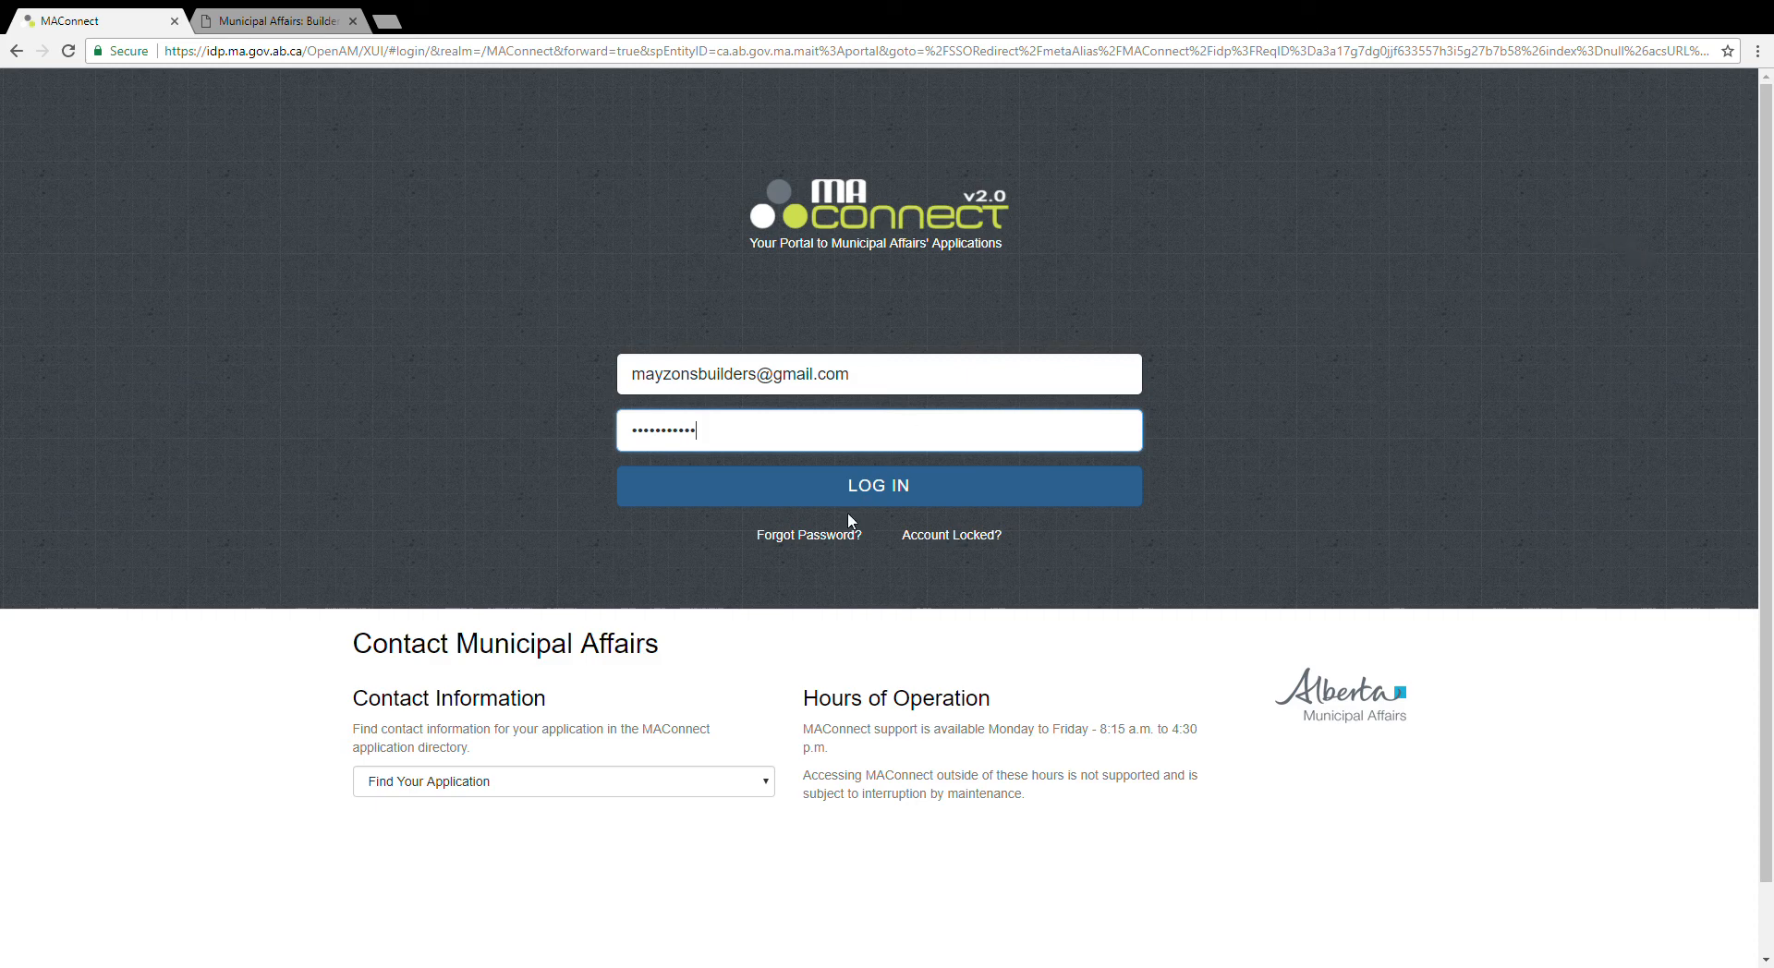
Step: Sign in to MAConnect with the builder account's e-mail and password
click(871, 488)
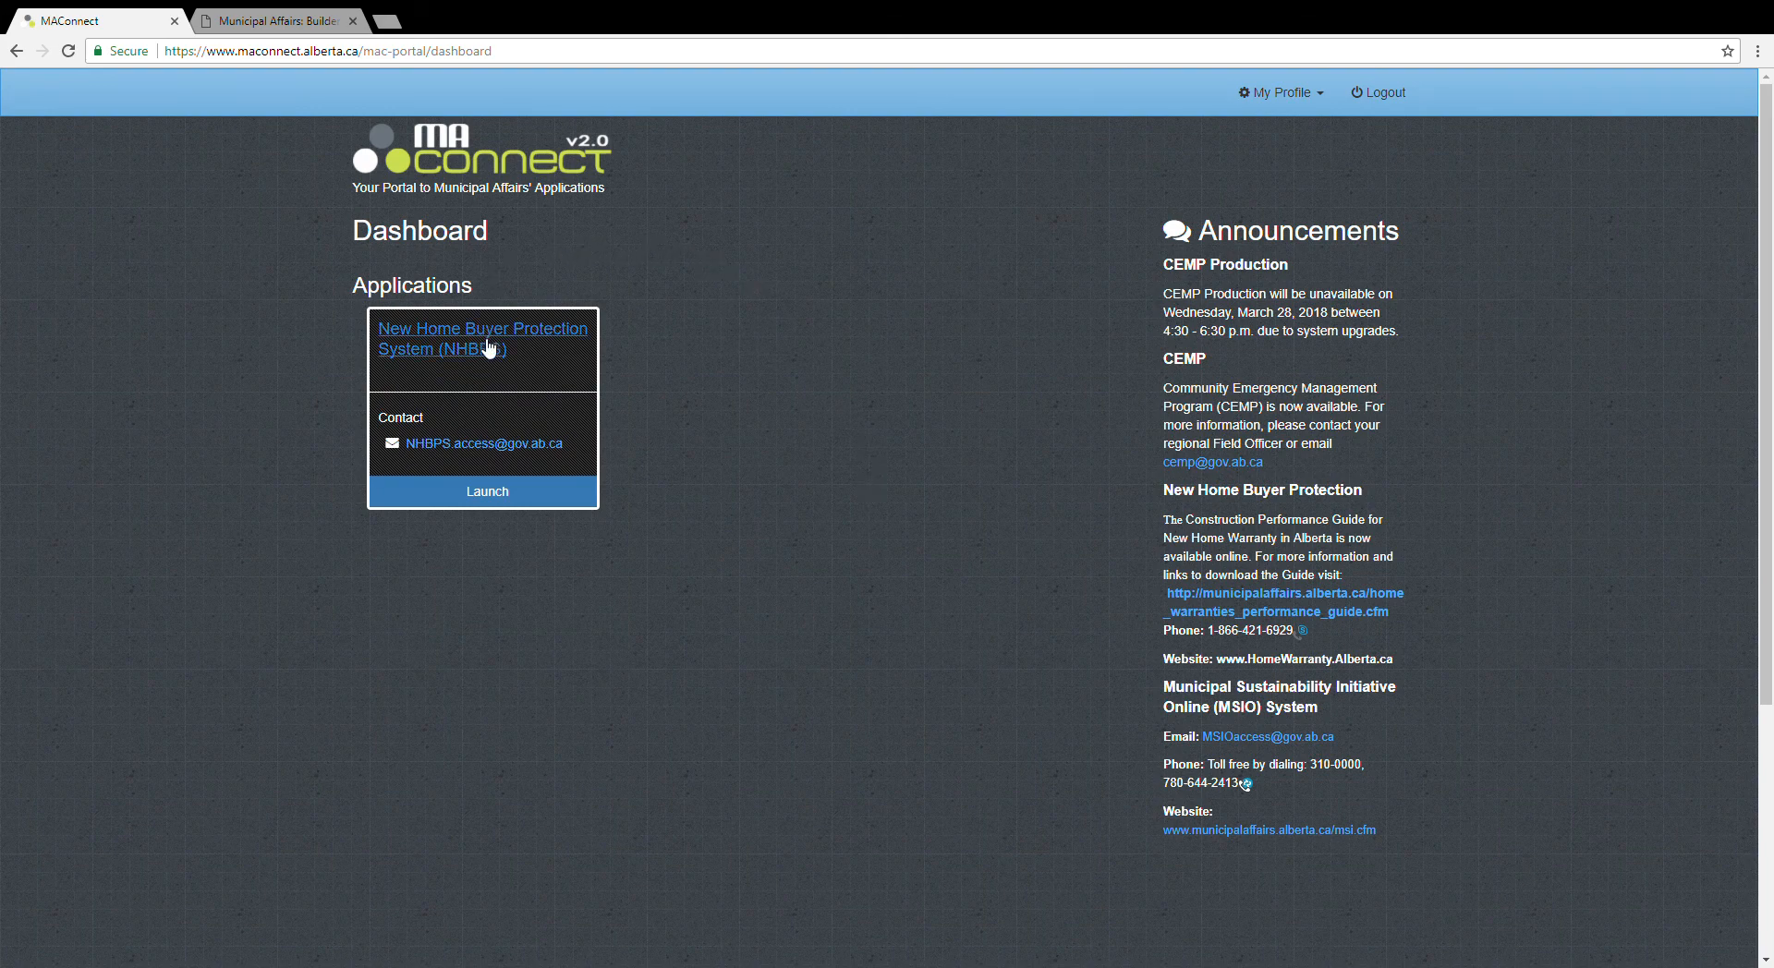
Step: Launch the New Home Buyer Protection System and go to the Builder Profile page
click(489, 500)
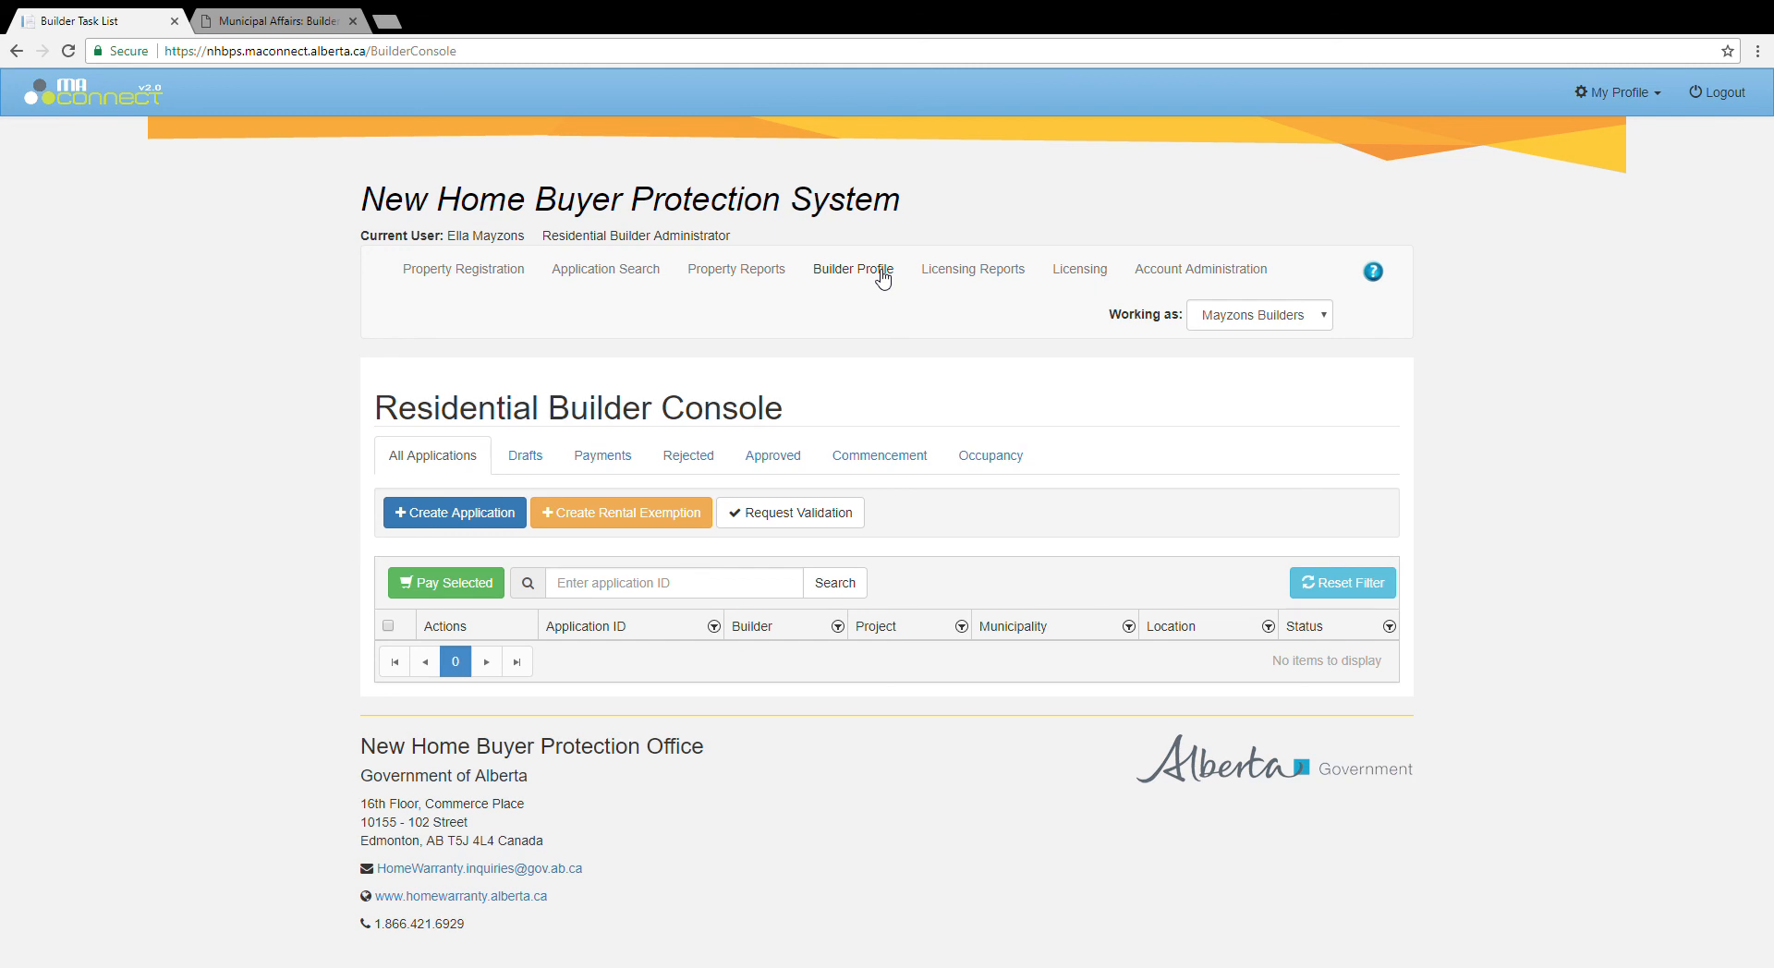
click(882, 273)
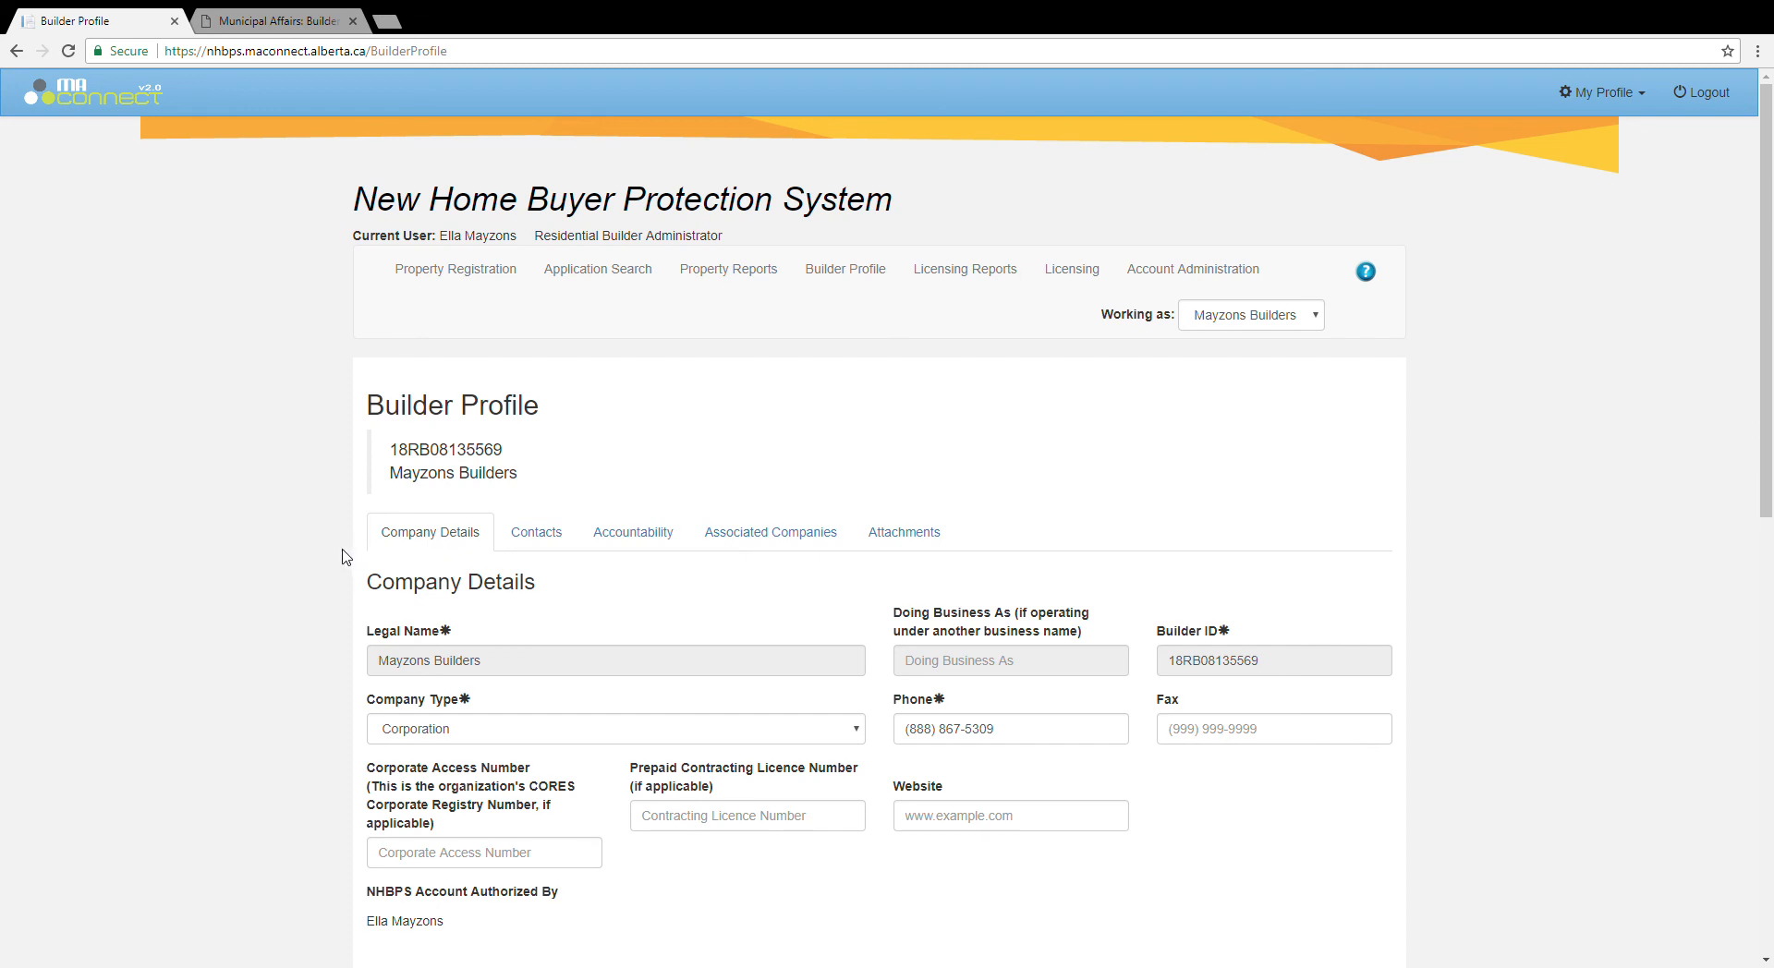
Step: Show the Builder Profile's Contacts tab listing the active Director contact
scroll(344, 556, down, 2)
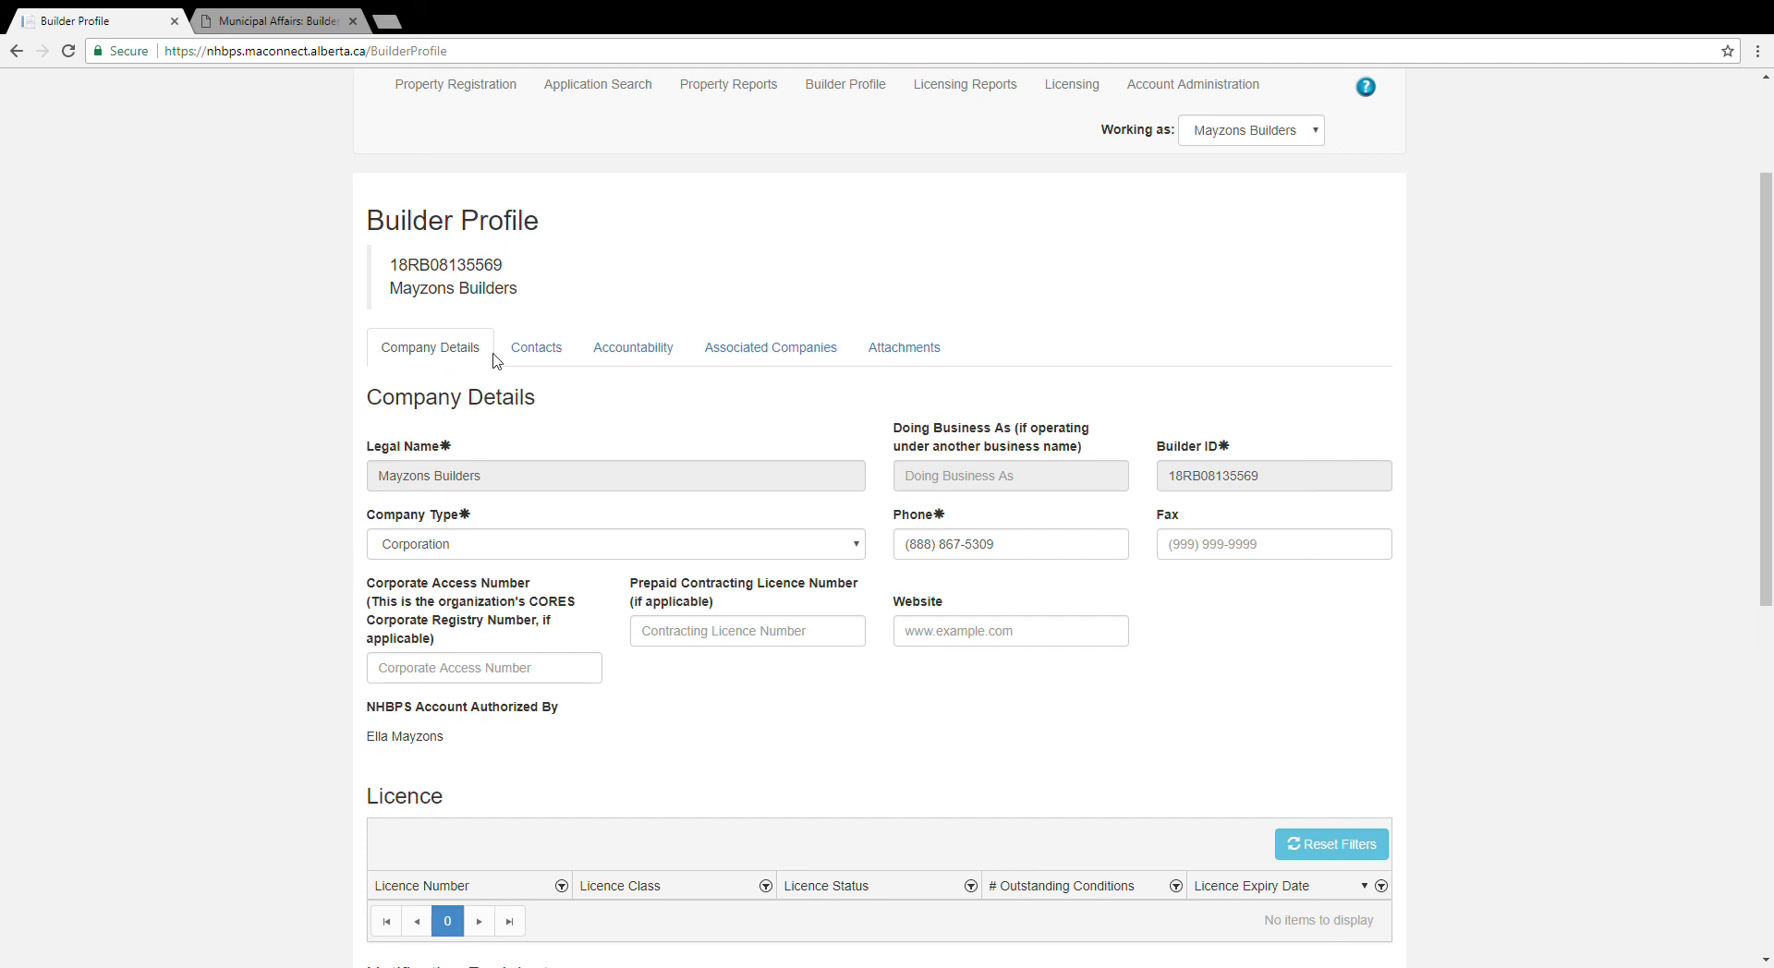
click(550, 356)
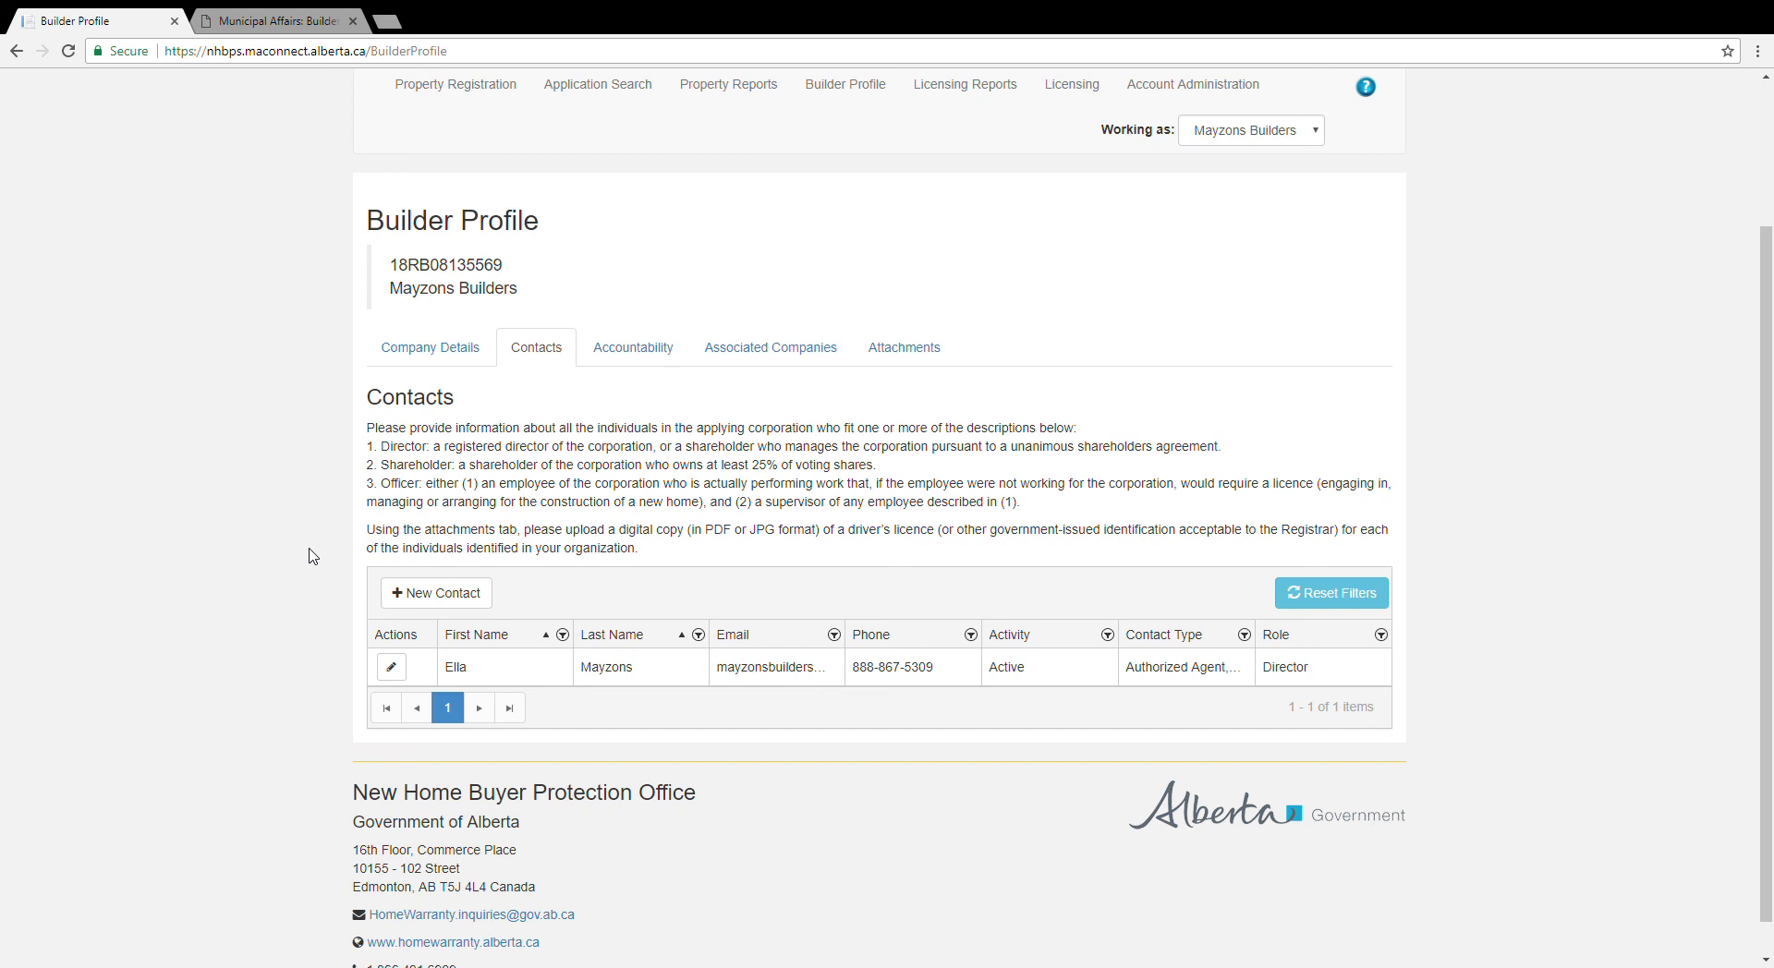
scroll(313, 556, down, 1)
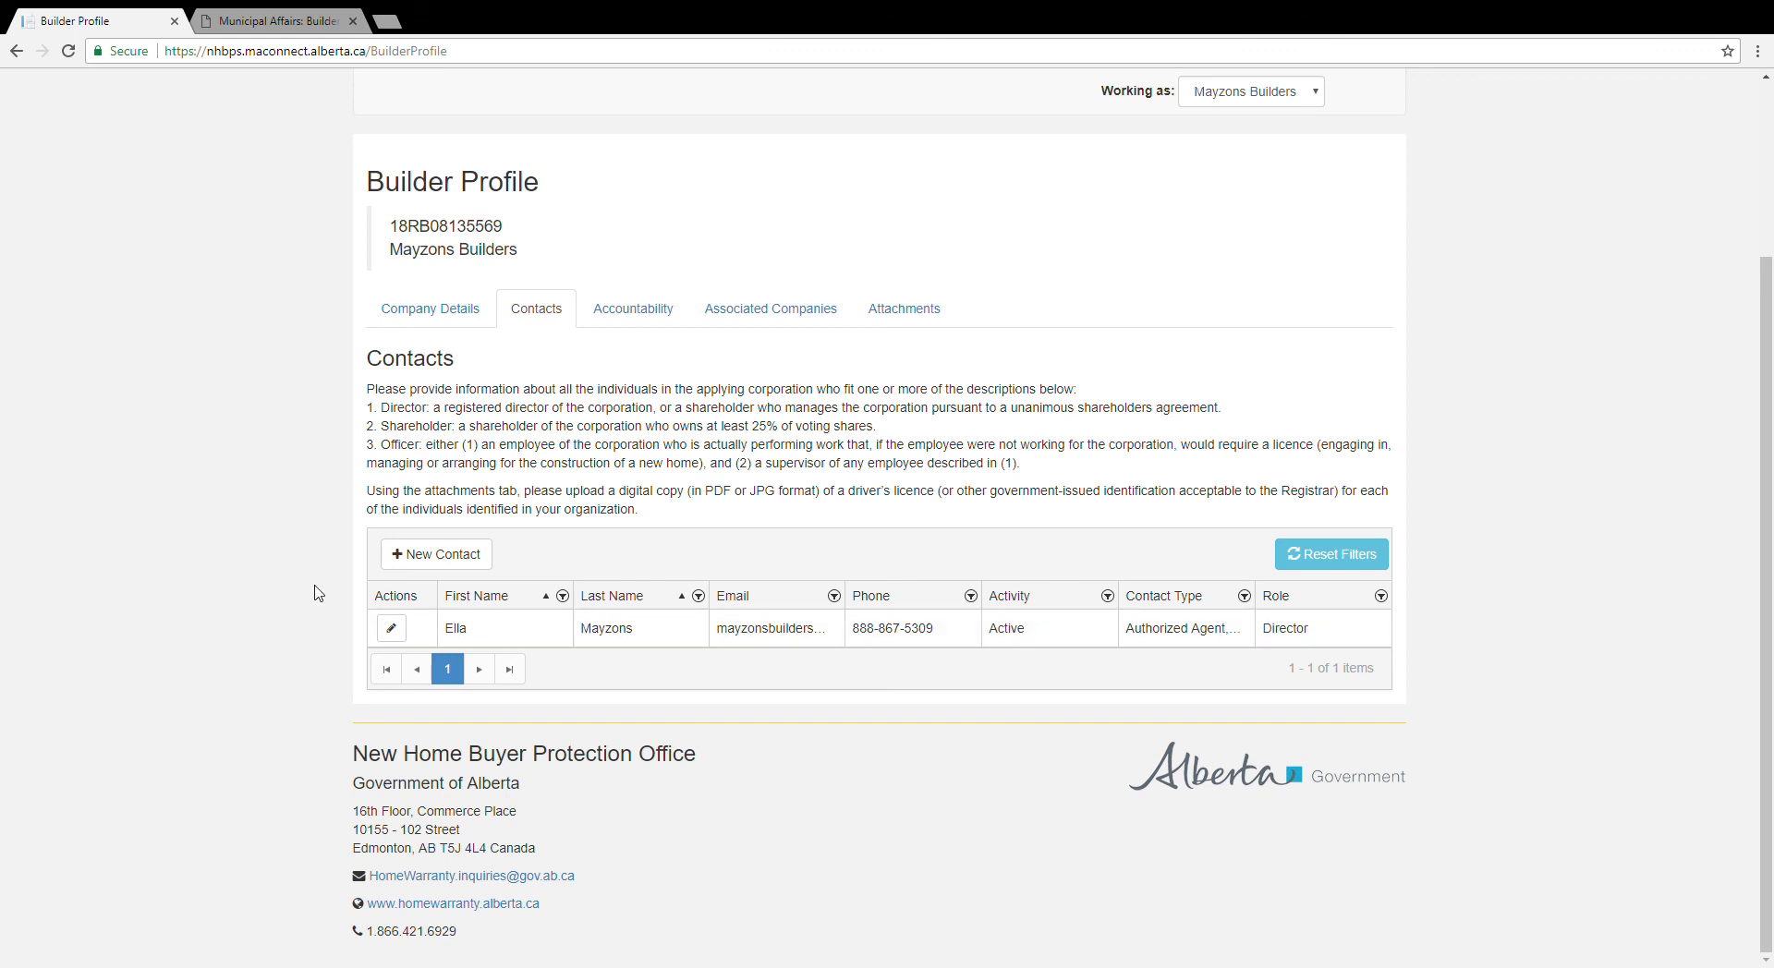
Step: Change the director contact's Address Line 1 to 24, save it, and begin a new contact
click(392, 630)
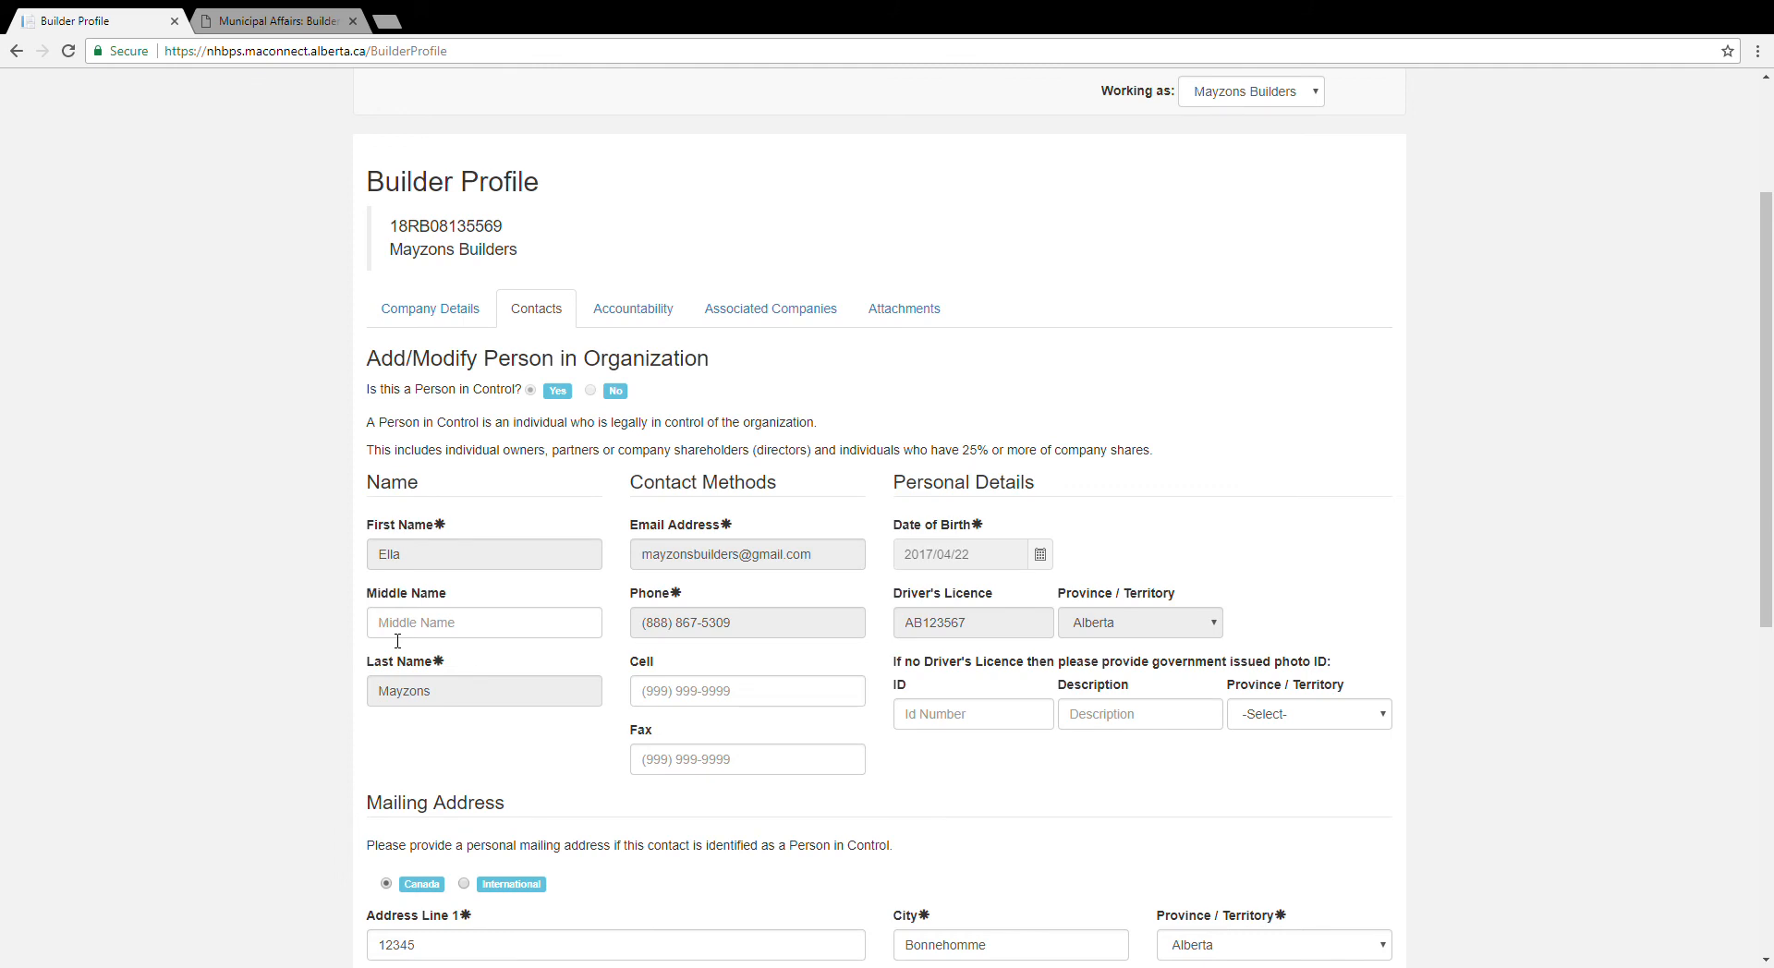
scroll(291, 660, down, 3)
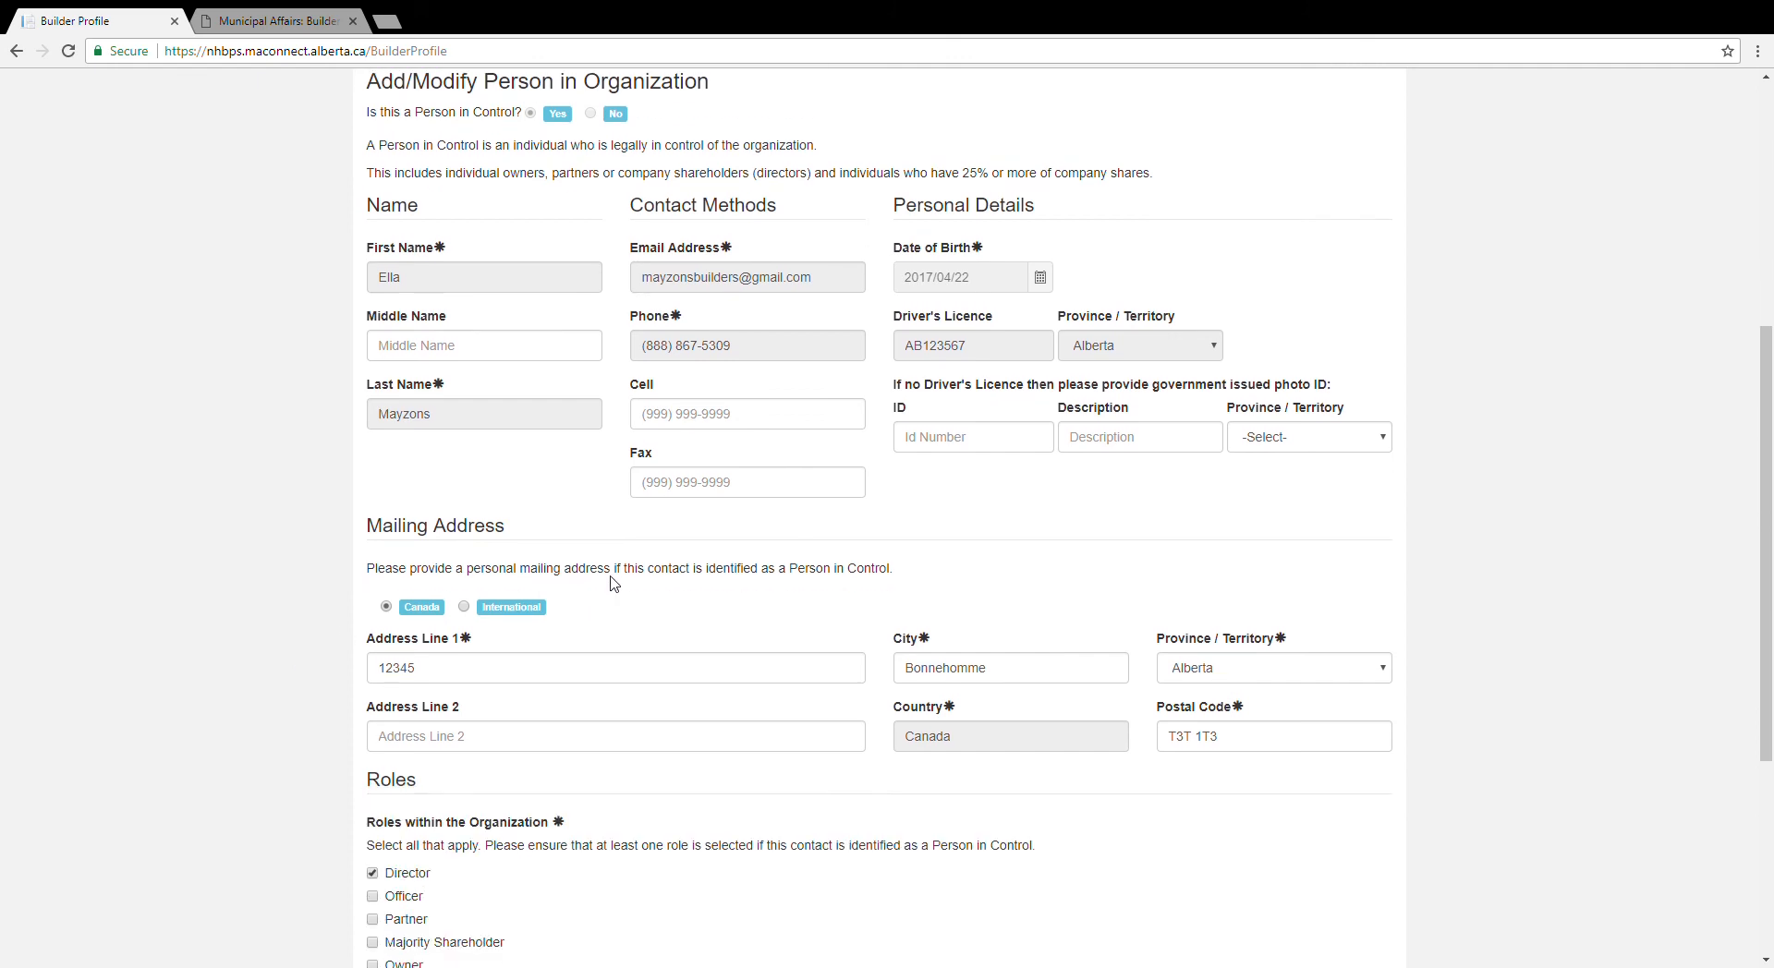
click(458, 676)
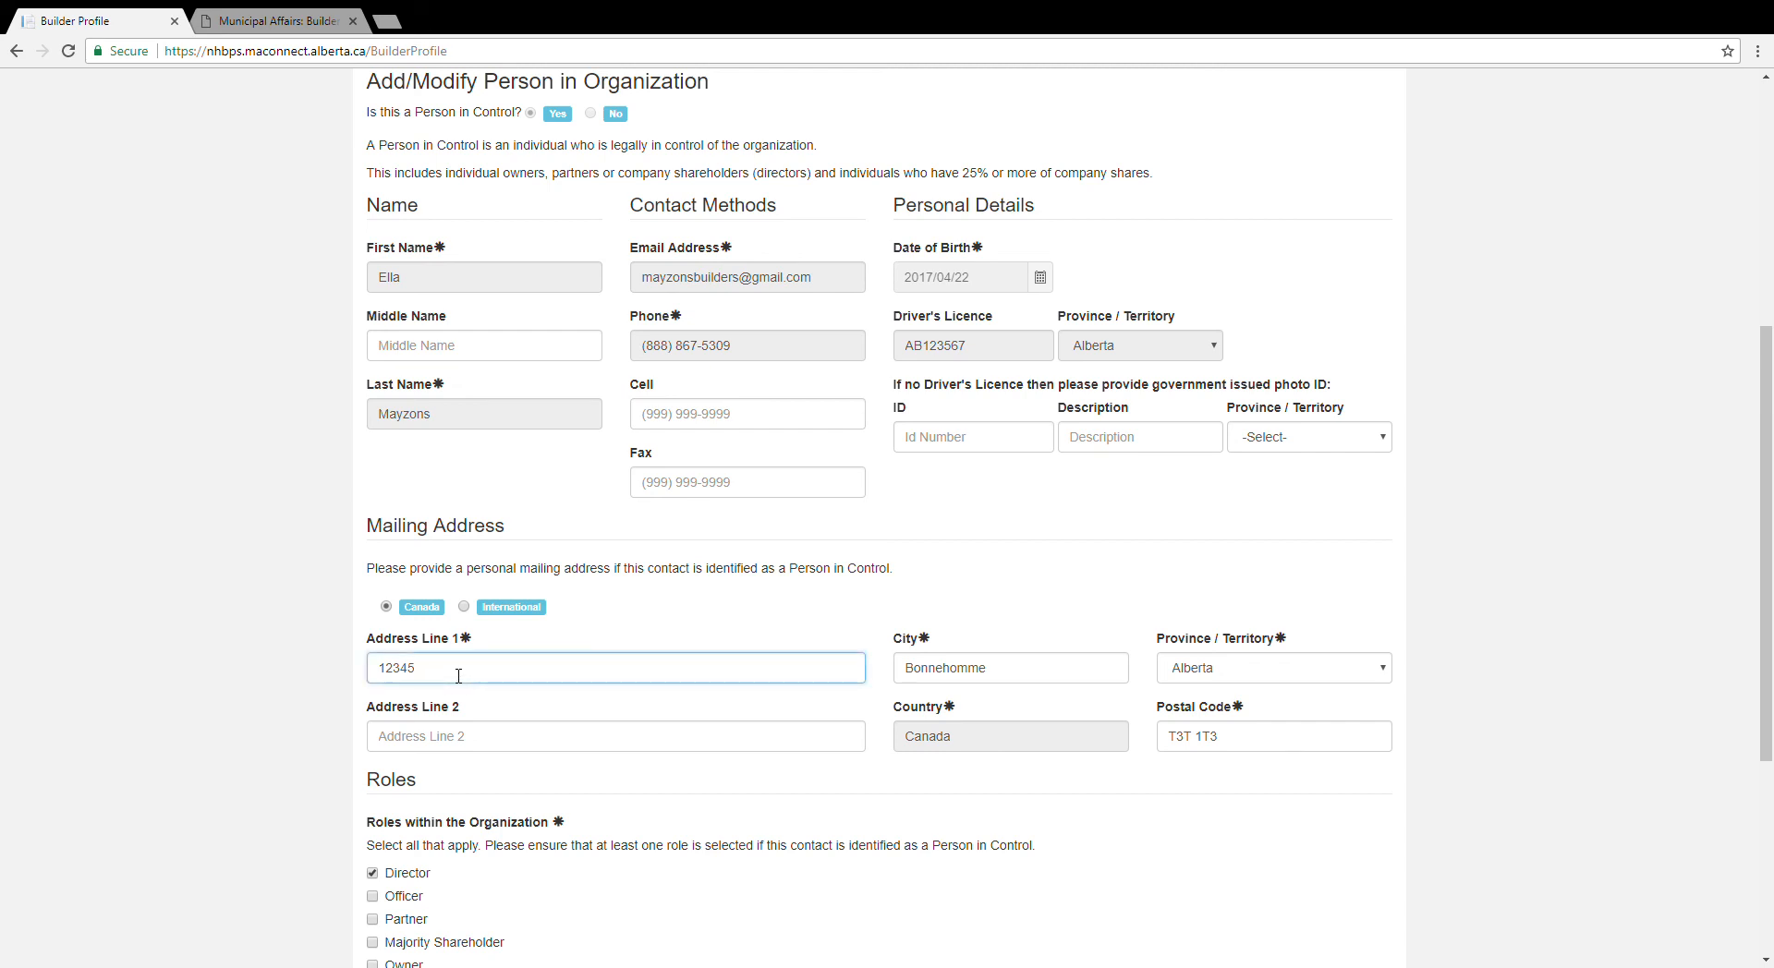
key(BackSpace)
key(BackSpace)
key(BackSpace)
text(24)
scroll(277, 711, down, 1)
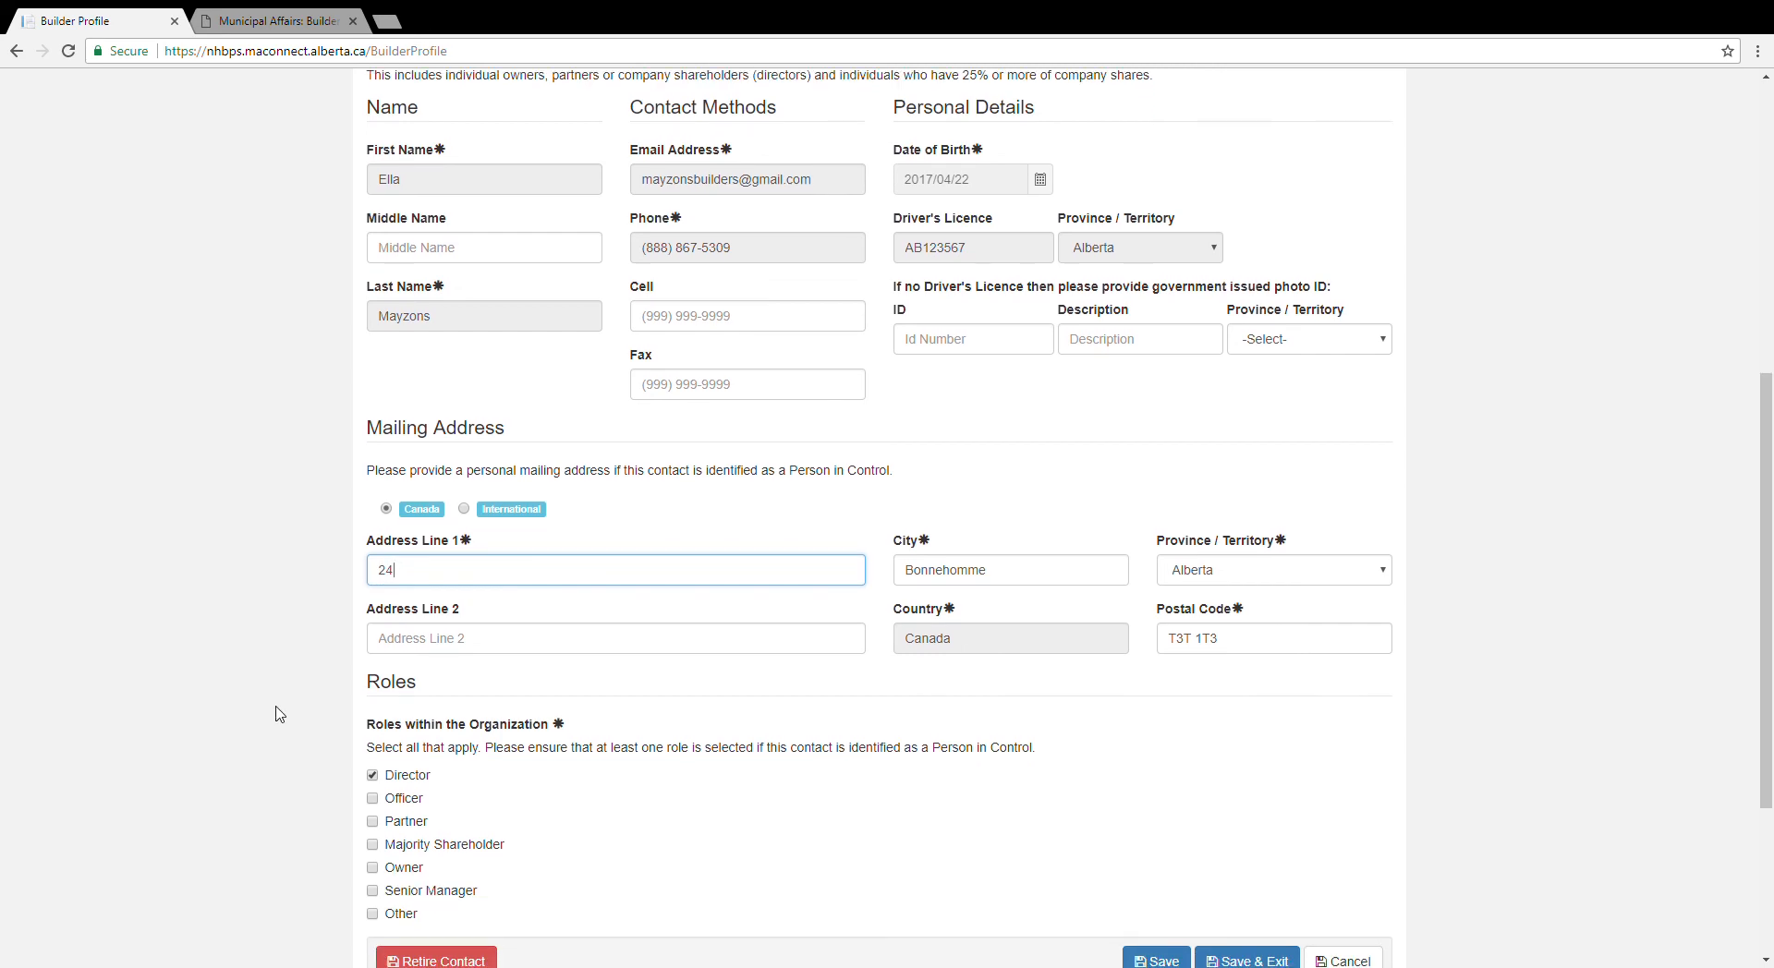
scroll(277, 712, down, 1)
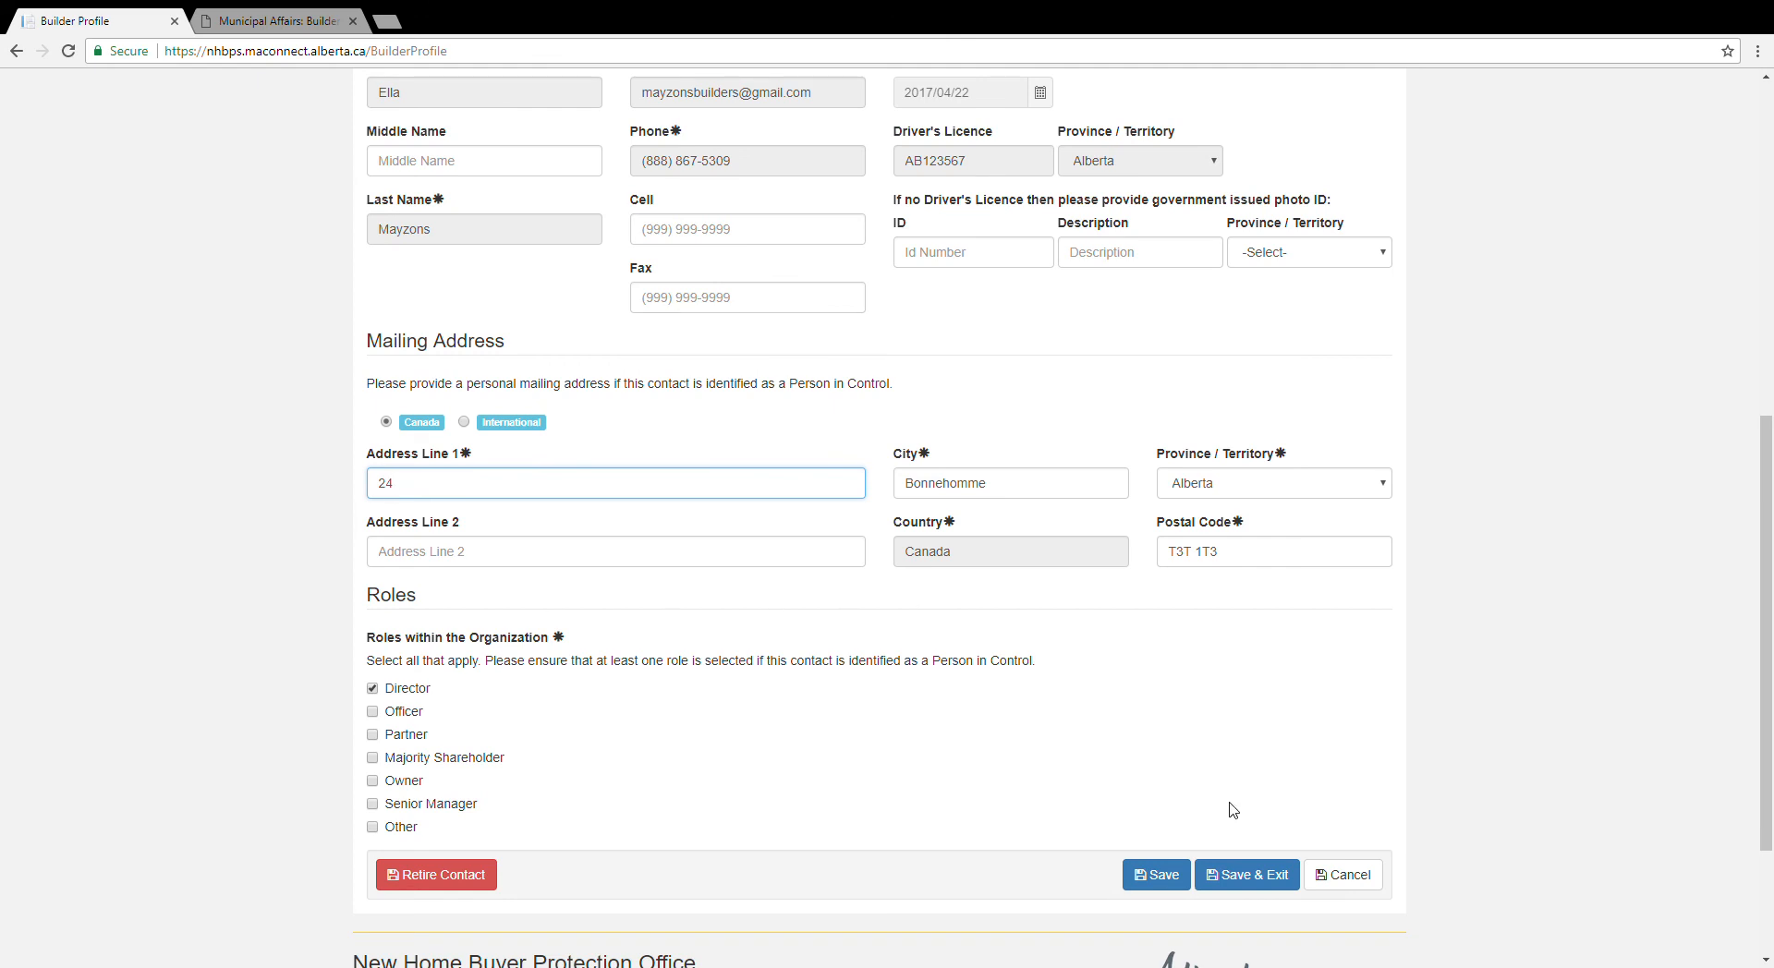
click(1257, 876)
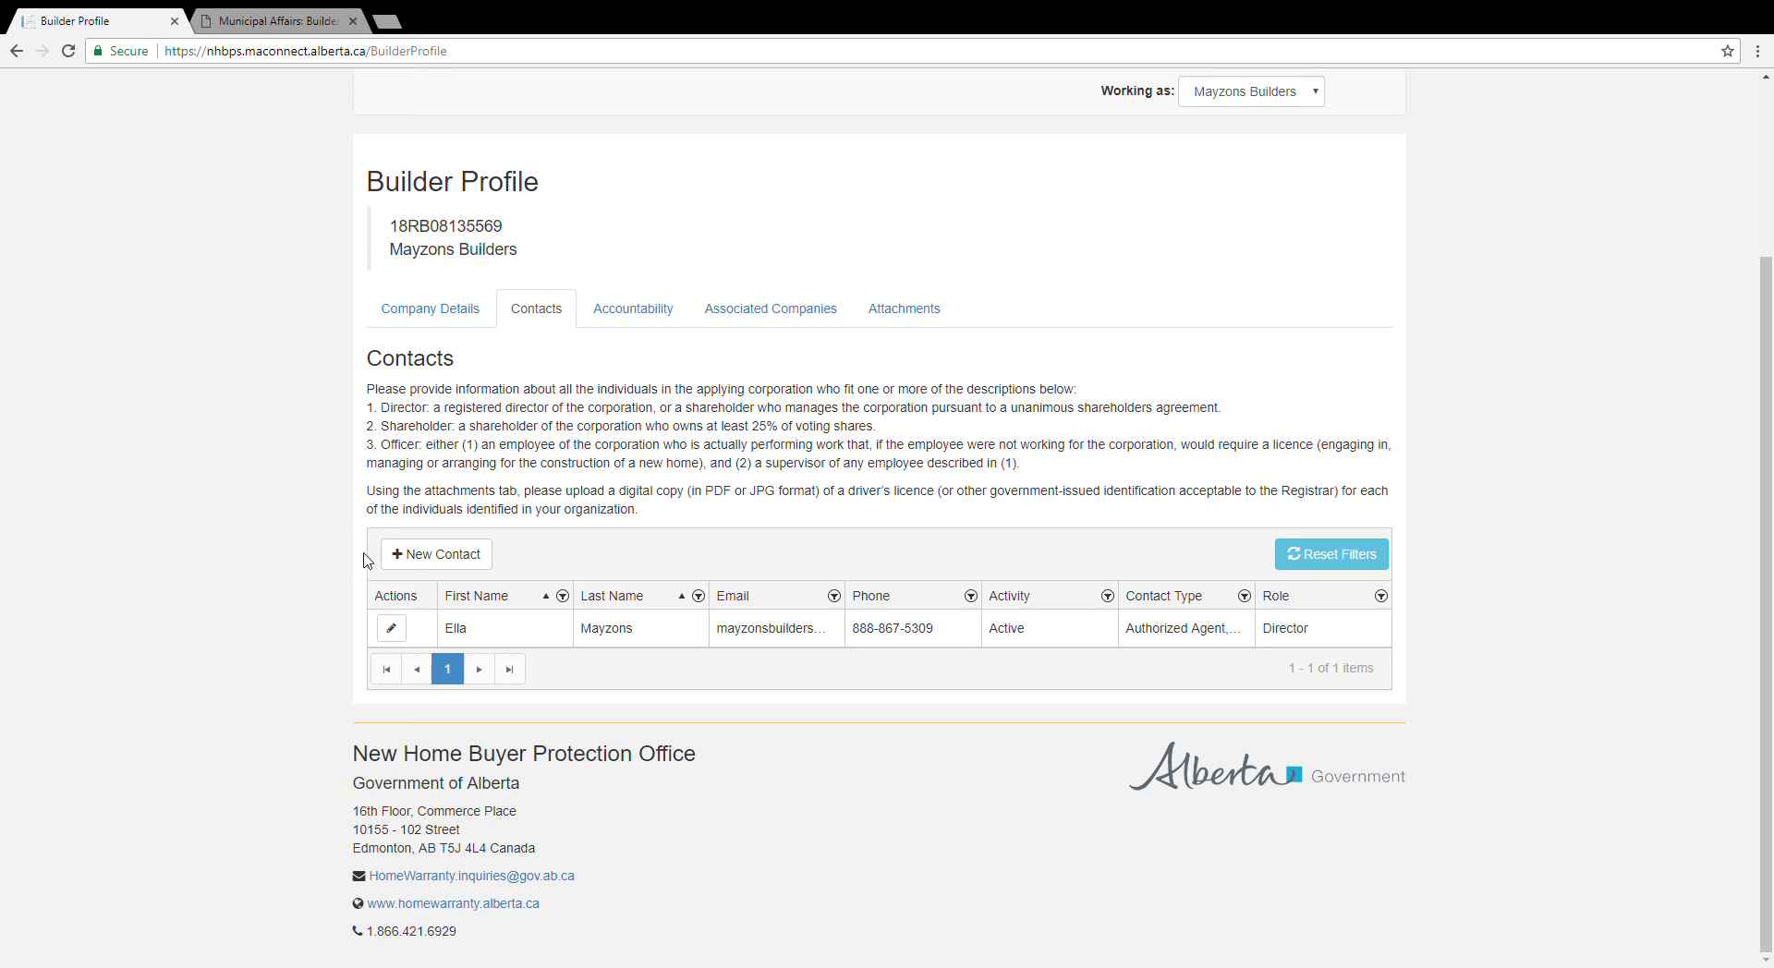
click(459, 558)
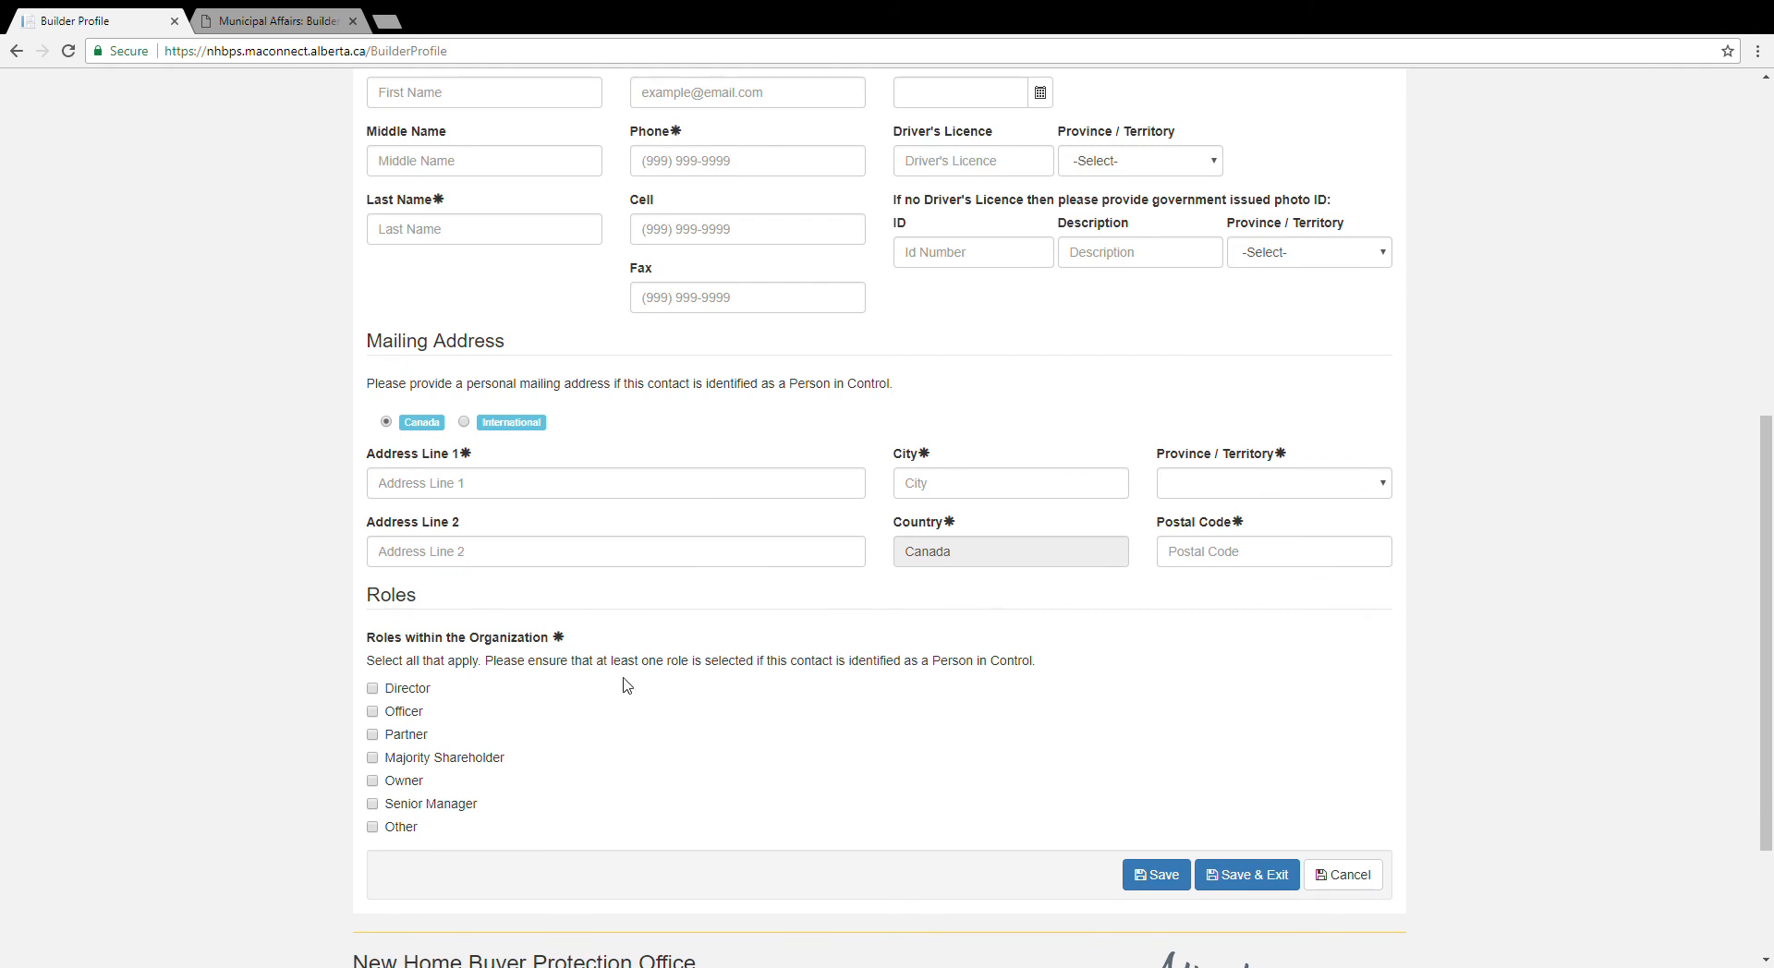
Step: Enter the new contact's first and last name, e-mail, phone number and date of birth
scroll(625, 687, up, 4)
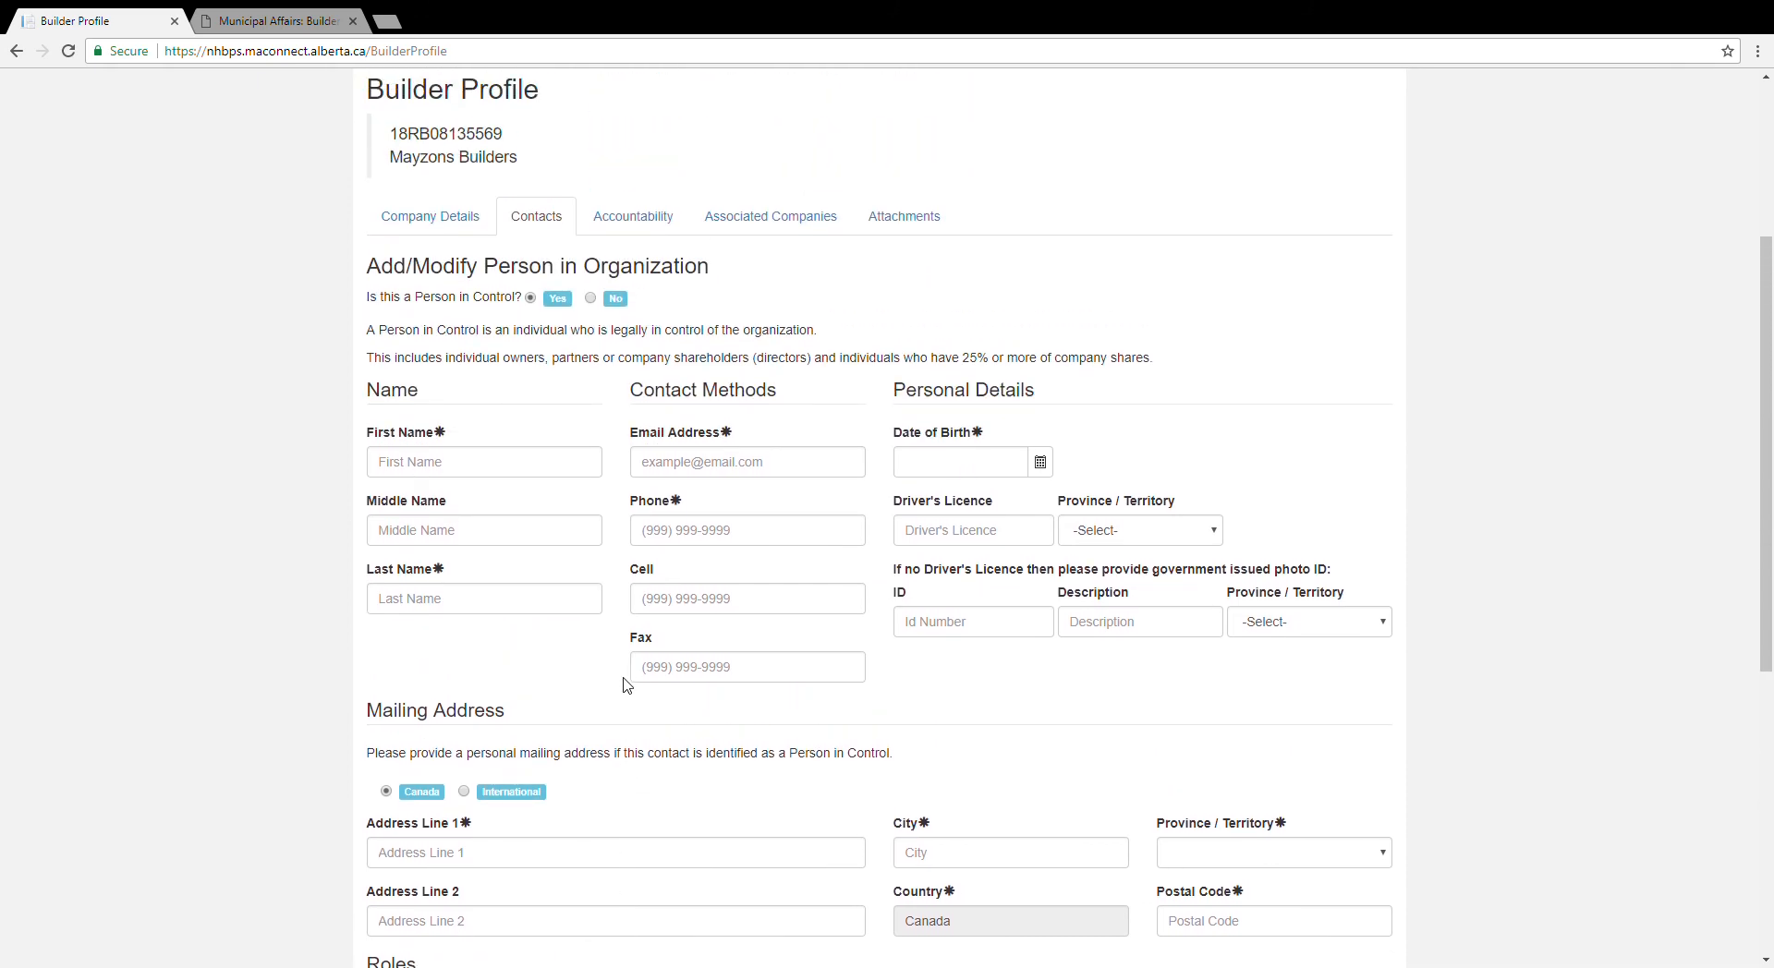
click(454, 471)
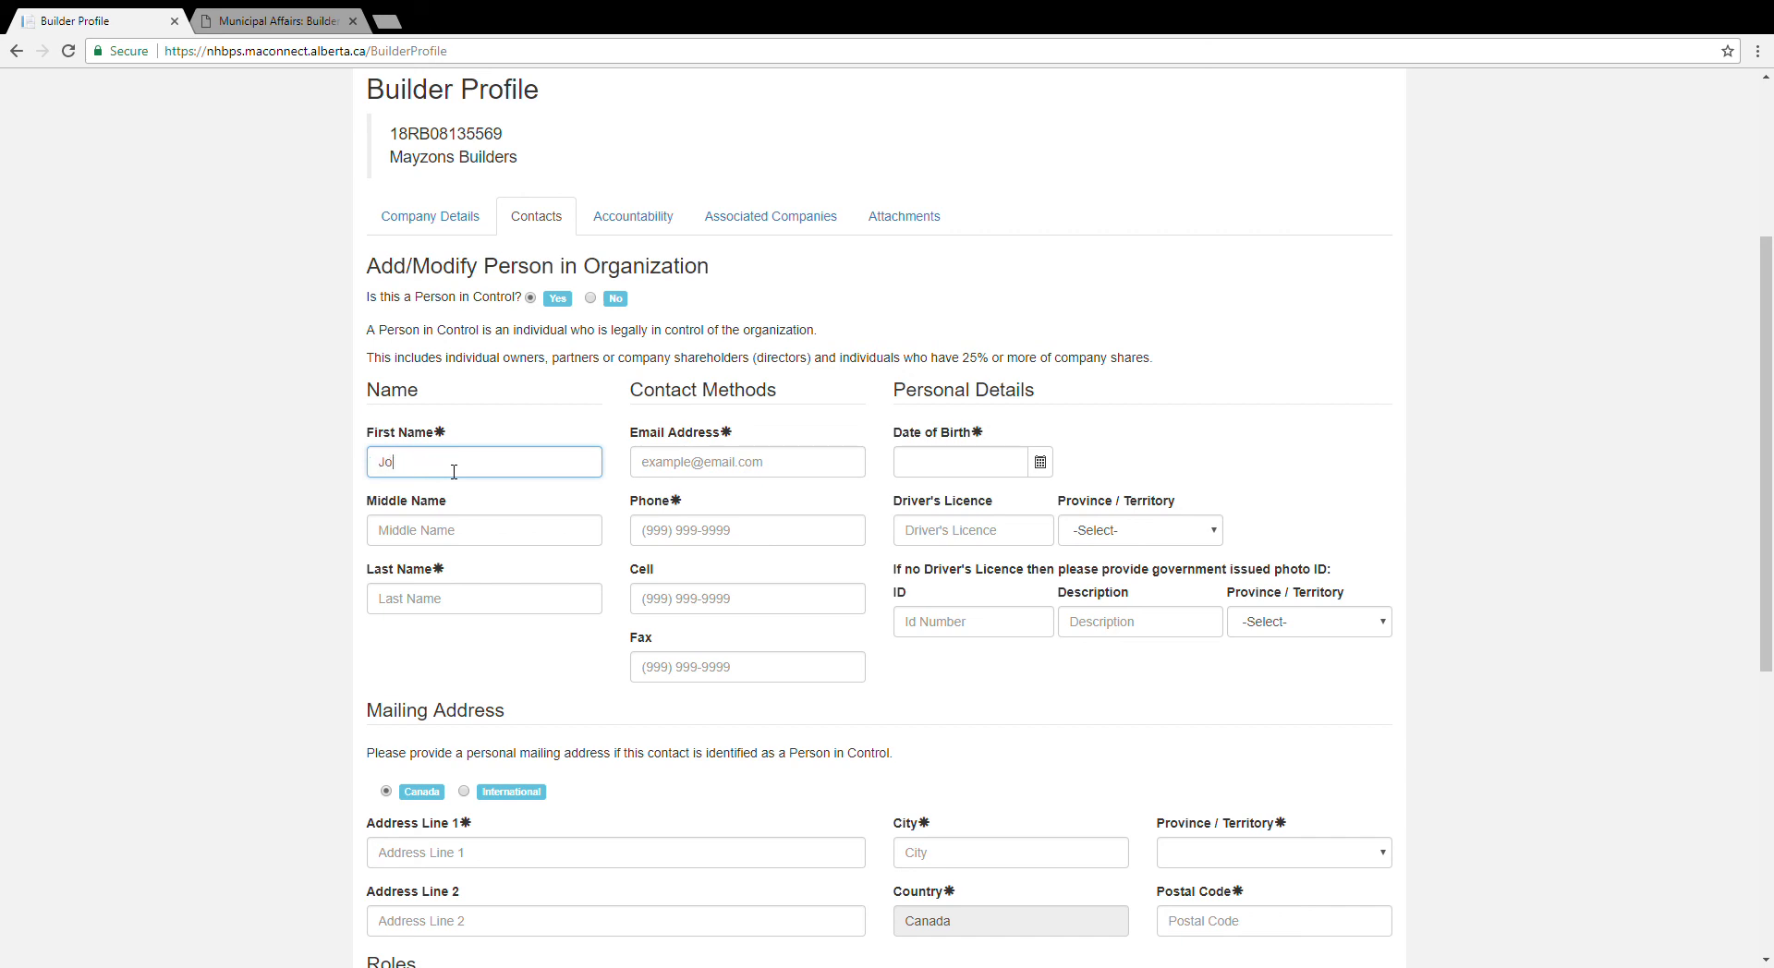
key(Tab)
key(Tab)
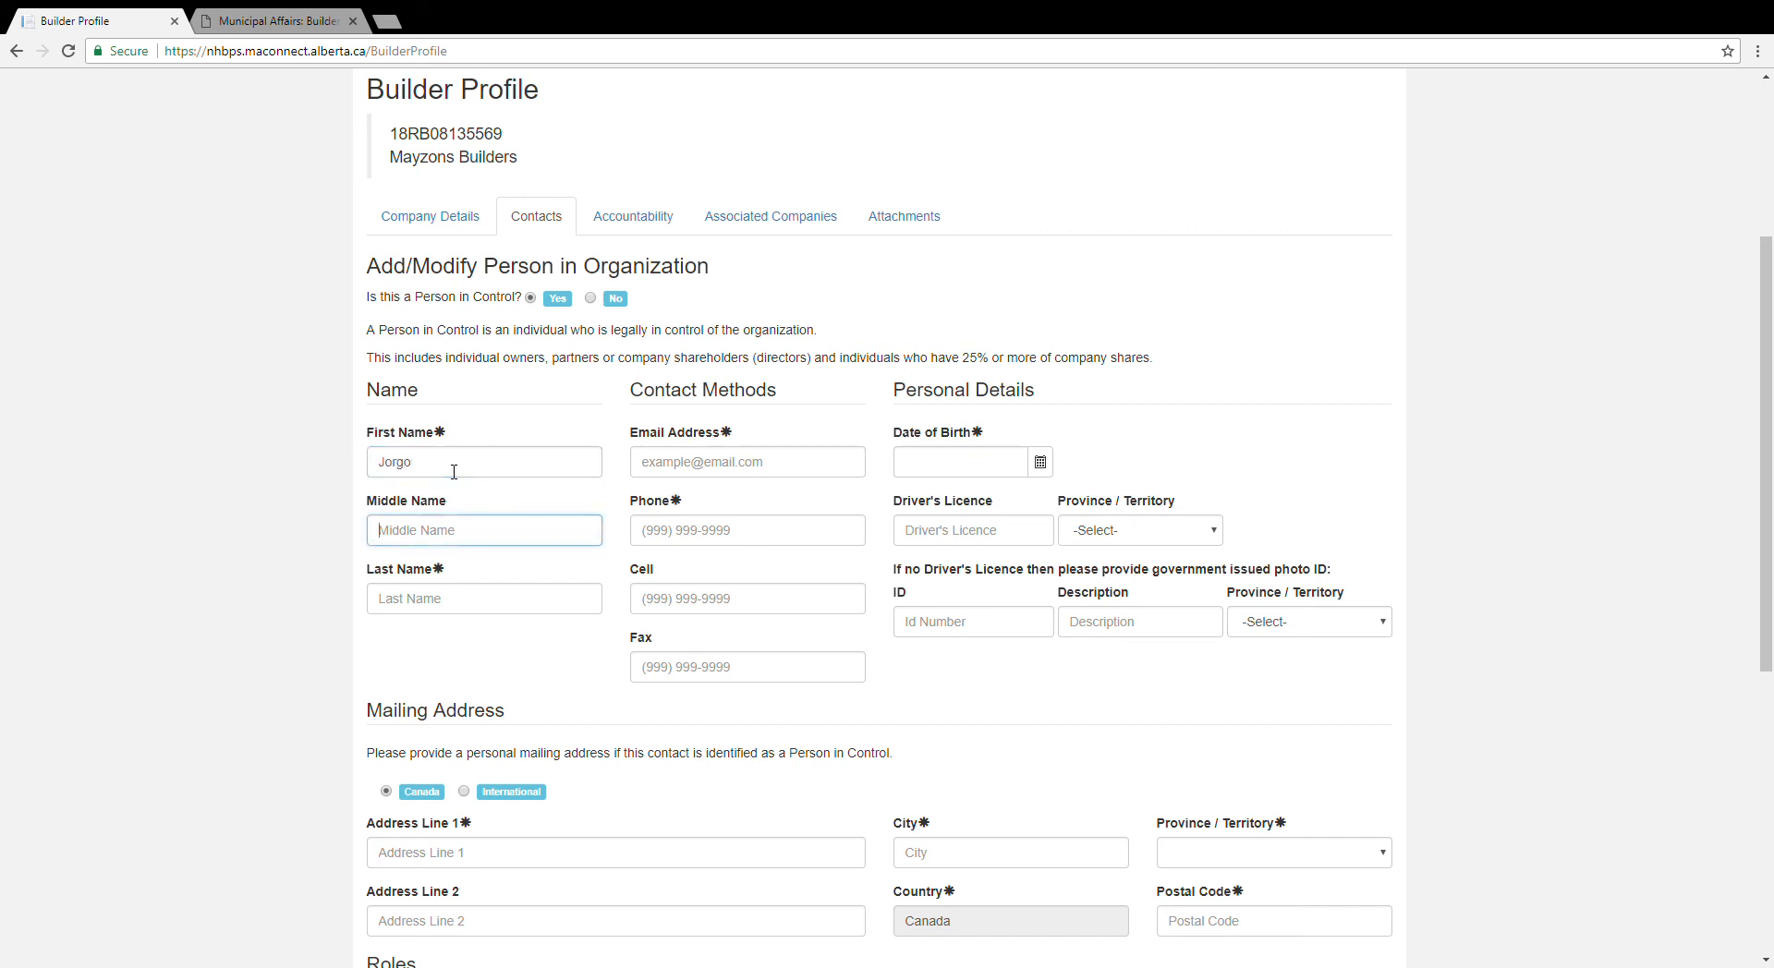
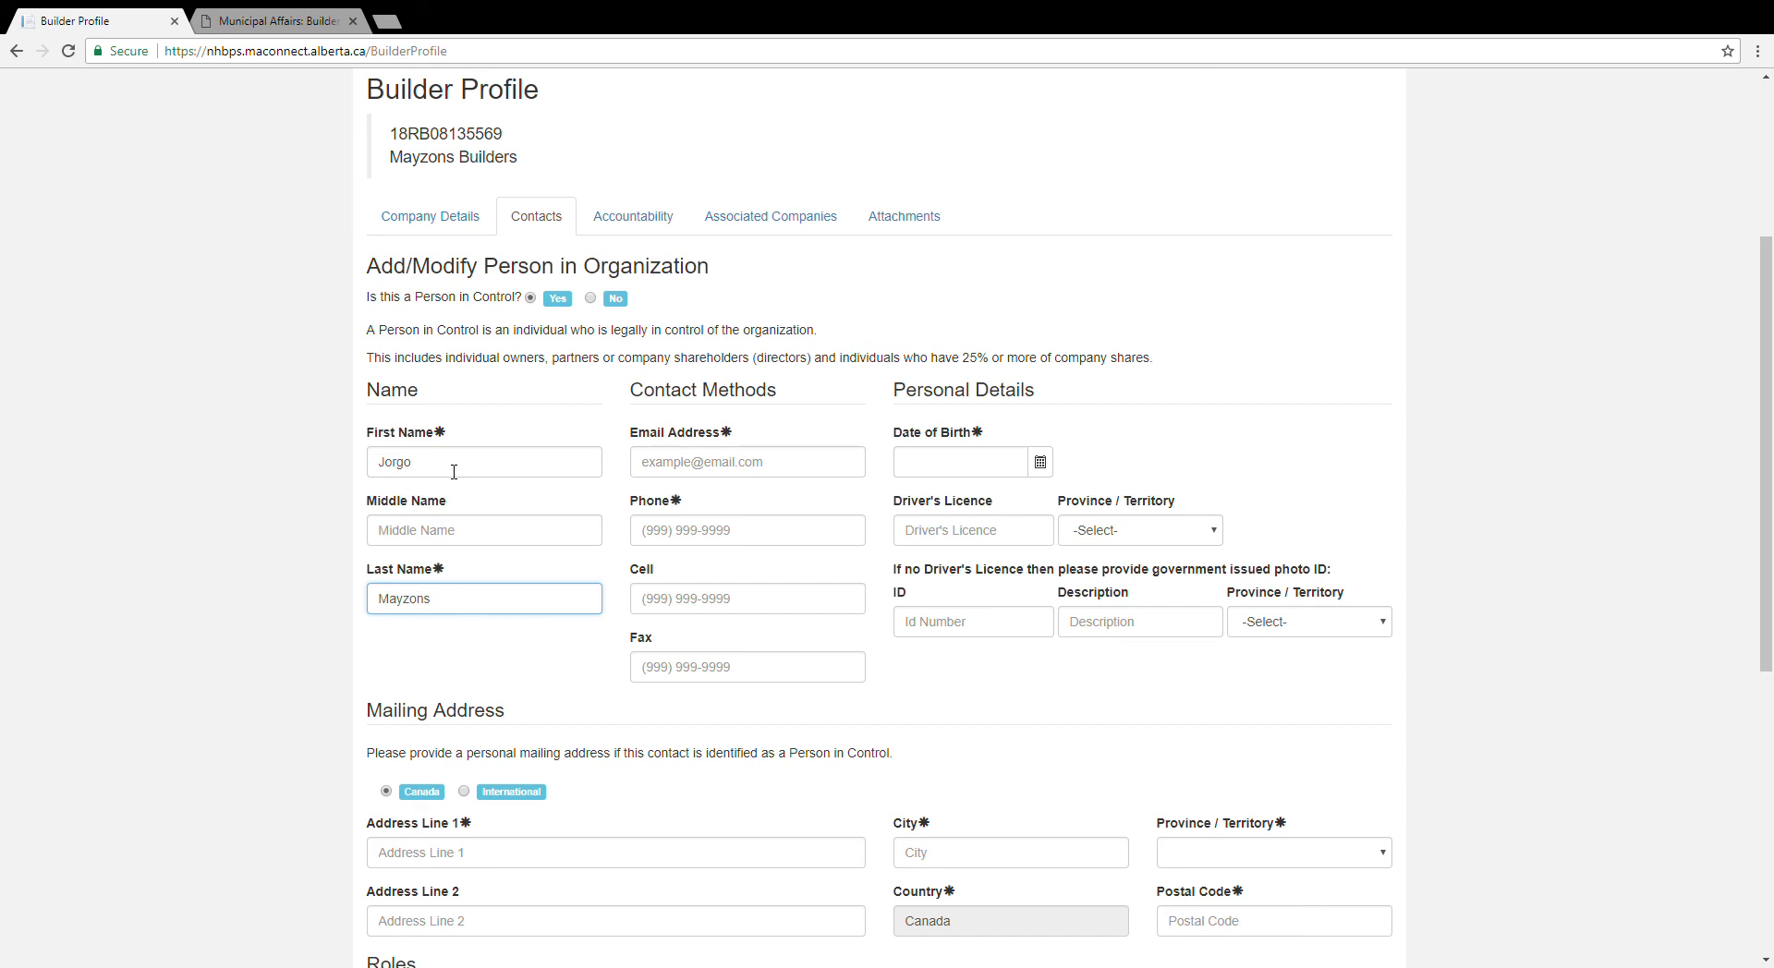
key(Tab)
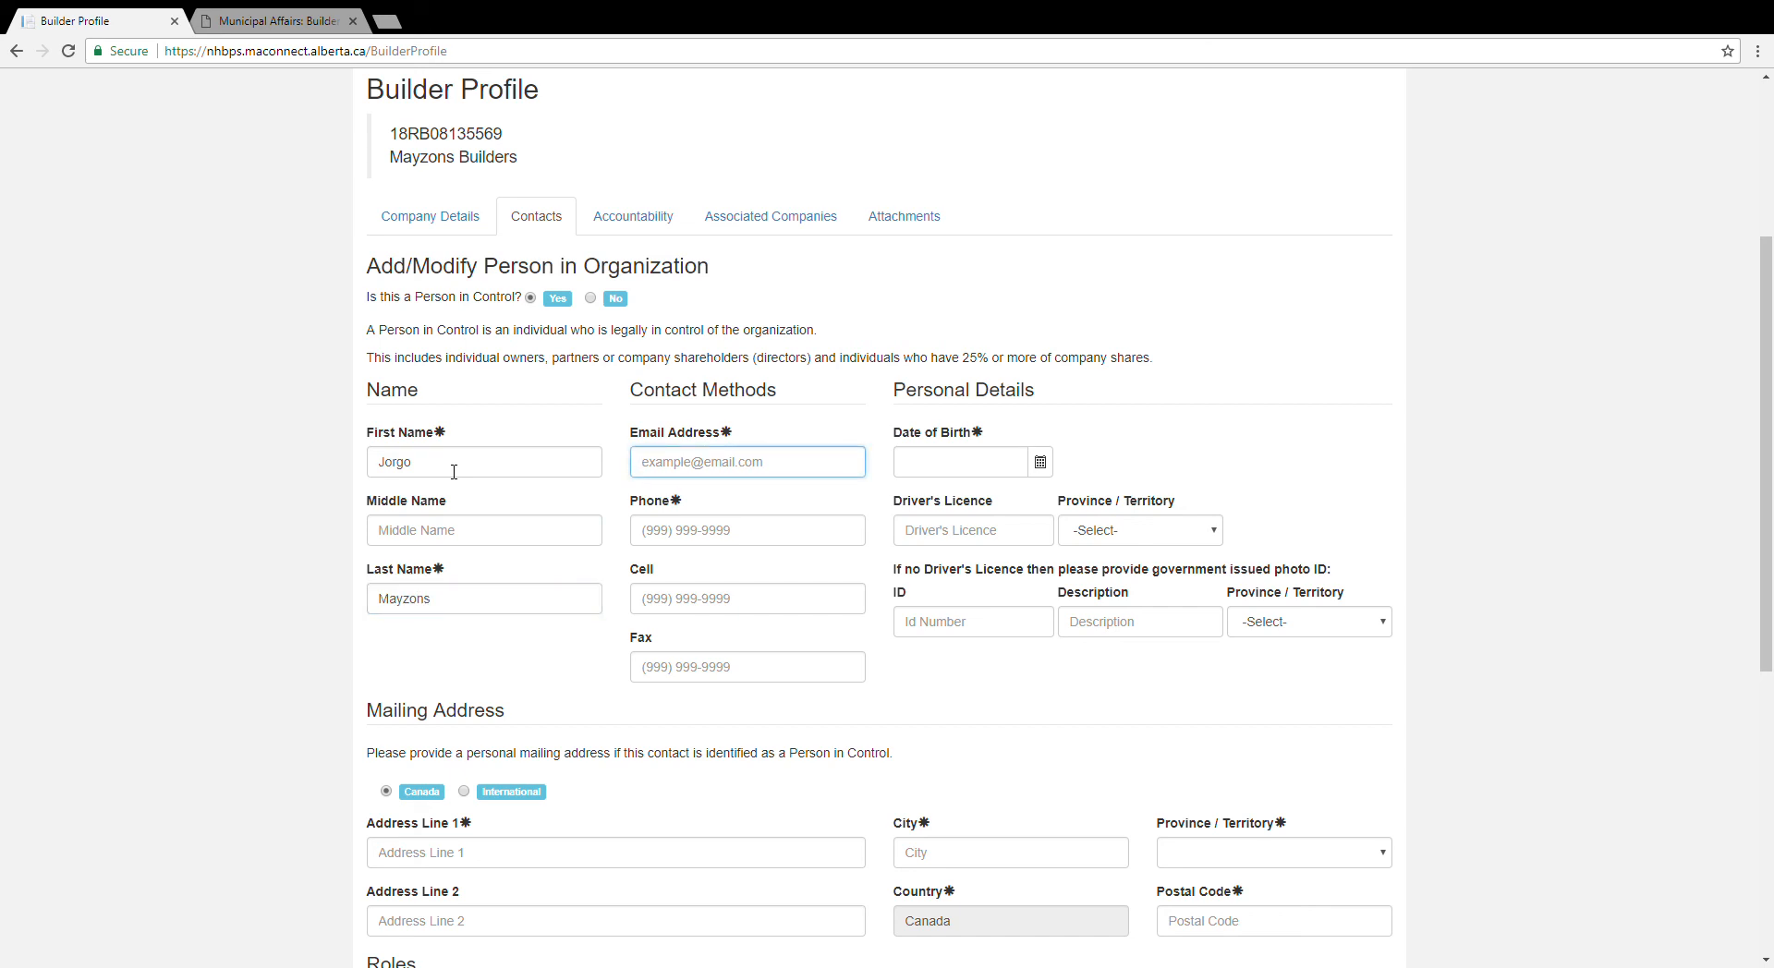
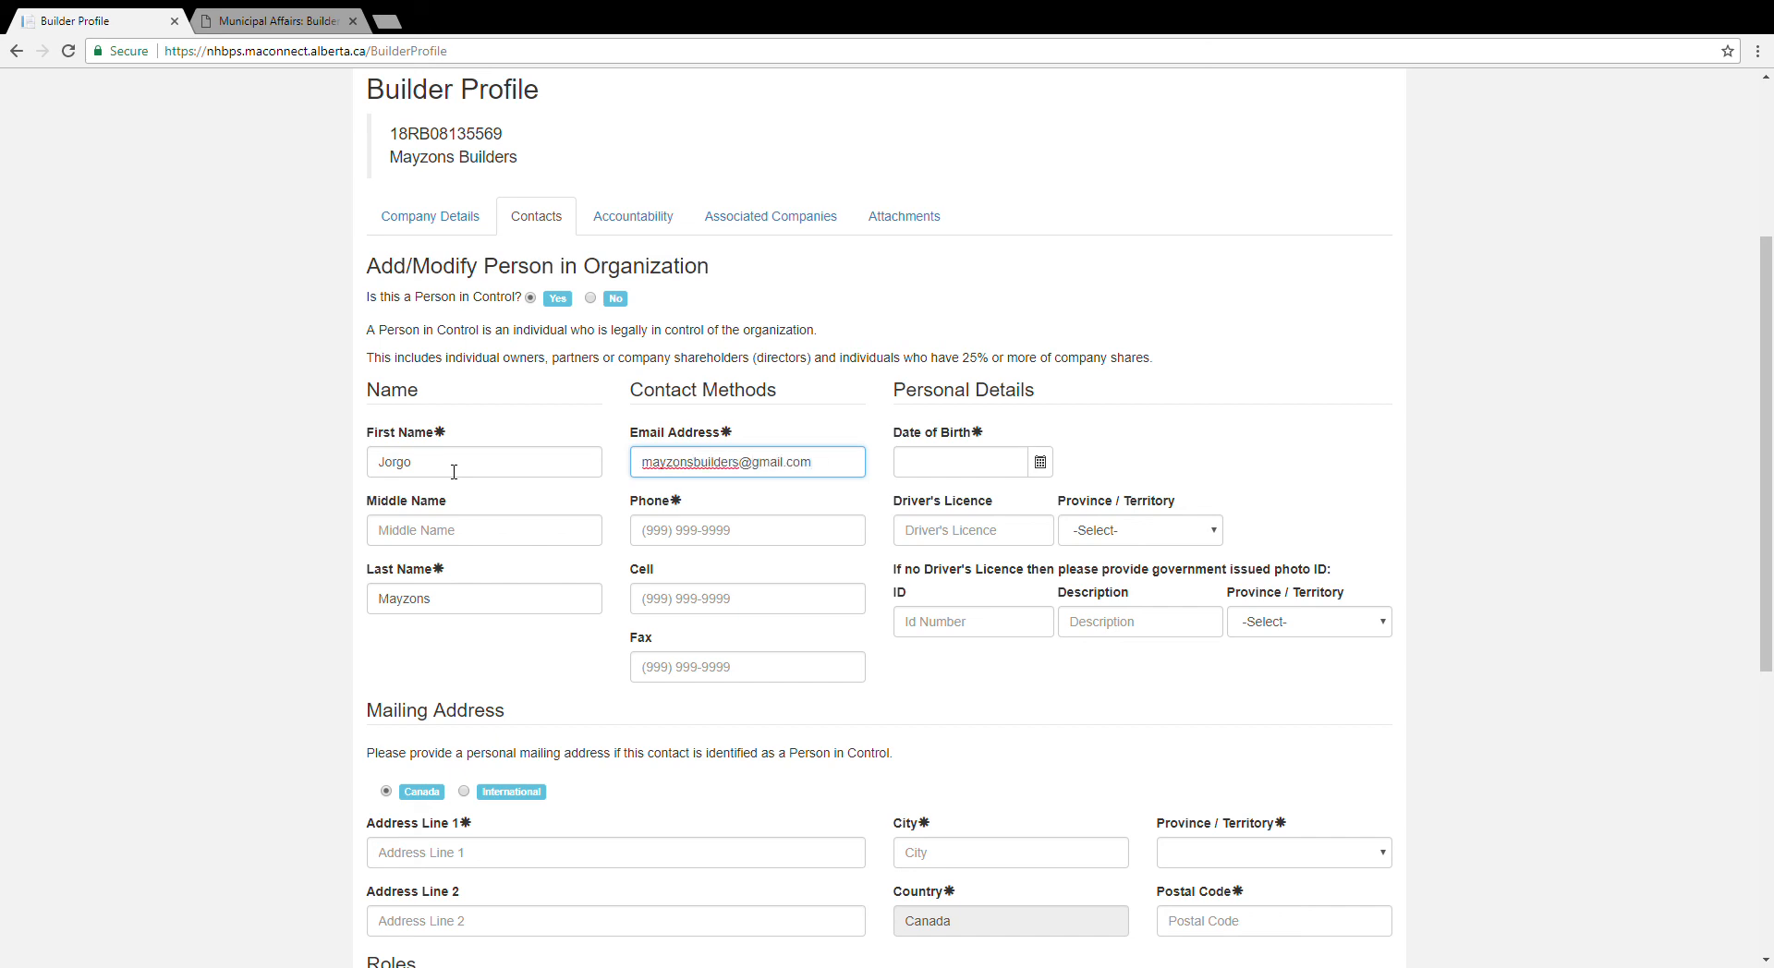
key(Tab)
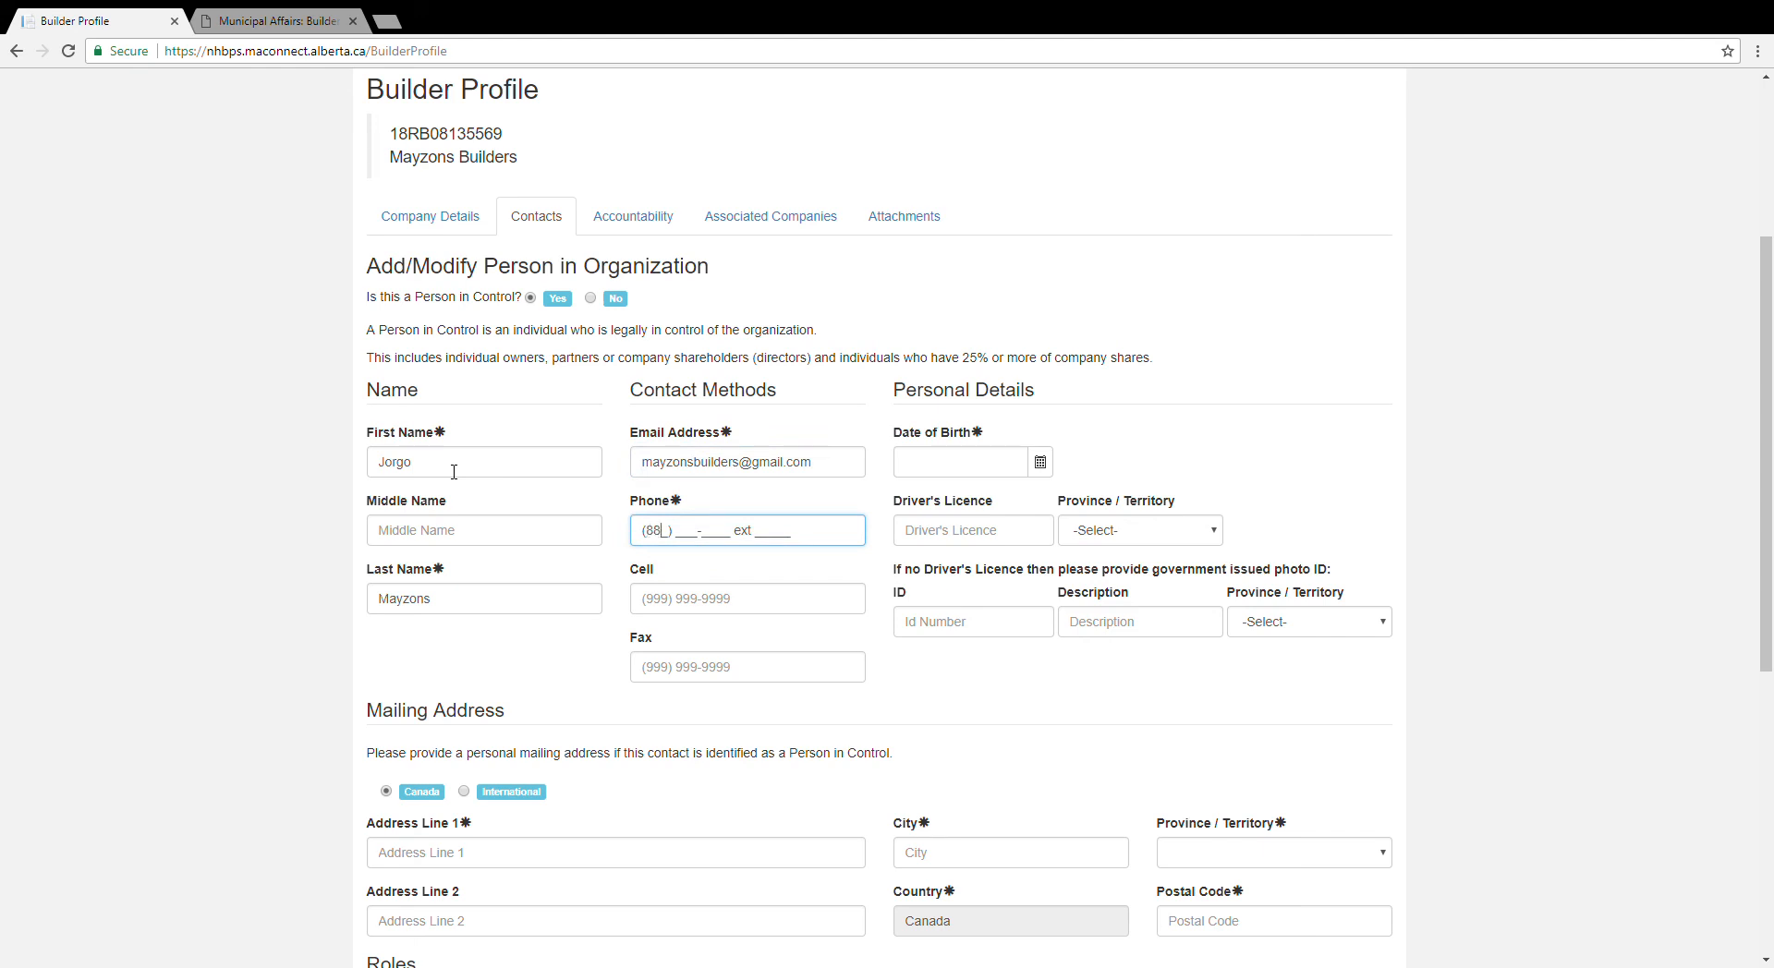
click(965, 473)
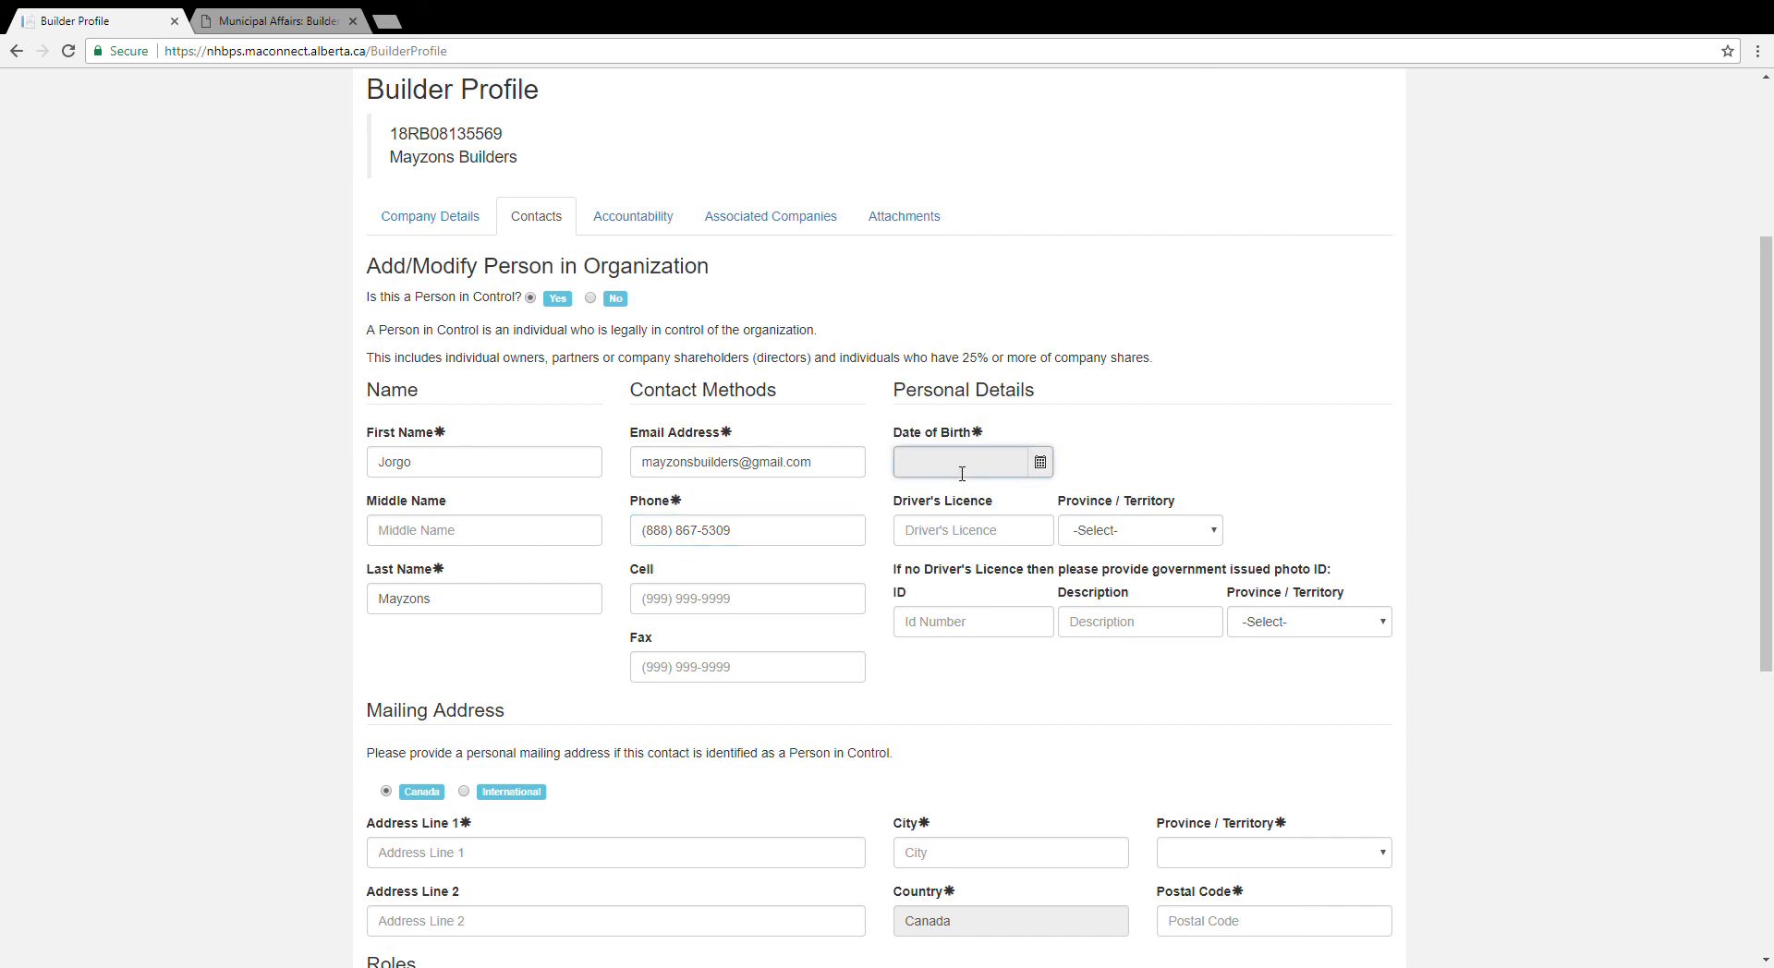
text(1972/03/18)
click(943, 533)
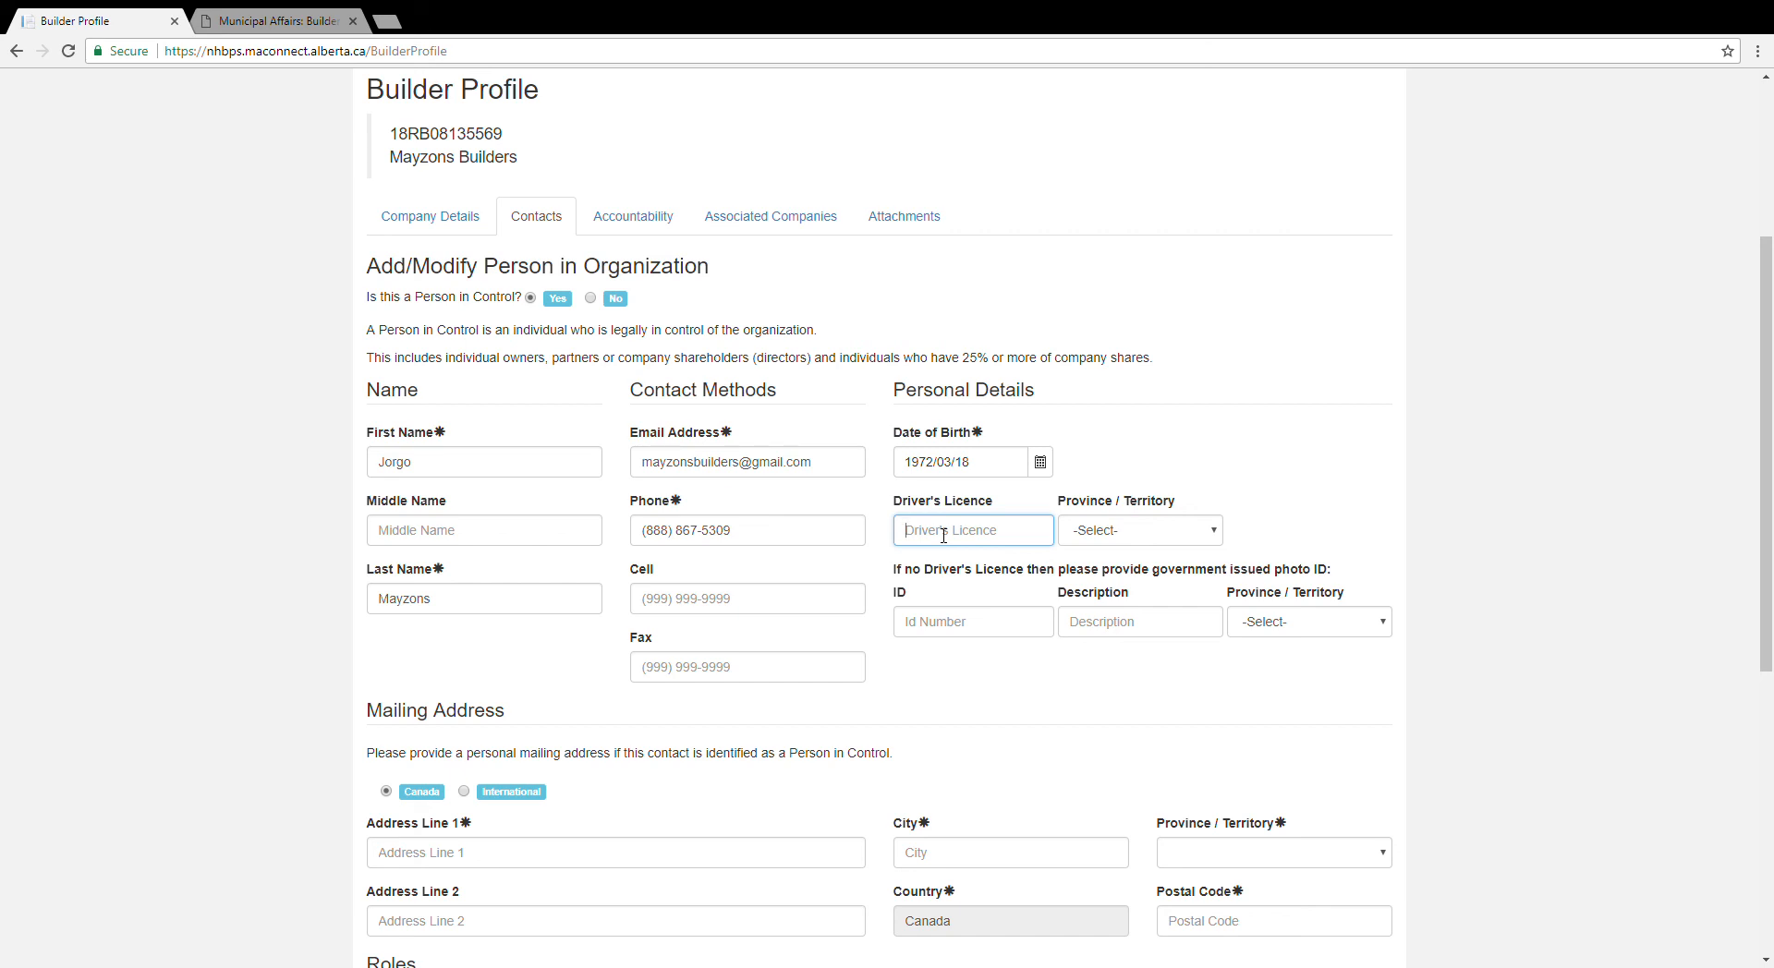
Step: Enter the contact's driver's licence number with Alberta as the issuing province
text(B12345)
click(1213, 534)
click(1144, 565)
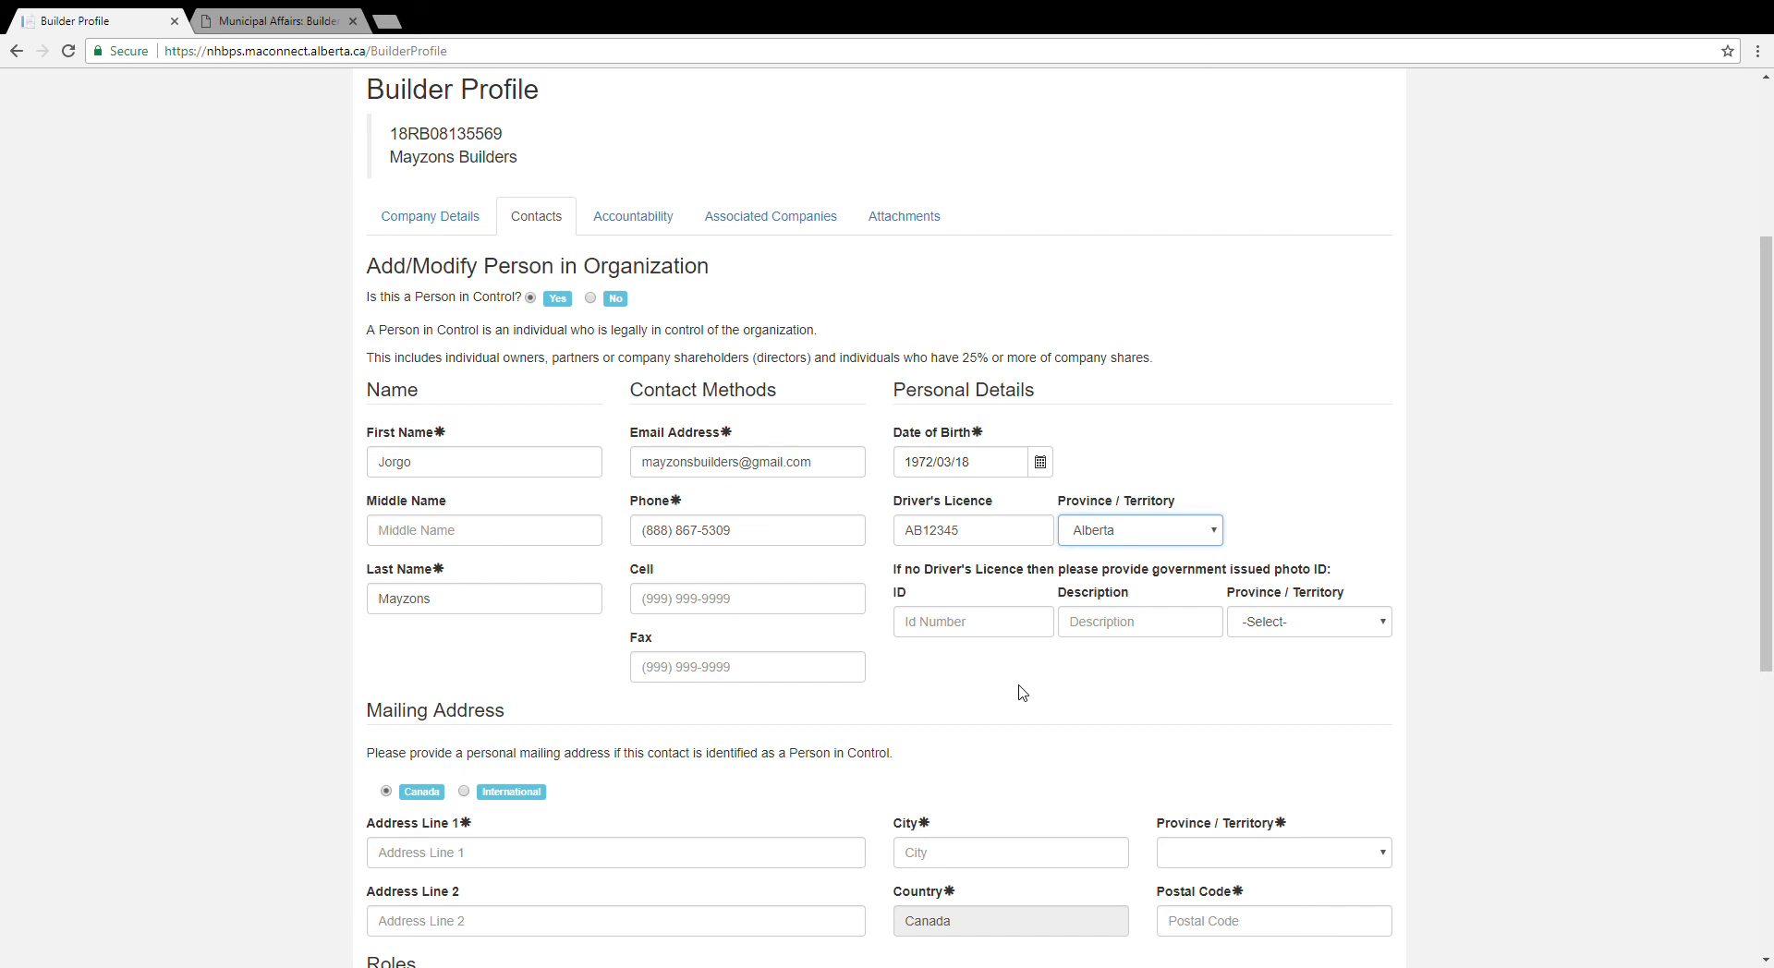
Step: Fill in the contact's mailing address: street, city, Alberta province and postal code
scroll(1023, 693, down, 4)
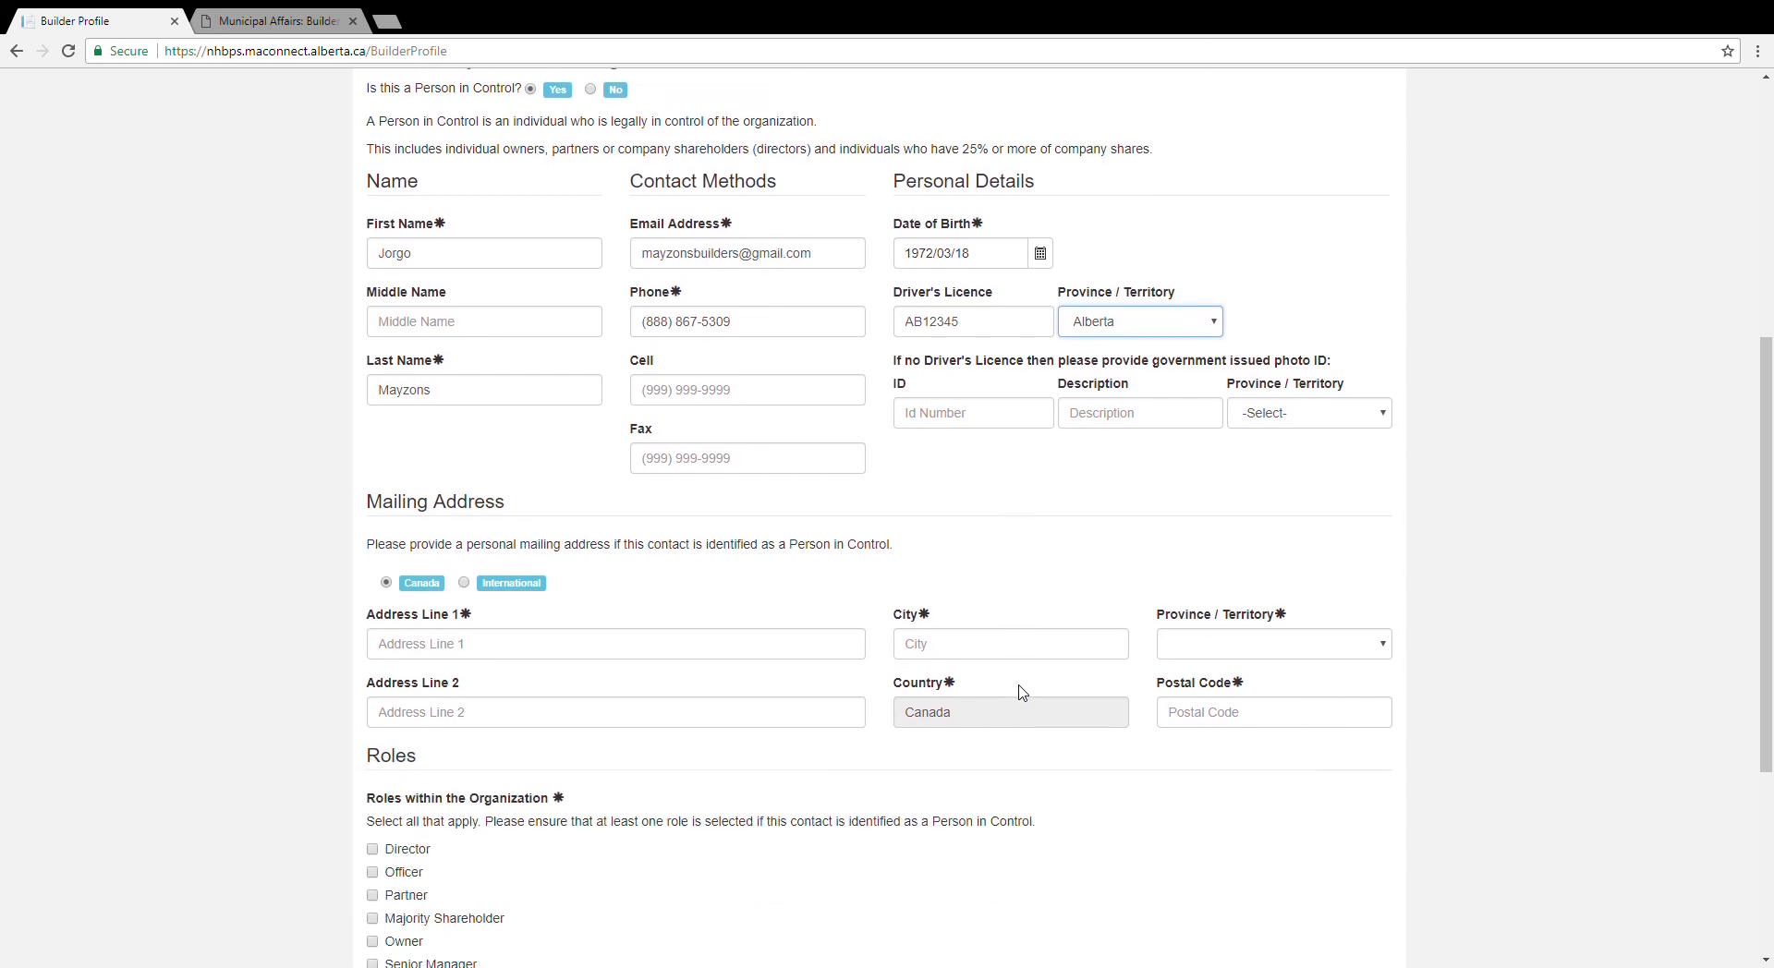
click(473, 482)
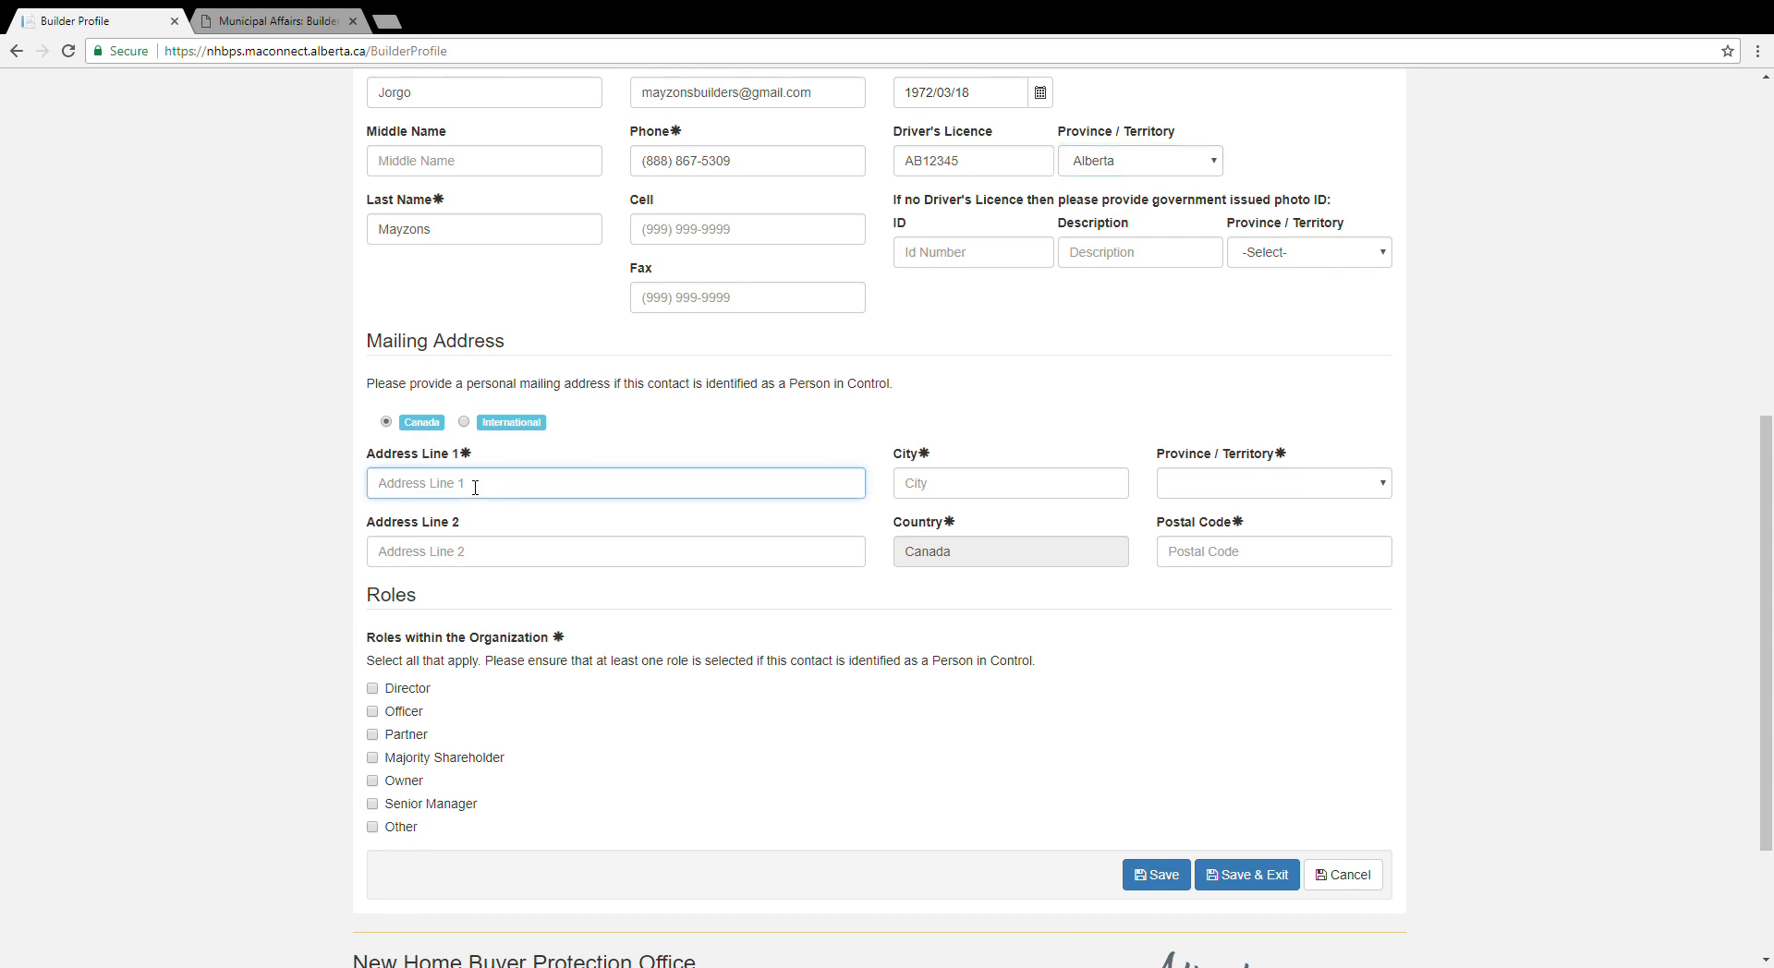
text(12345)
key(Tab)
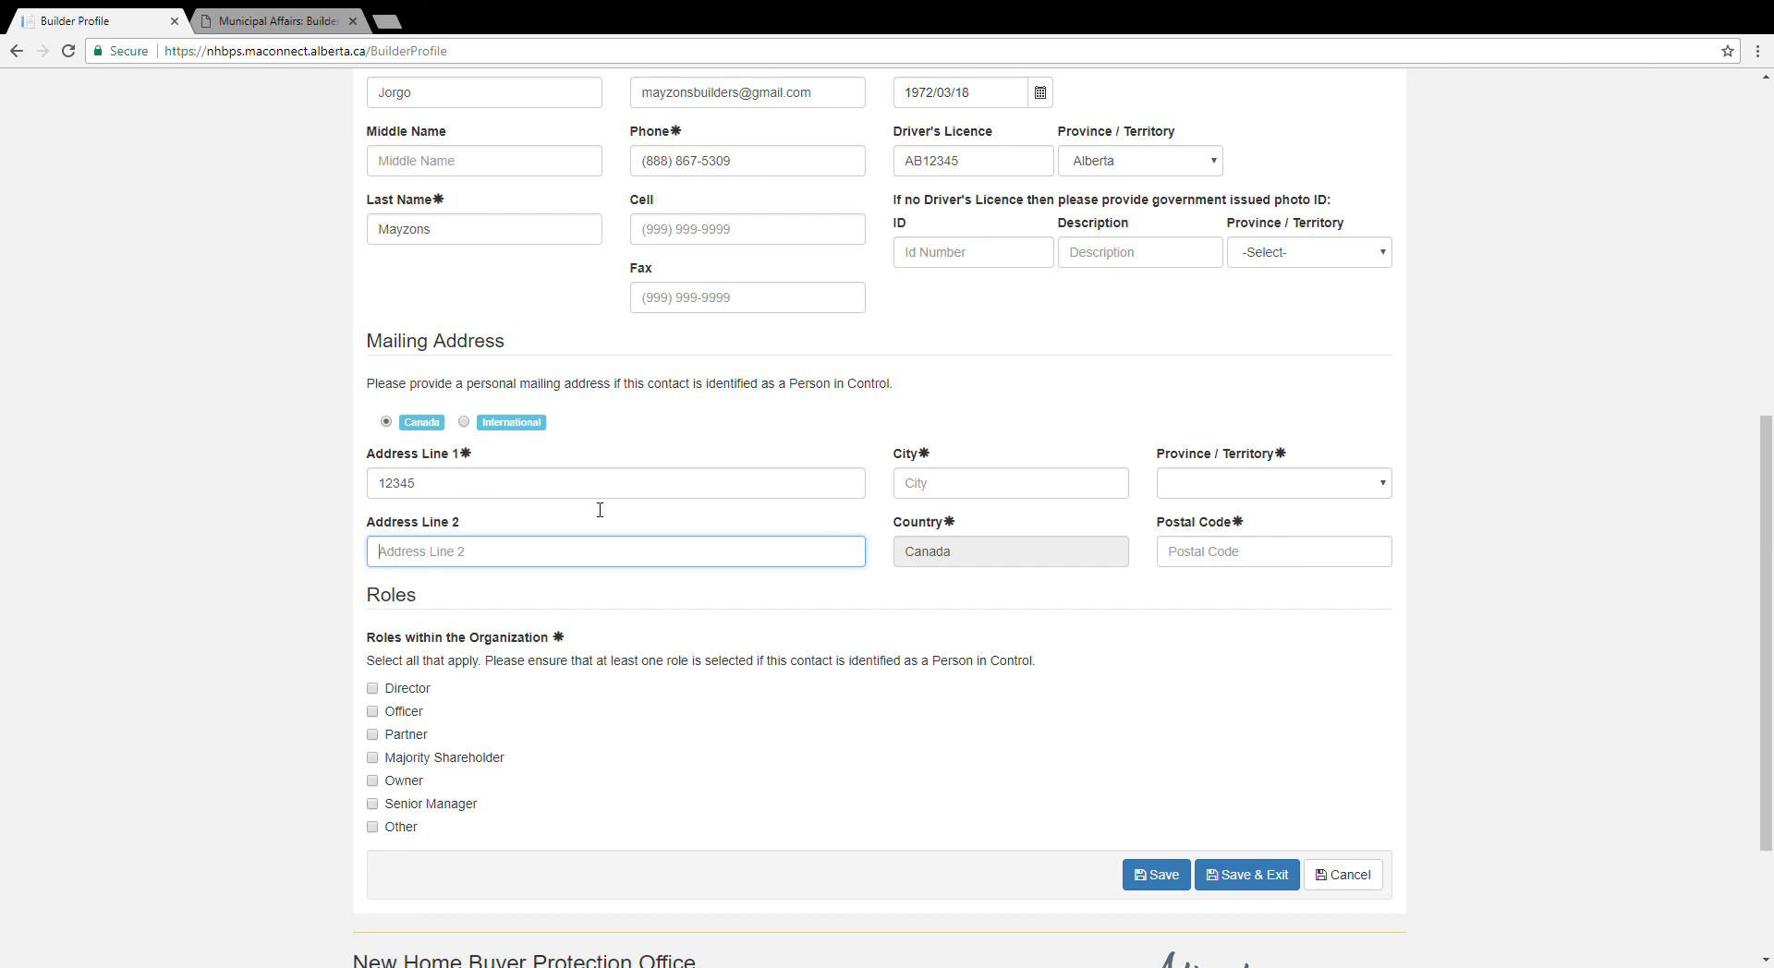
click(1020, 486)
text(Bo)
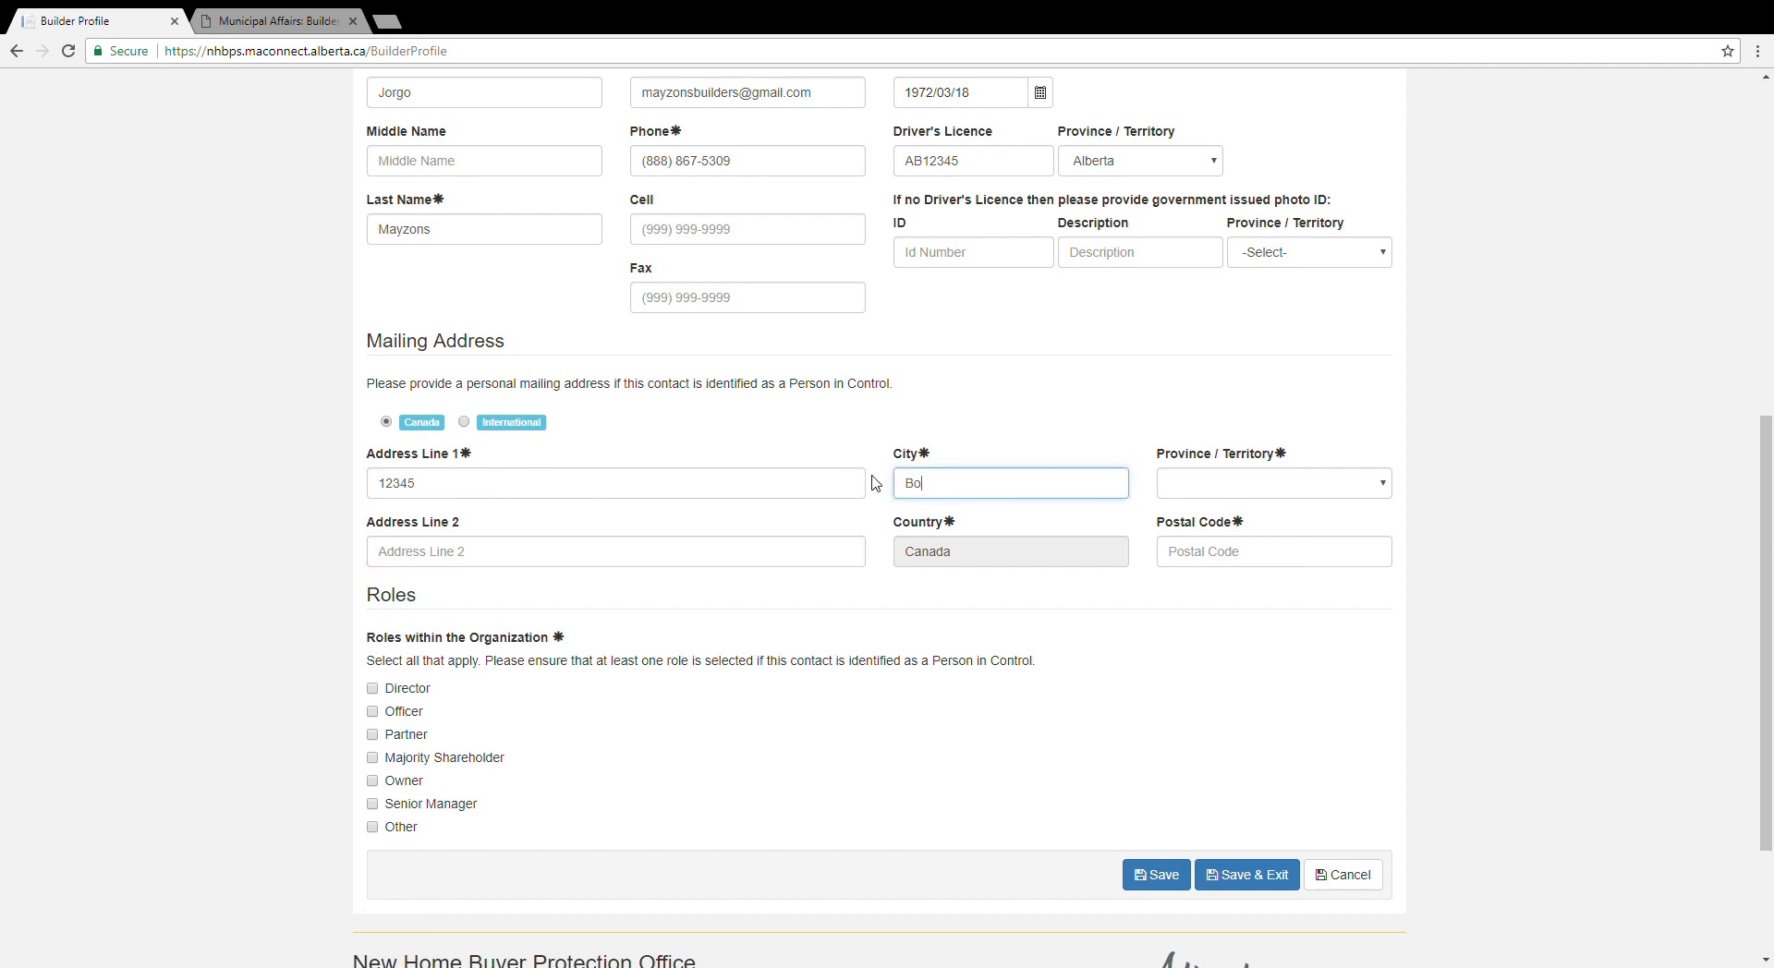
text(nhomme)
click(1379, 488)
key(a)
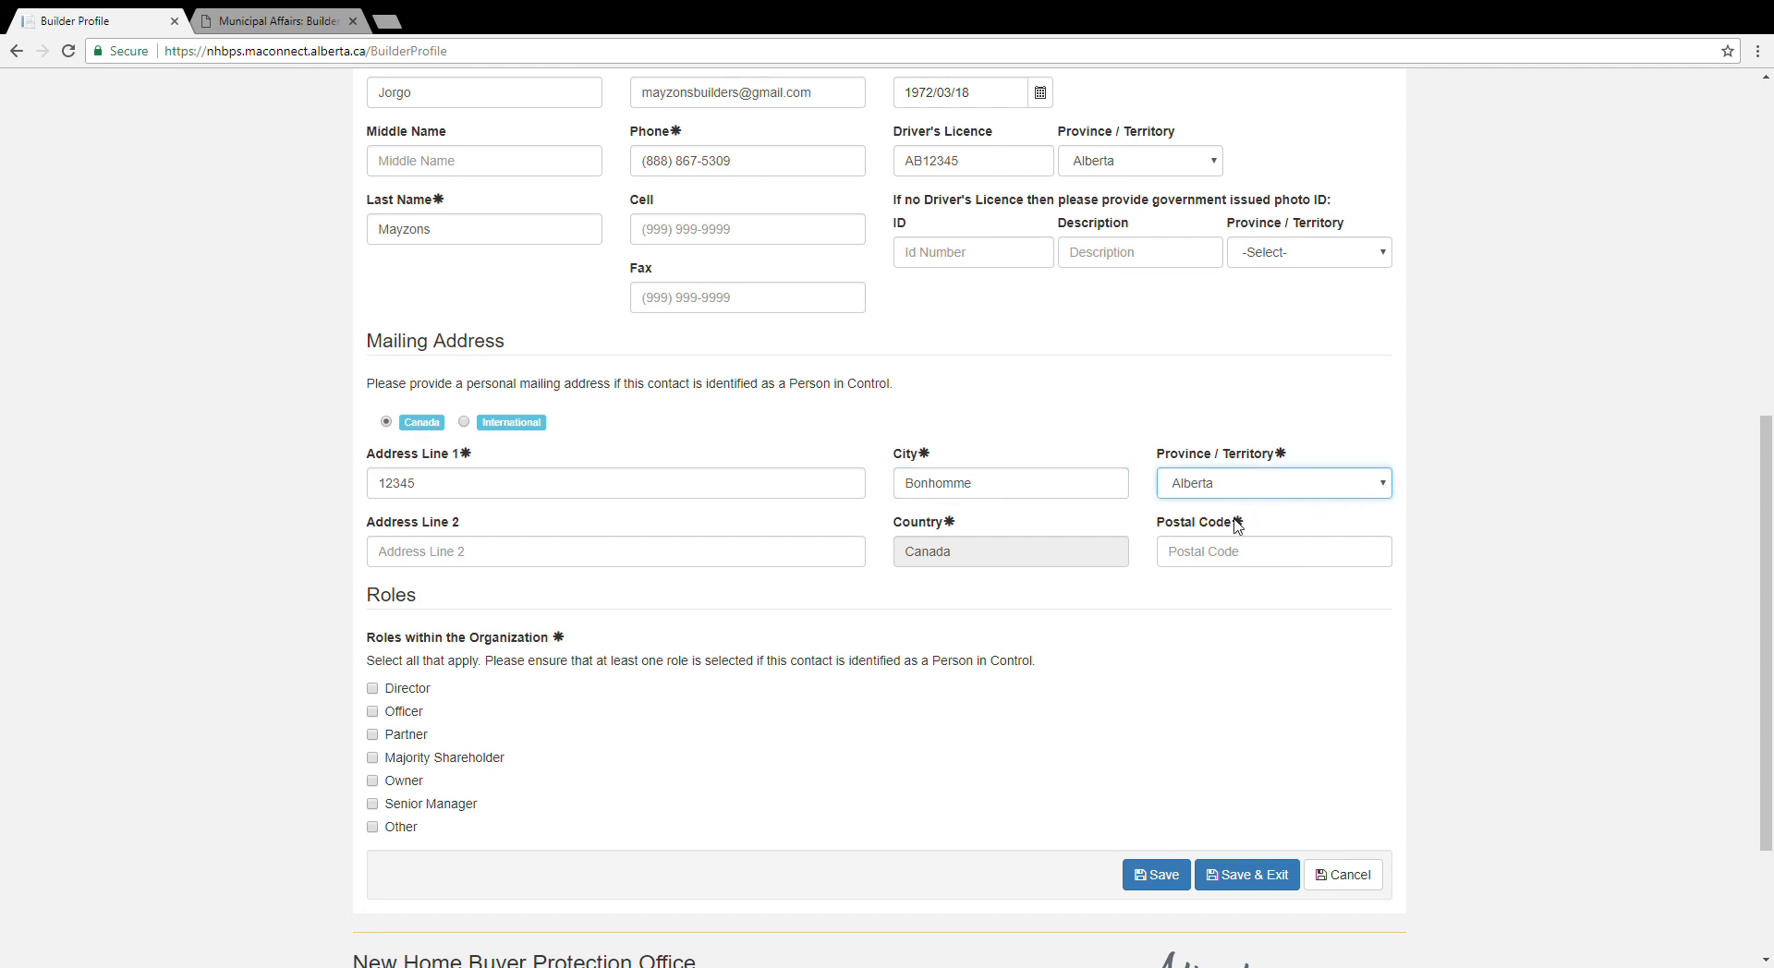
click(1206, 558)
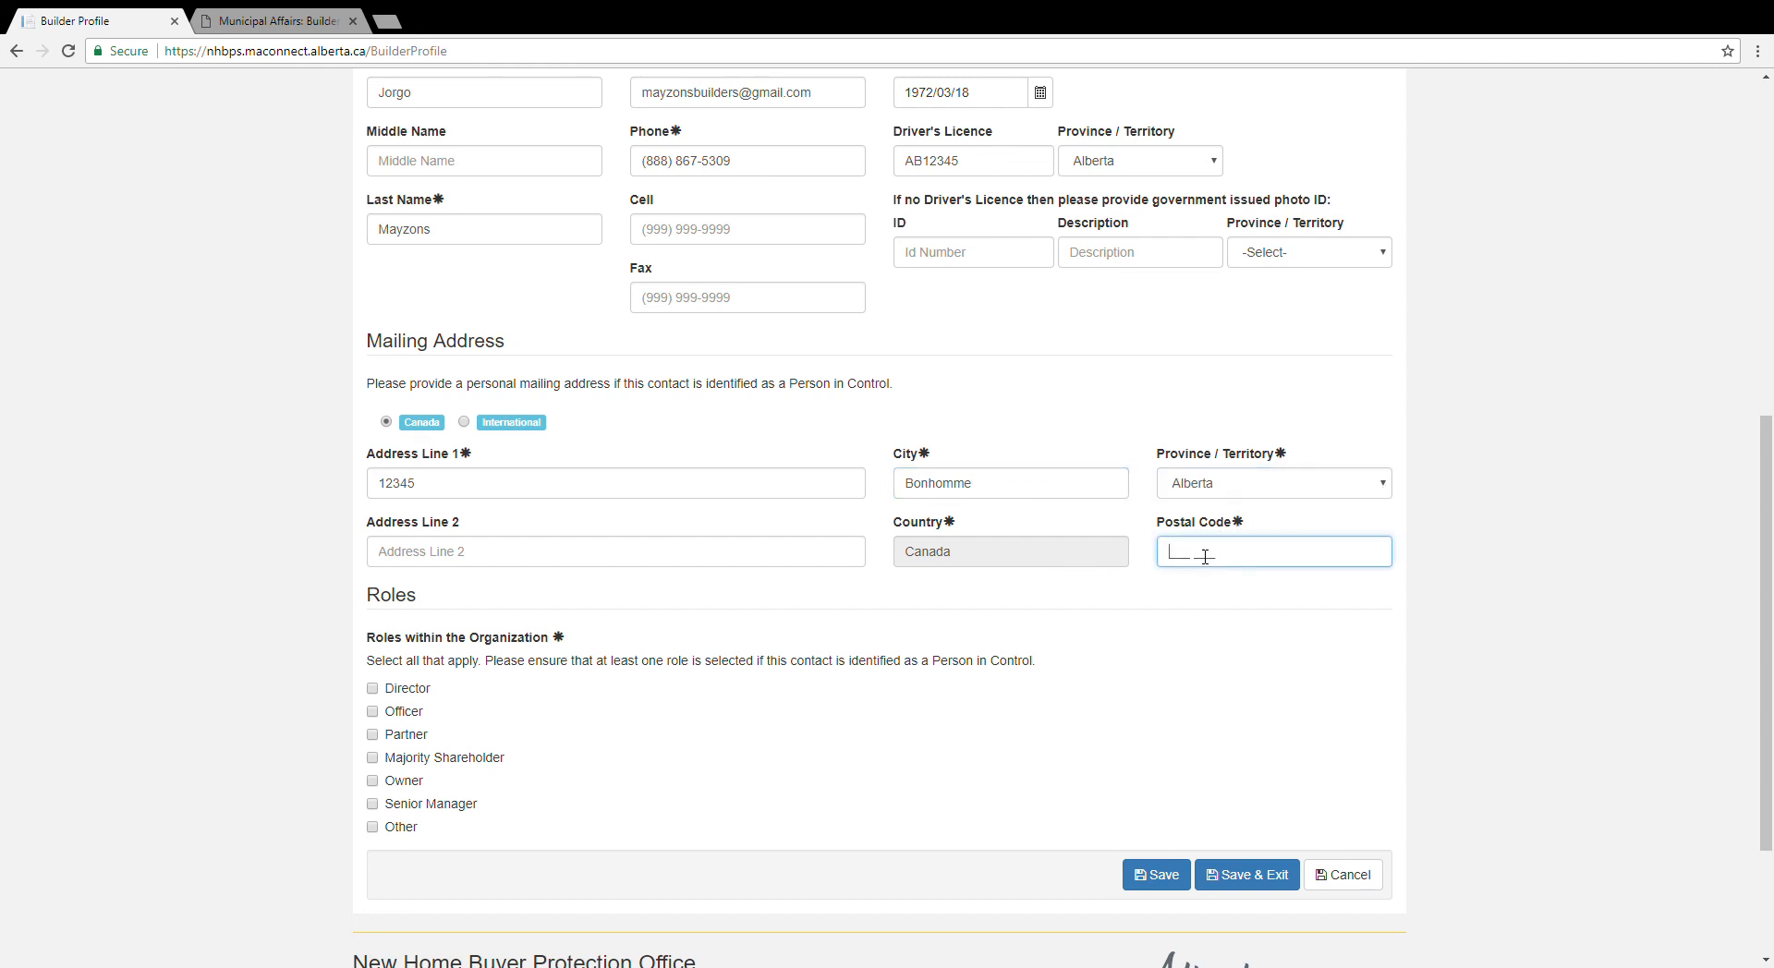
text(T3T 2T1)
Step: Give the new contact the Director role and save it to the contacts list
scroll(718, 797, down, 1)
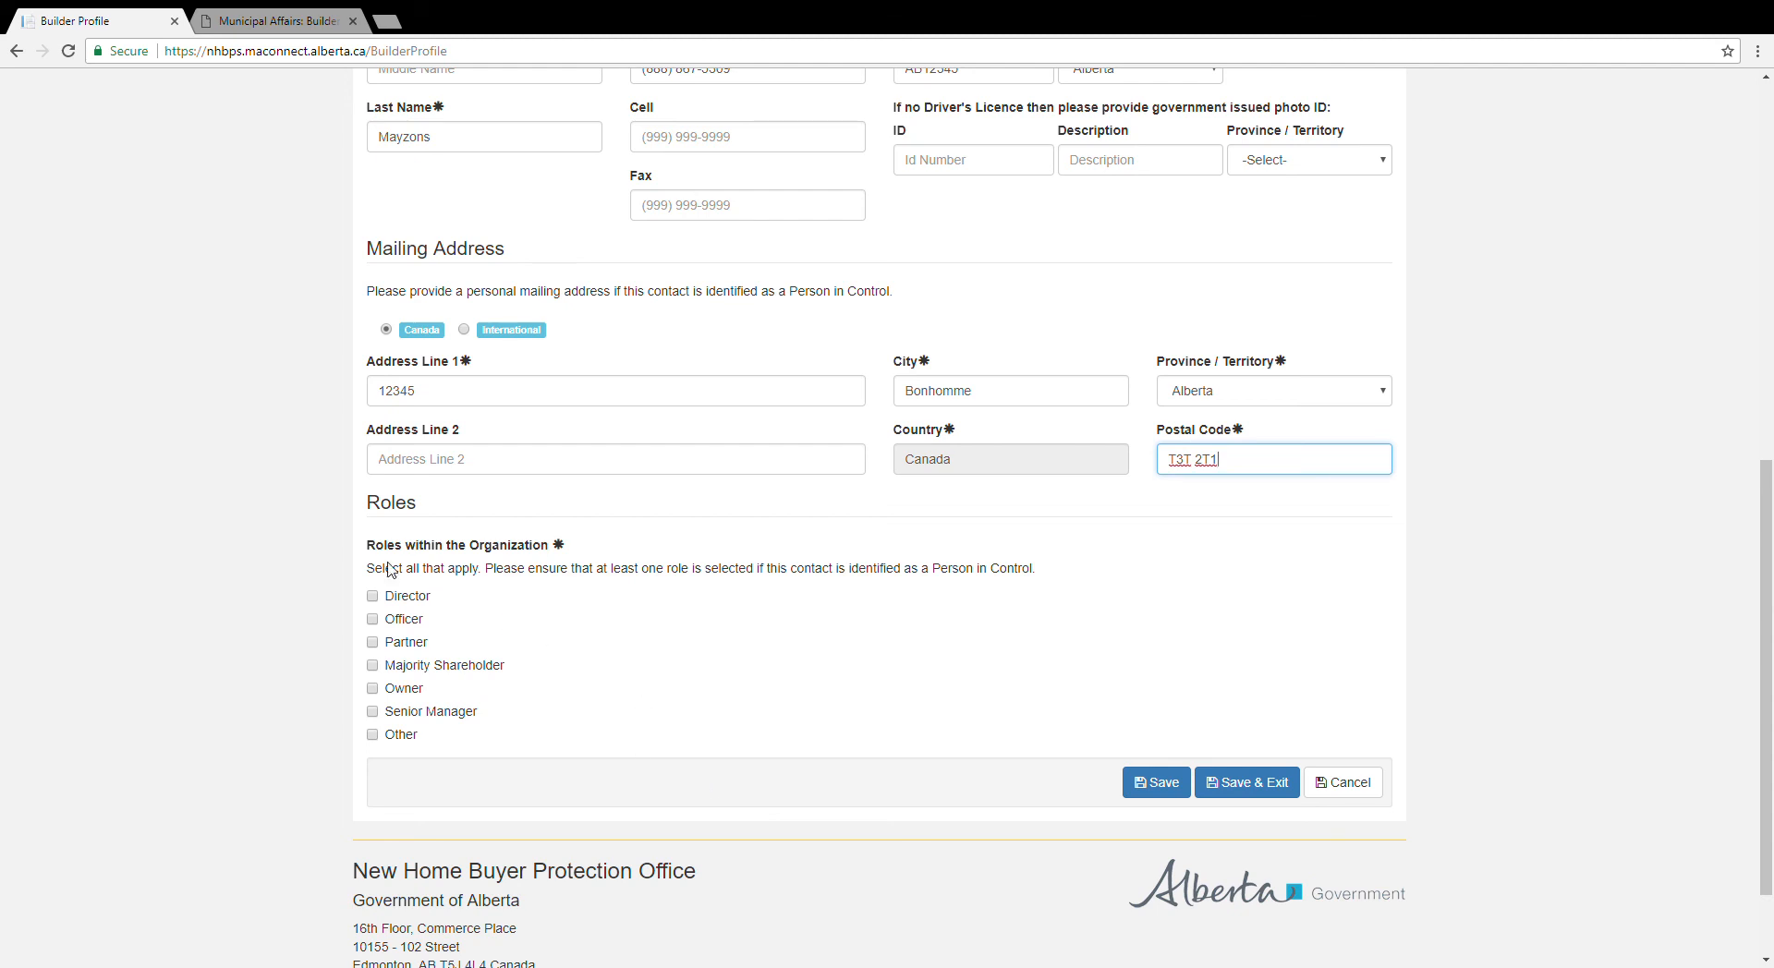
click(372, 596)
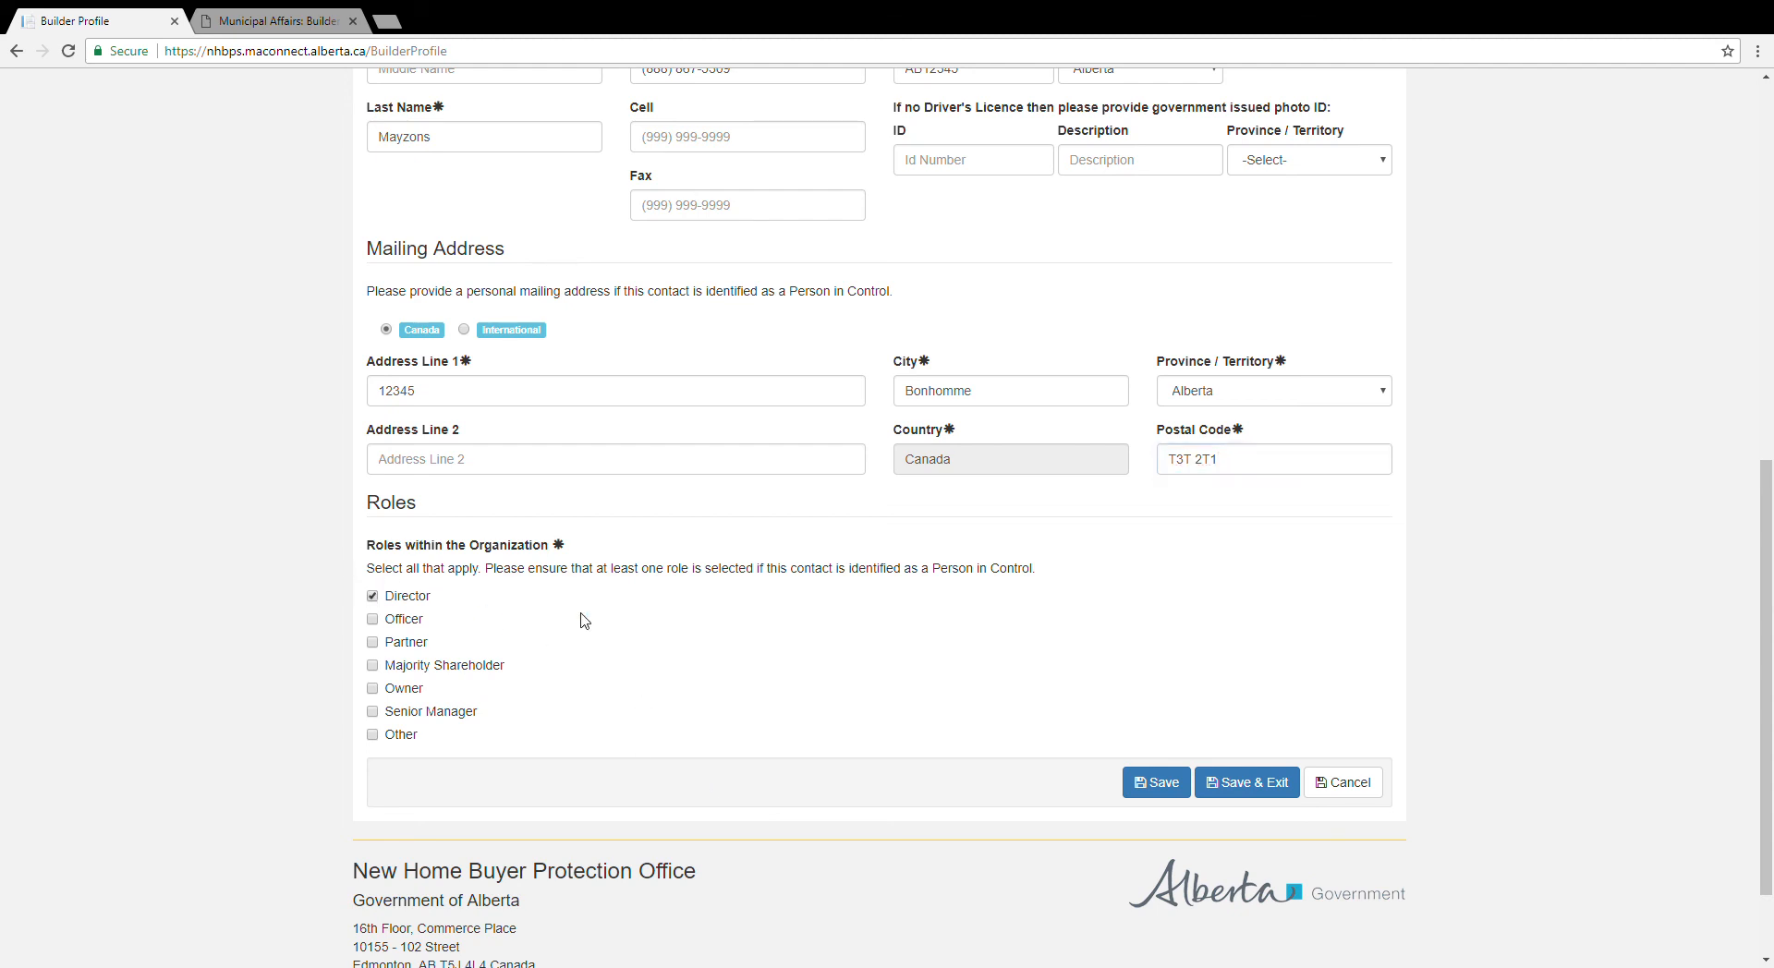
click(1261, 787)
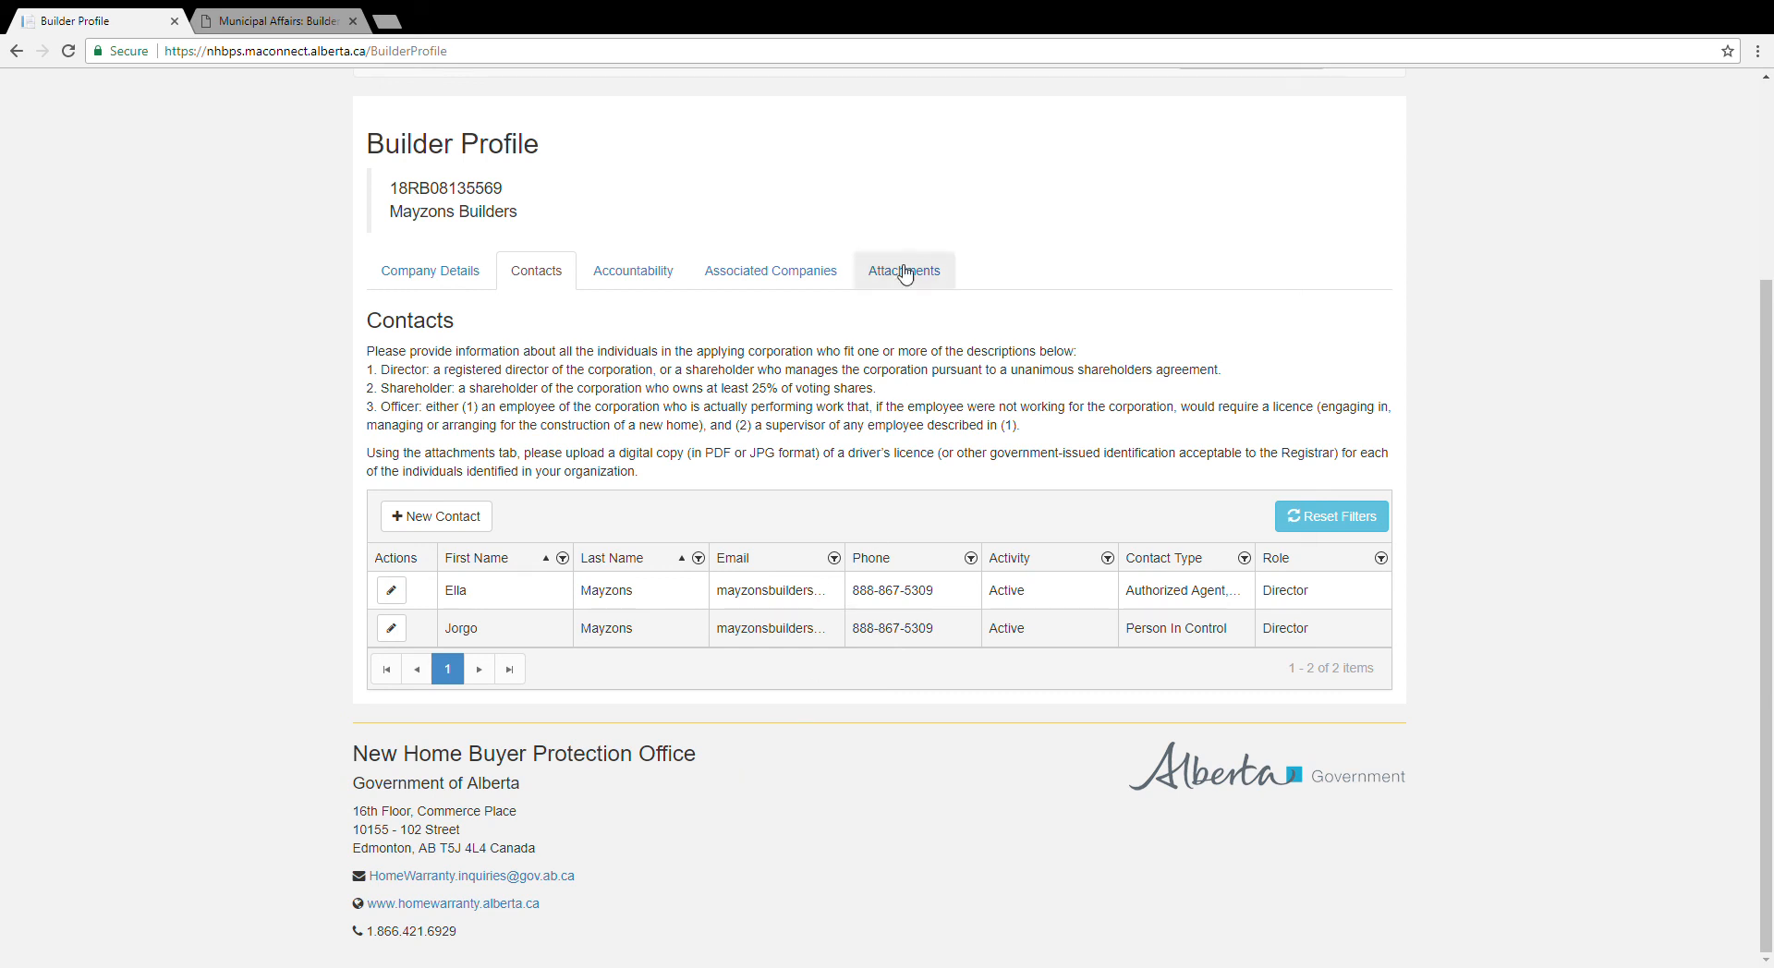
Step: Open Associated Companies and start a blank new associated company form
click(819, 273)
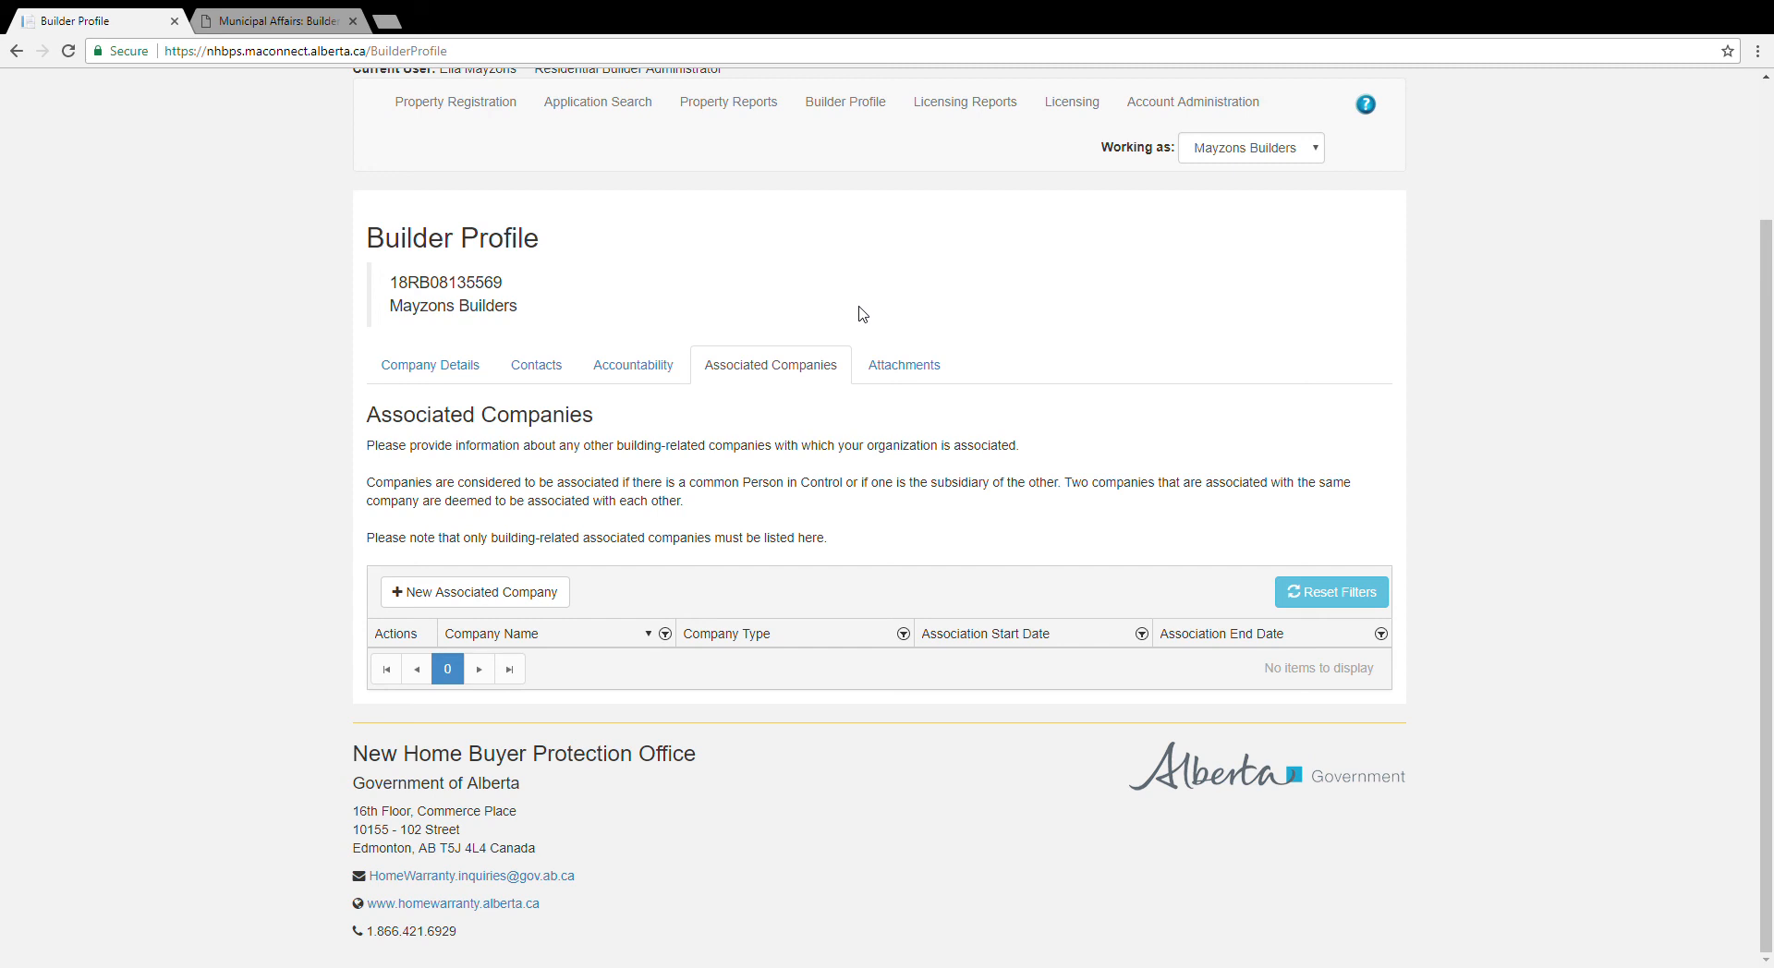
click(518, 593)
click(526, 436)
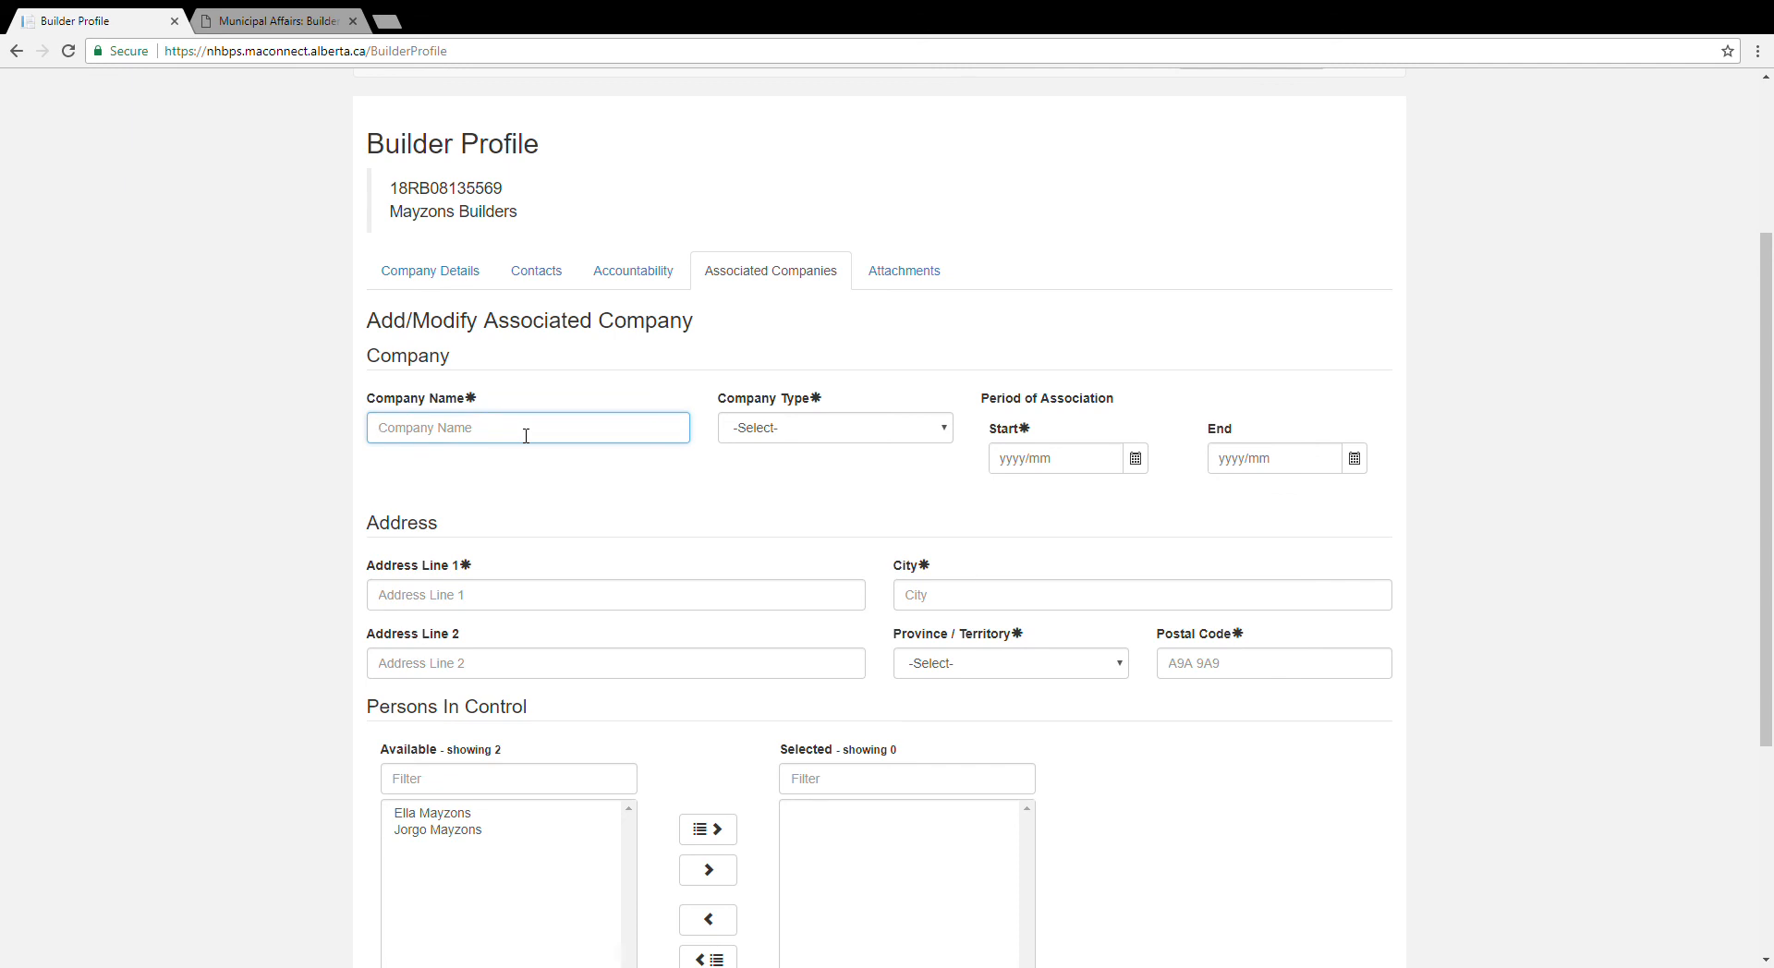
Step: Name the company Mayzons Holdings, type Corporation, with start date 1980/01/15
text(Mayzons Holdings)
key(Tab)
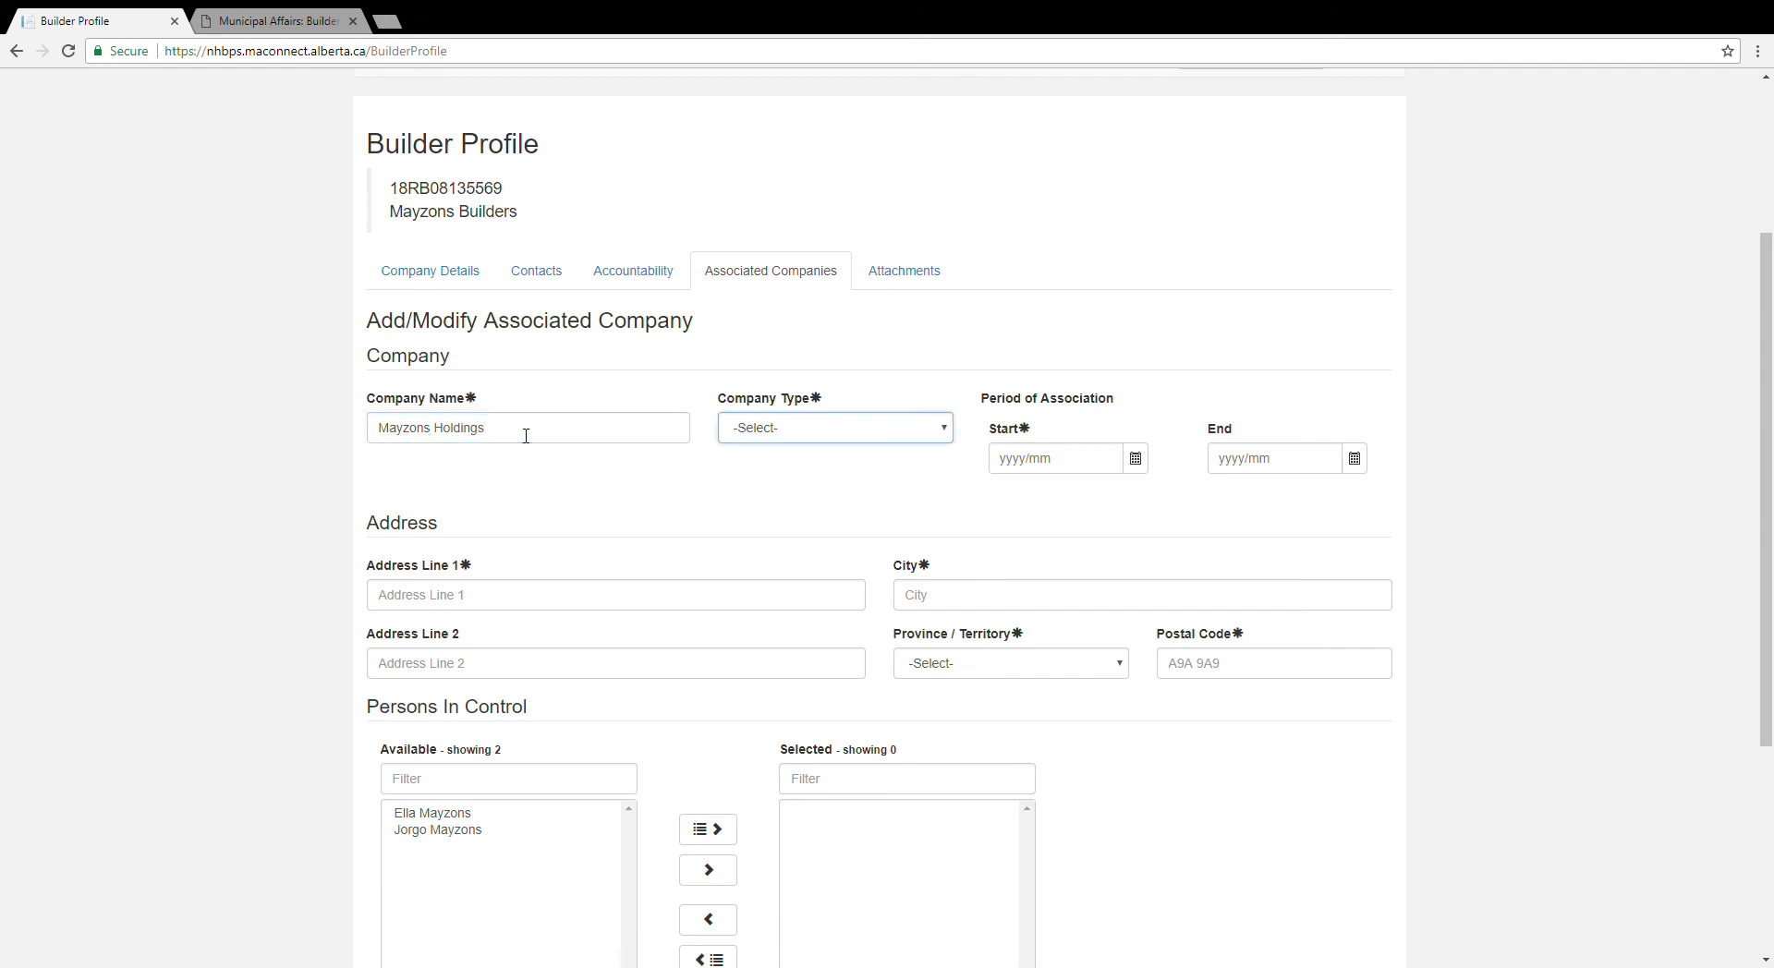
key(Down)
key(Tab)
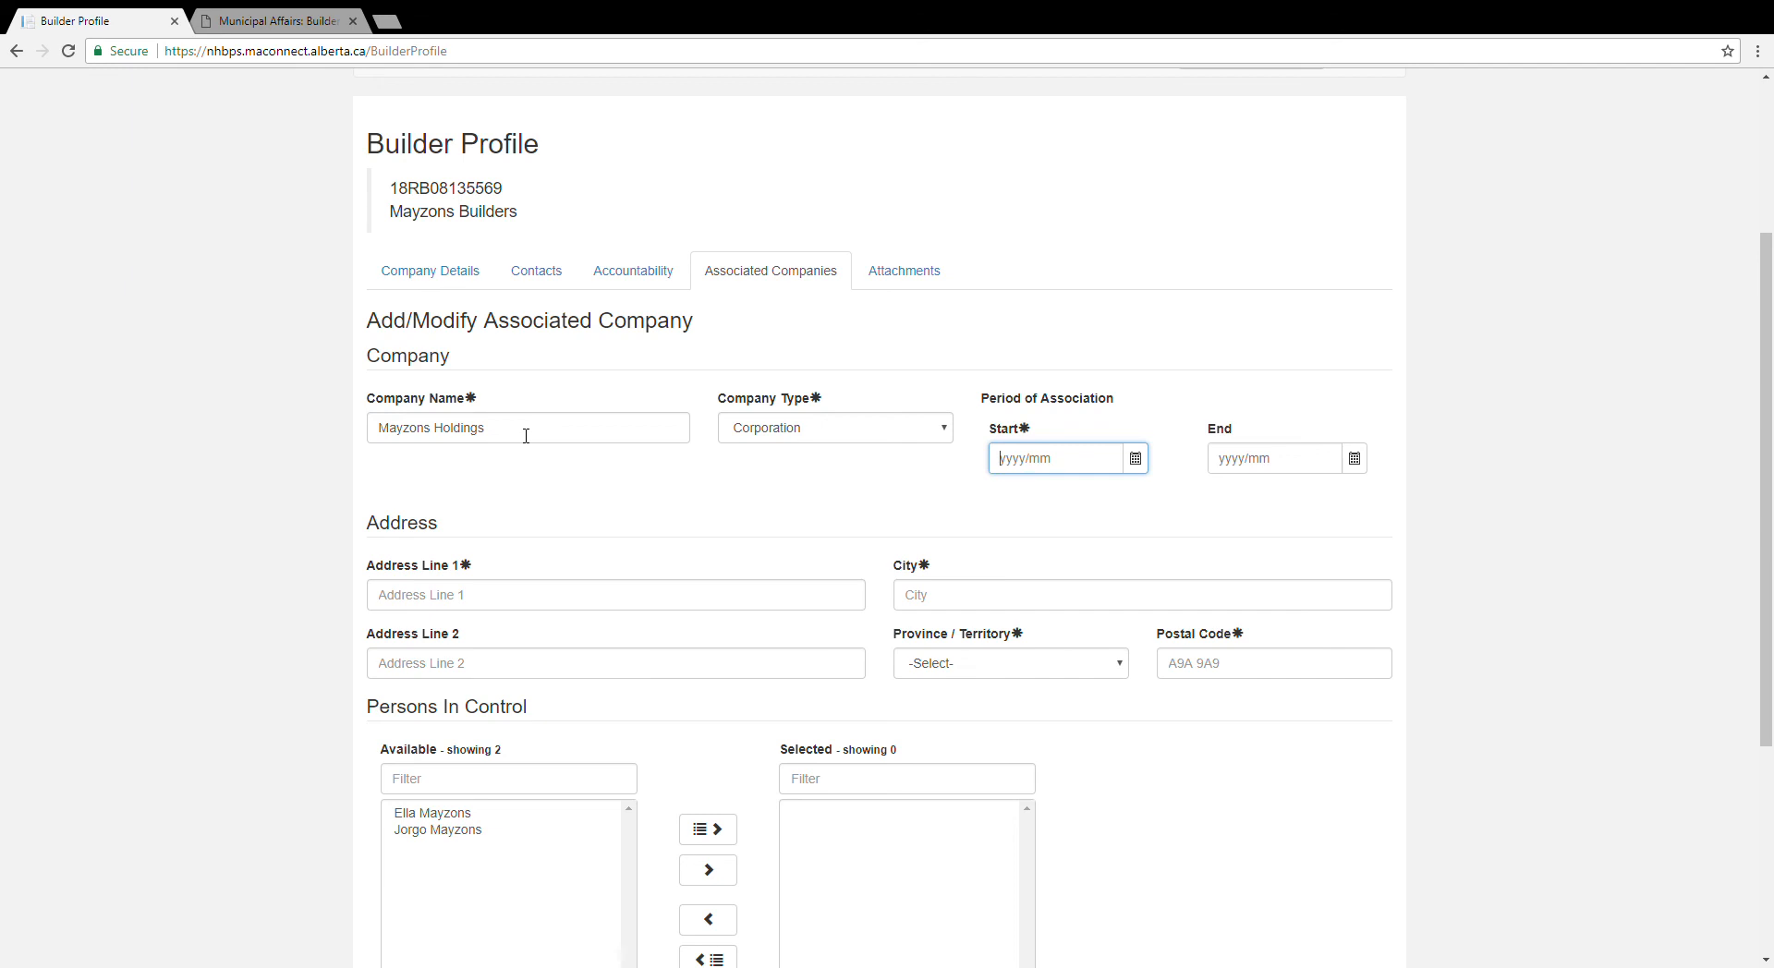
text(1980/01/15)
Step: Enter the company's street address, city, Alberta province and postal code
click(495, 607)
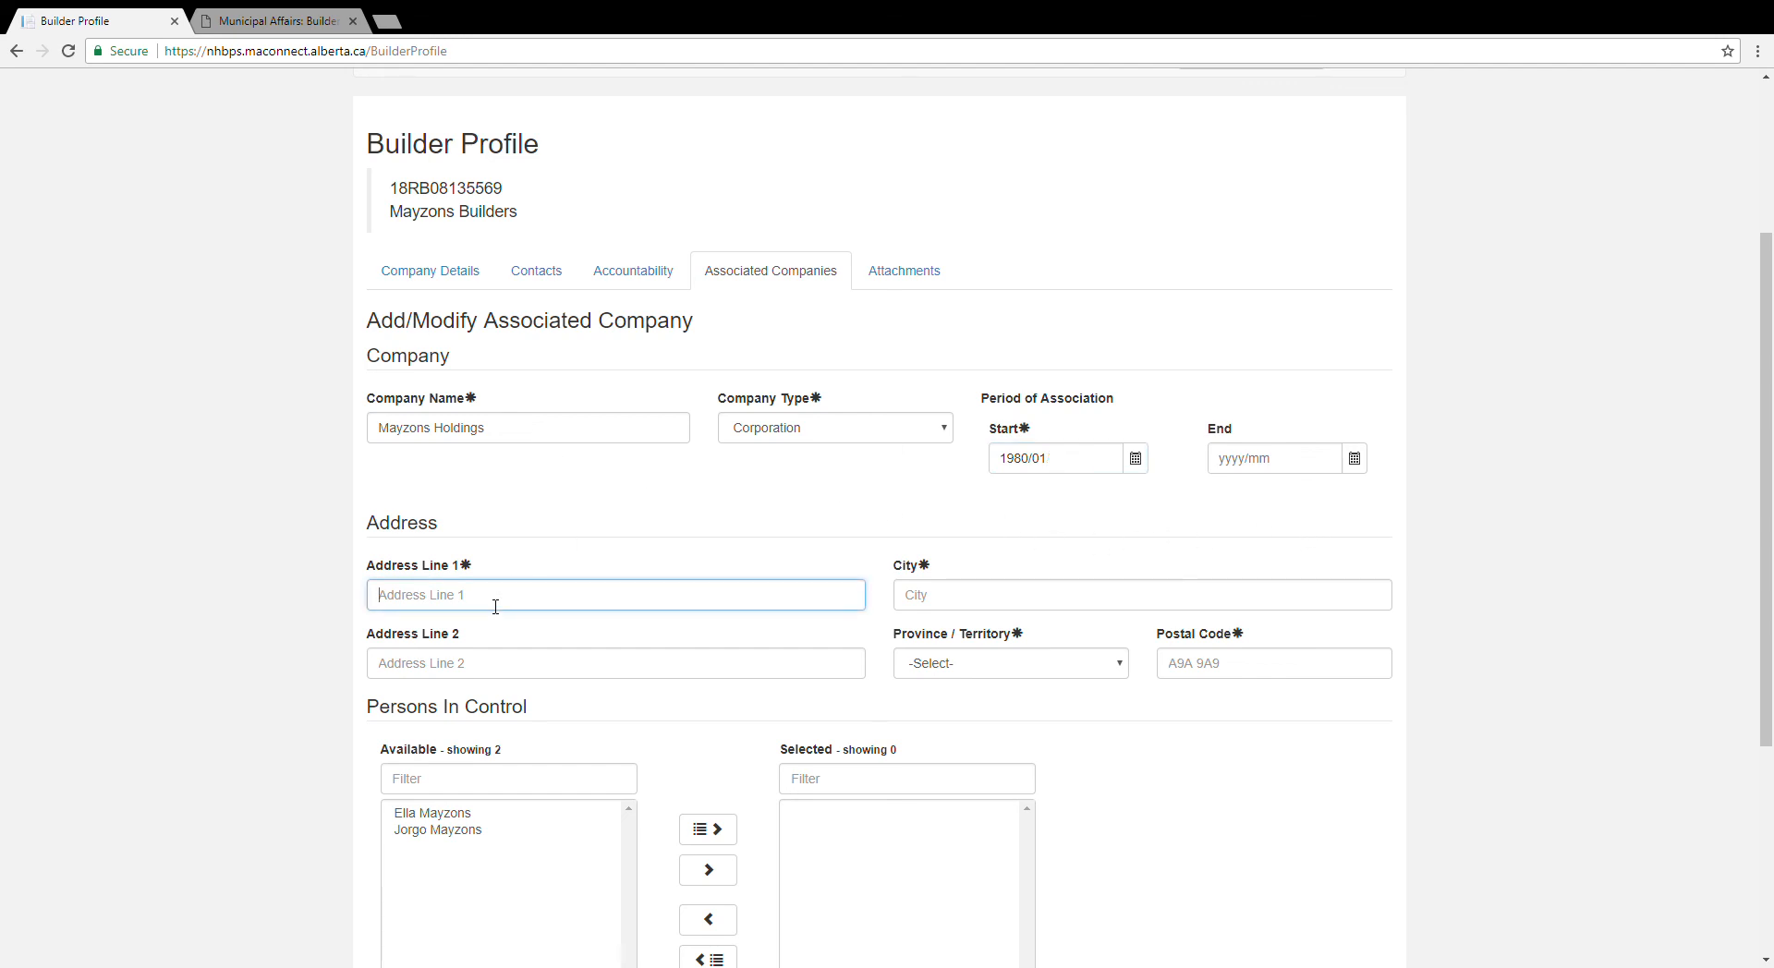
key(Tab)
key(Tab)
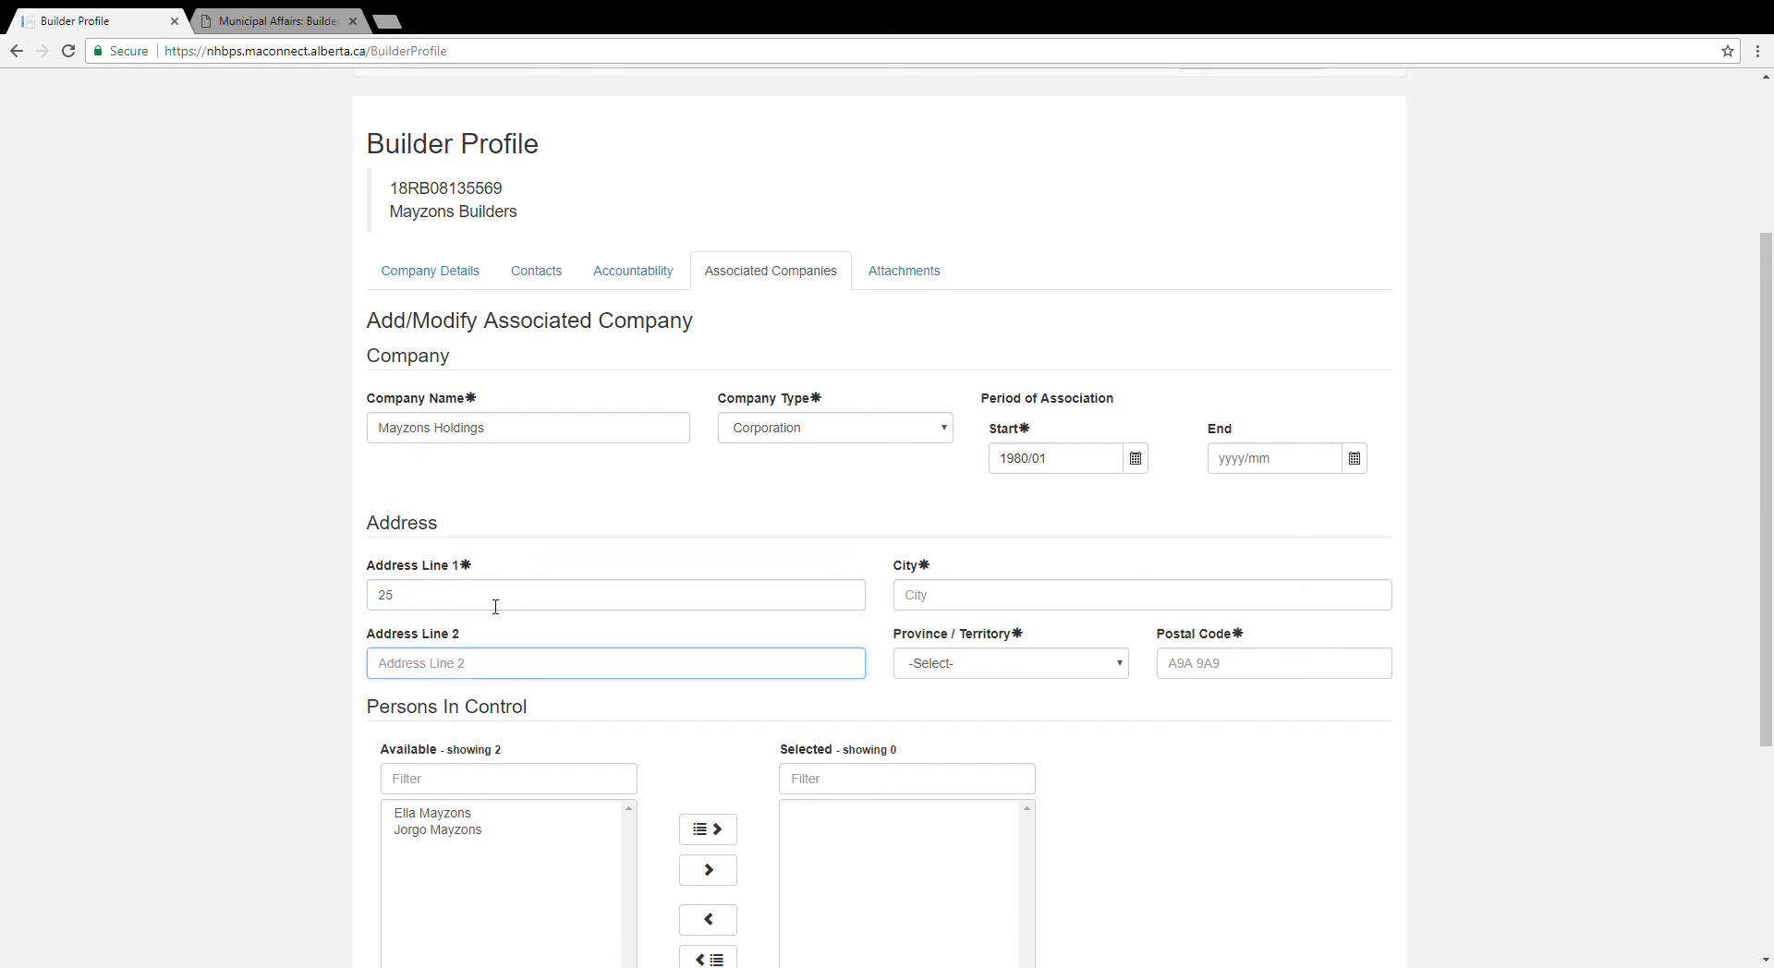
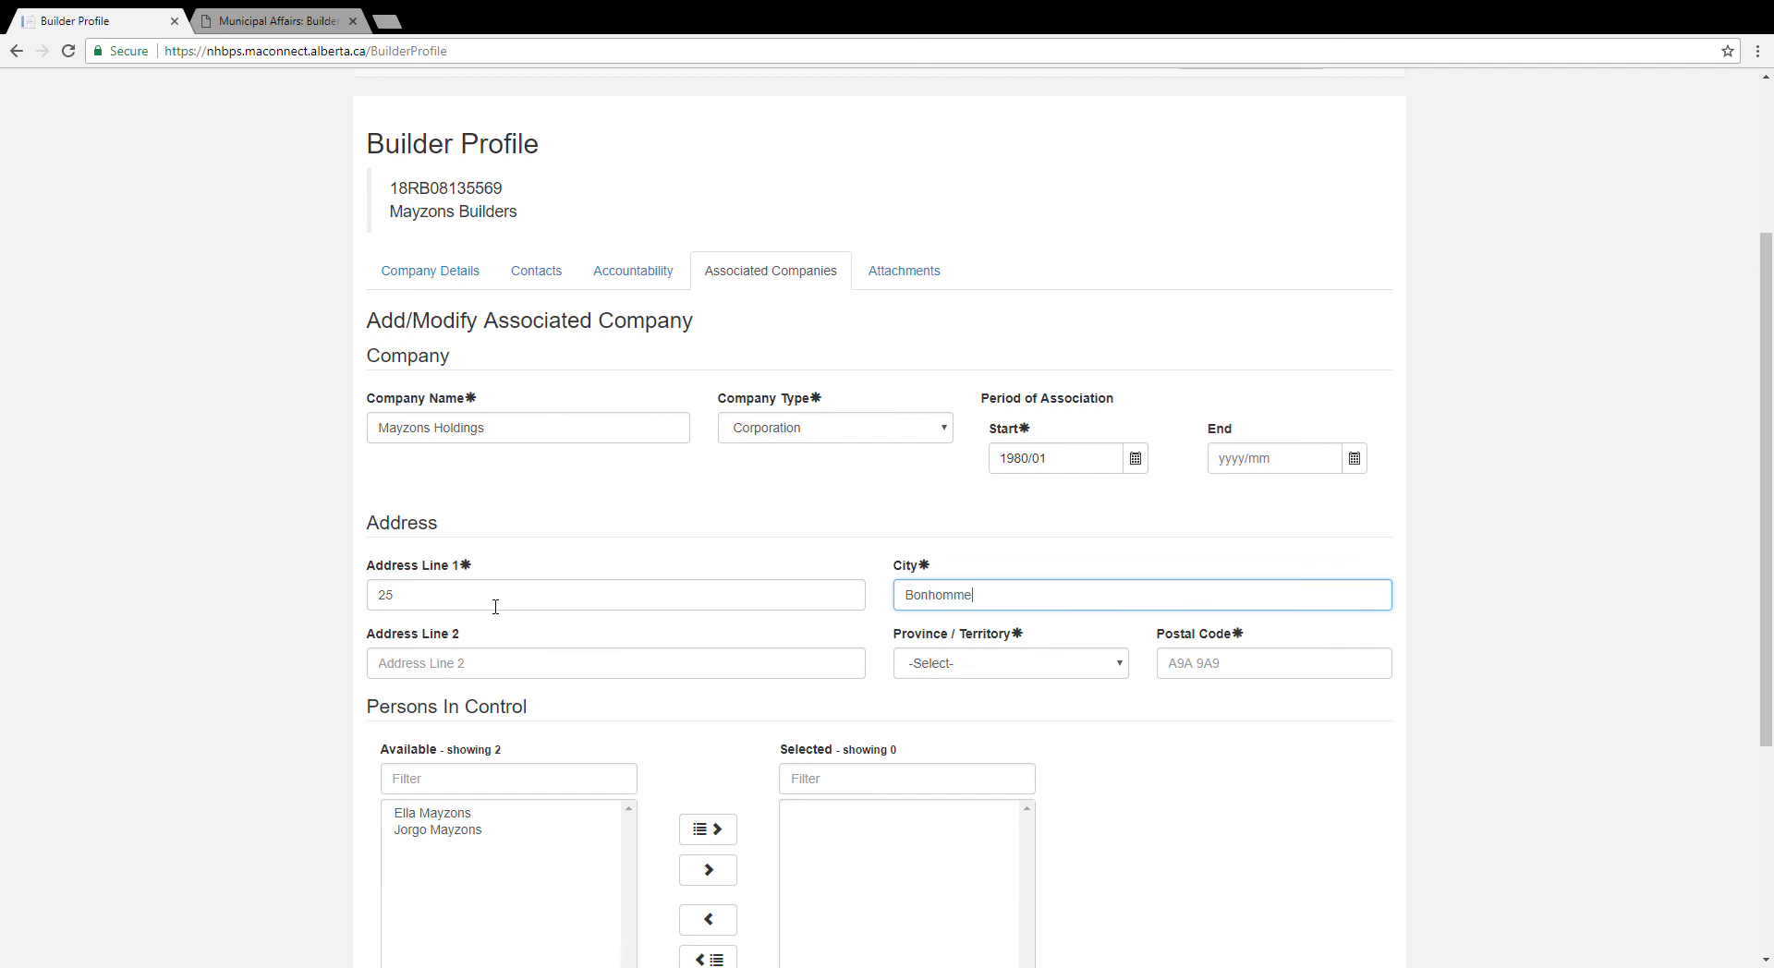
key(Tab)
key(a)
key(Tab)
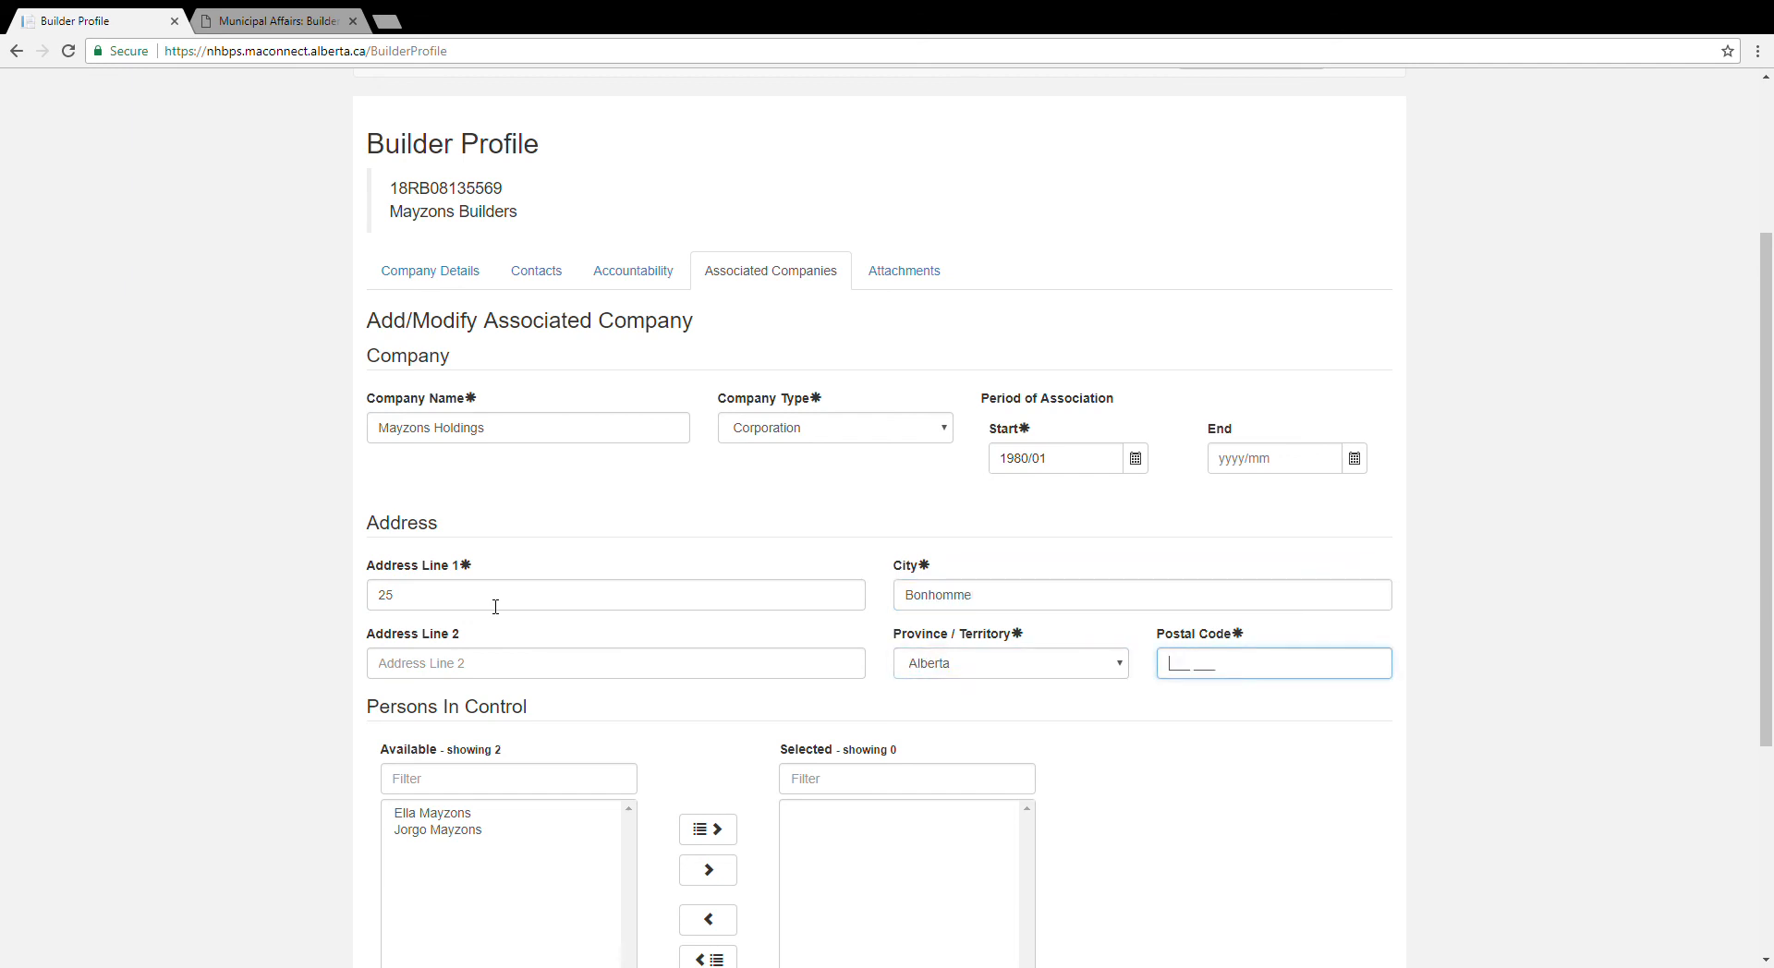
text(T3T 2T1)
scroll(1227, 852, down, 1)
scroll(1229, 801, down, 1)
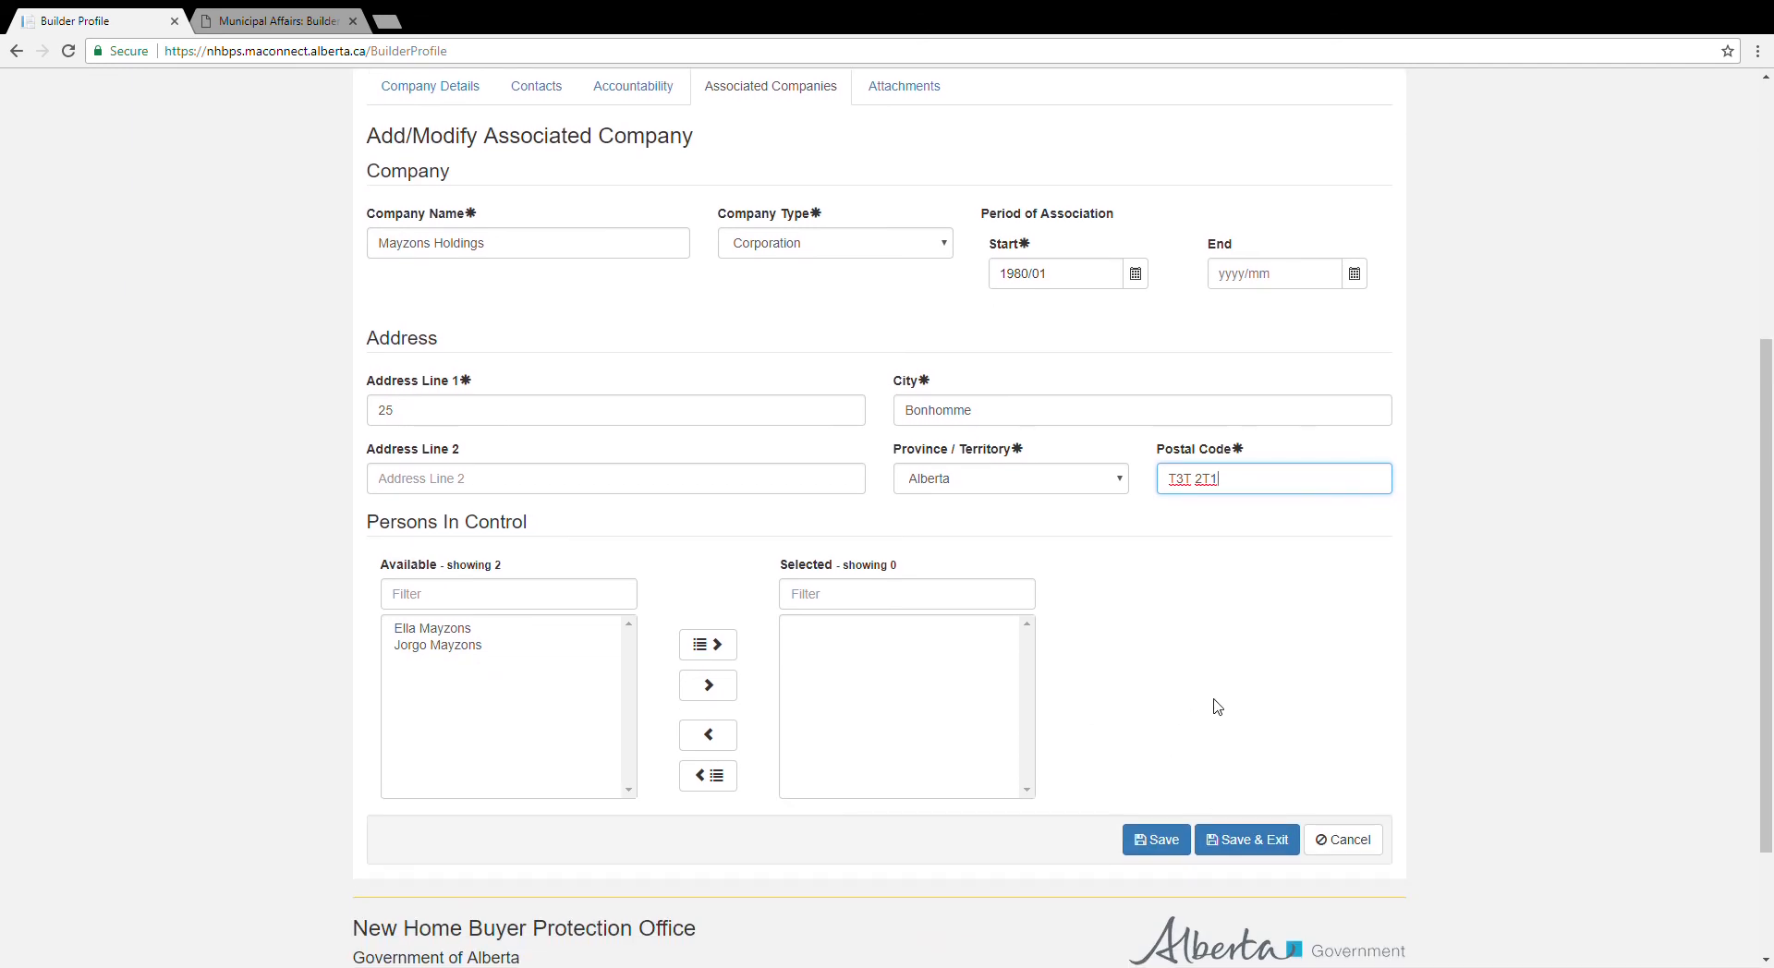
Step: Assign the first available contact as a person in control and save Mayzons Holdings
click(460, 632)
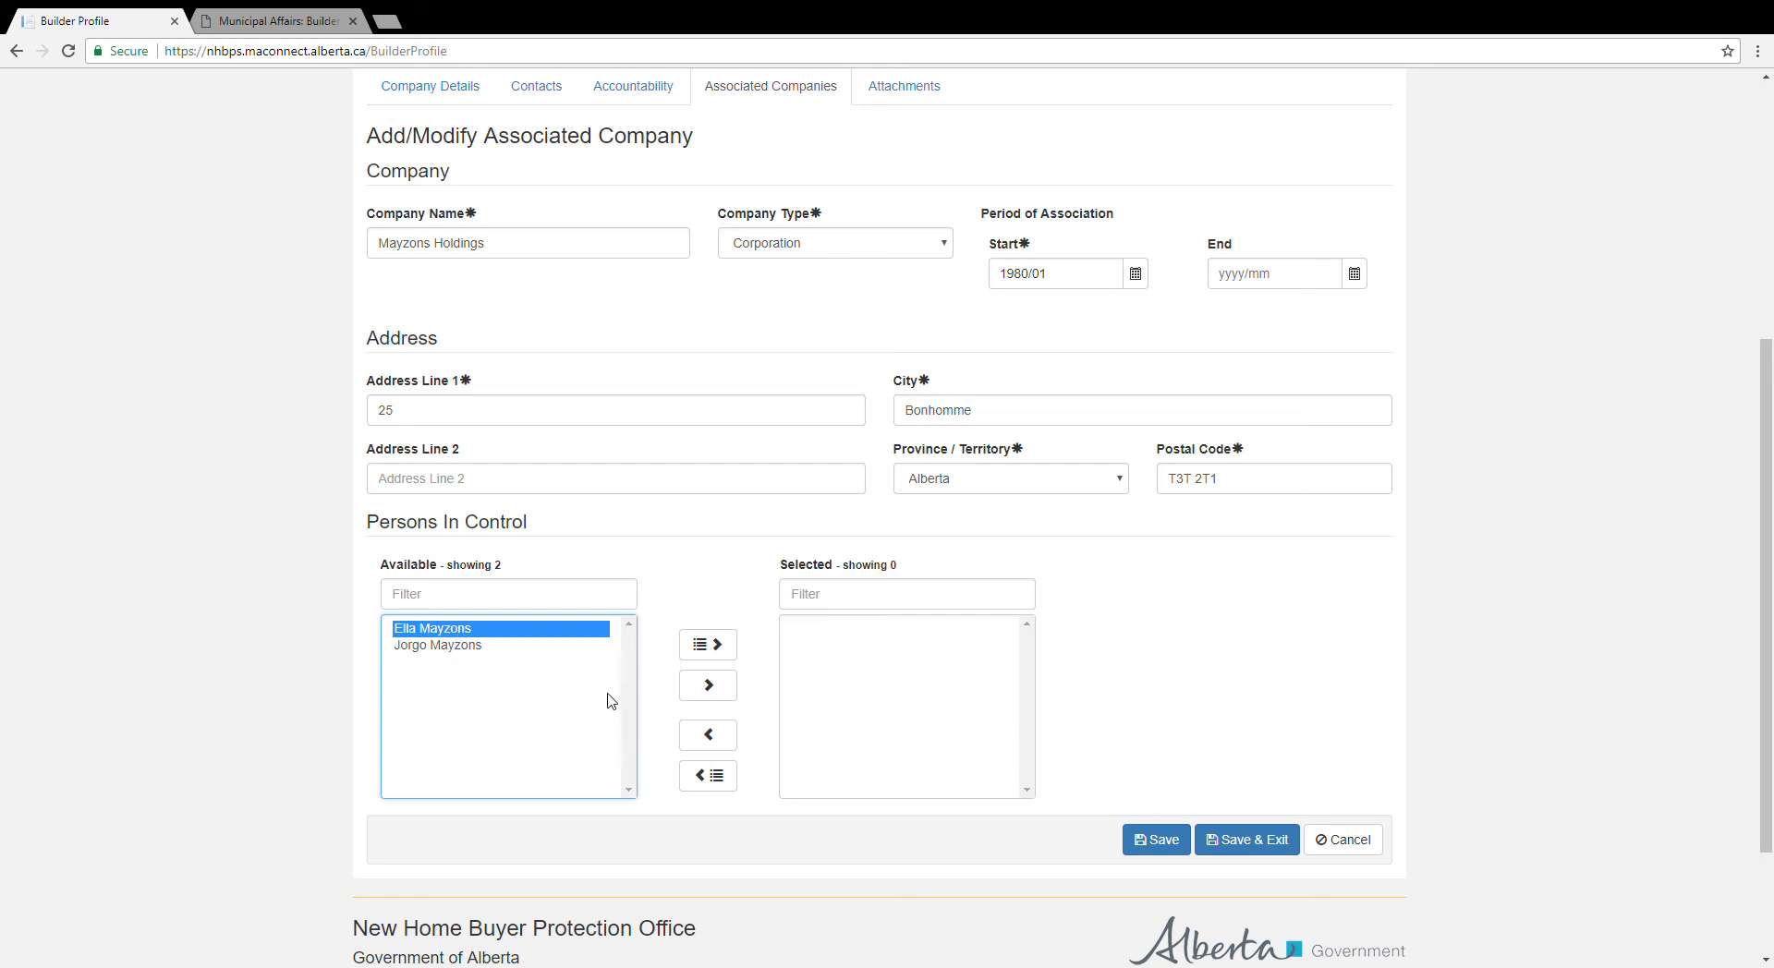
click(720, 698)
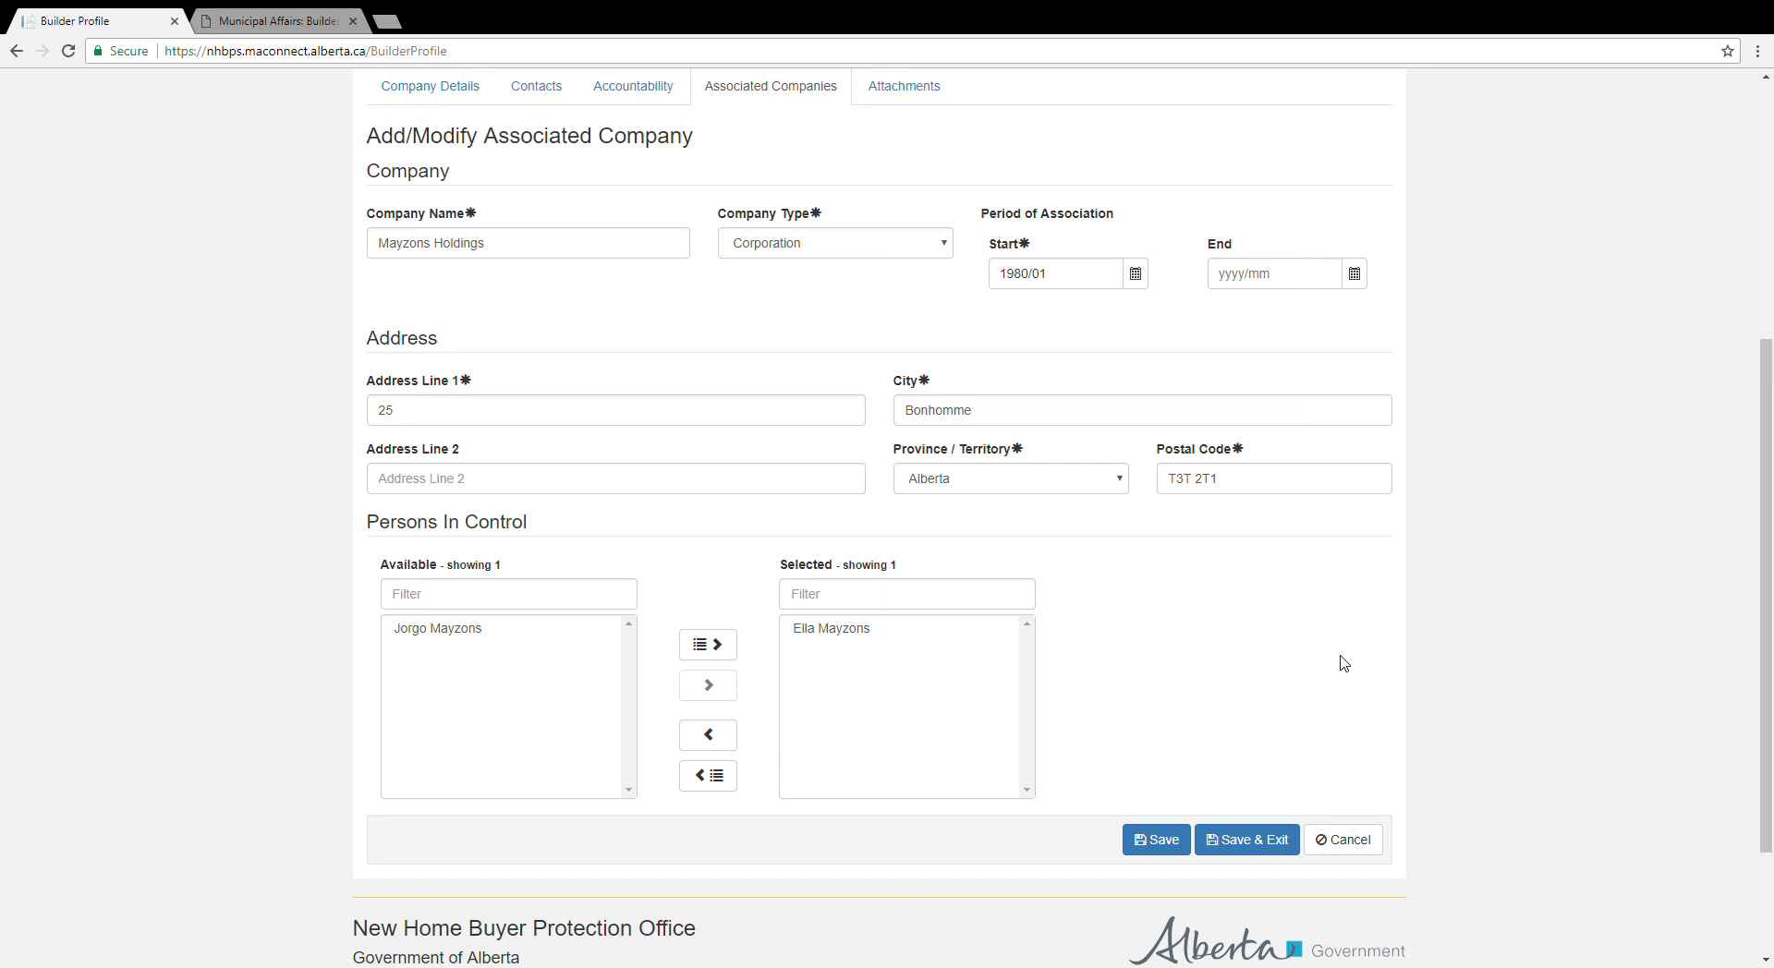
click(1271, 842)
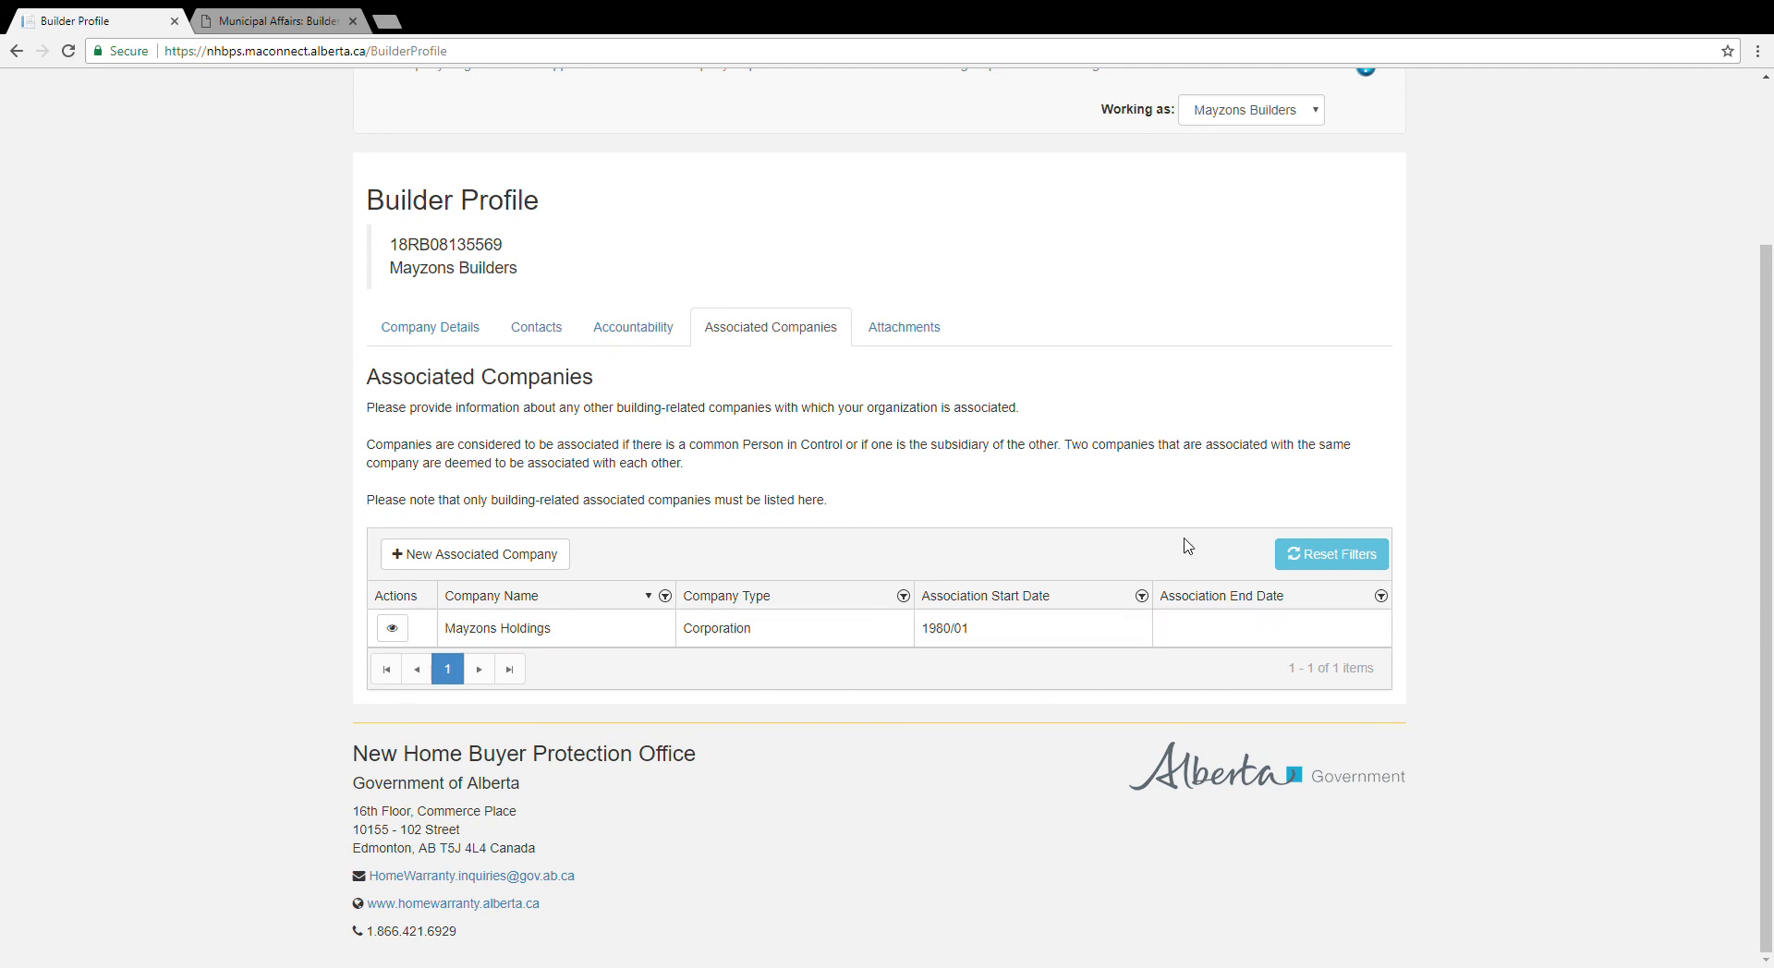
Step: Go to the builder profile's Attachments tab and start adding a new attachment
click(905, 328)
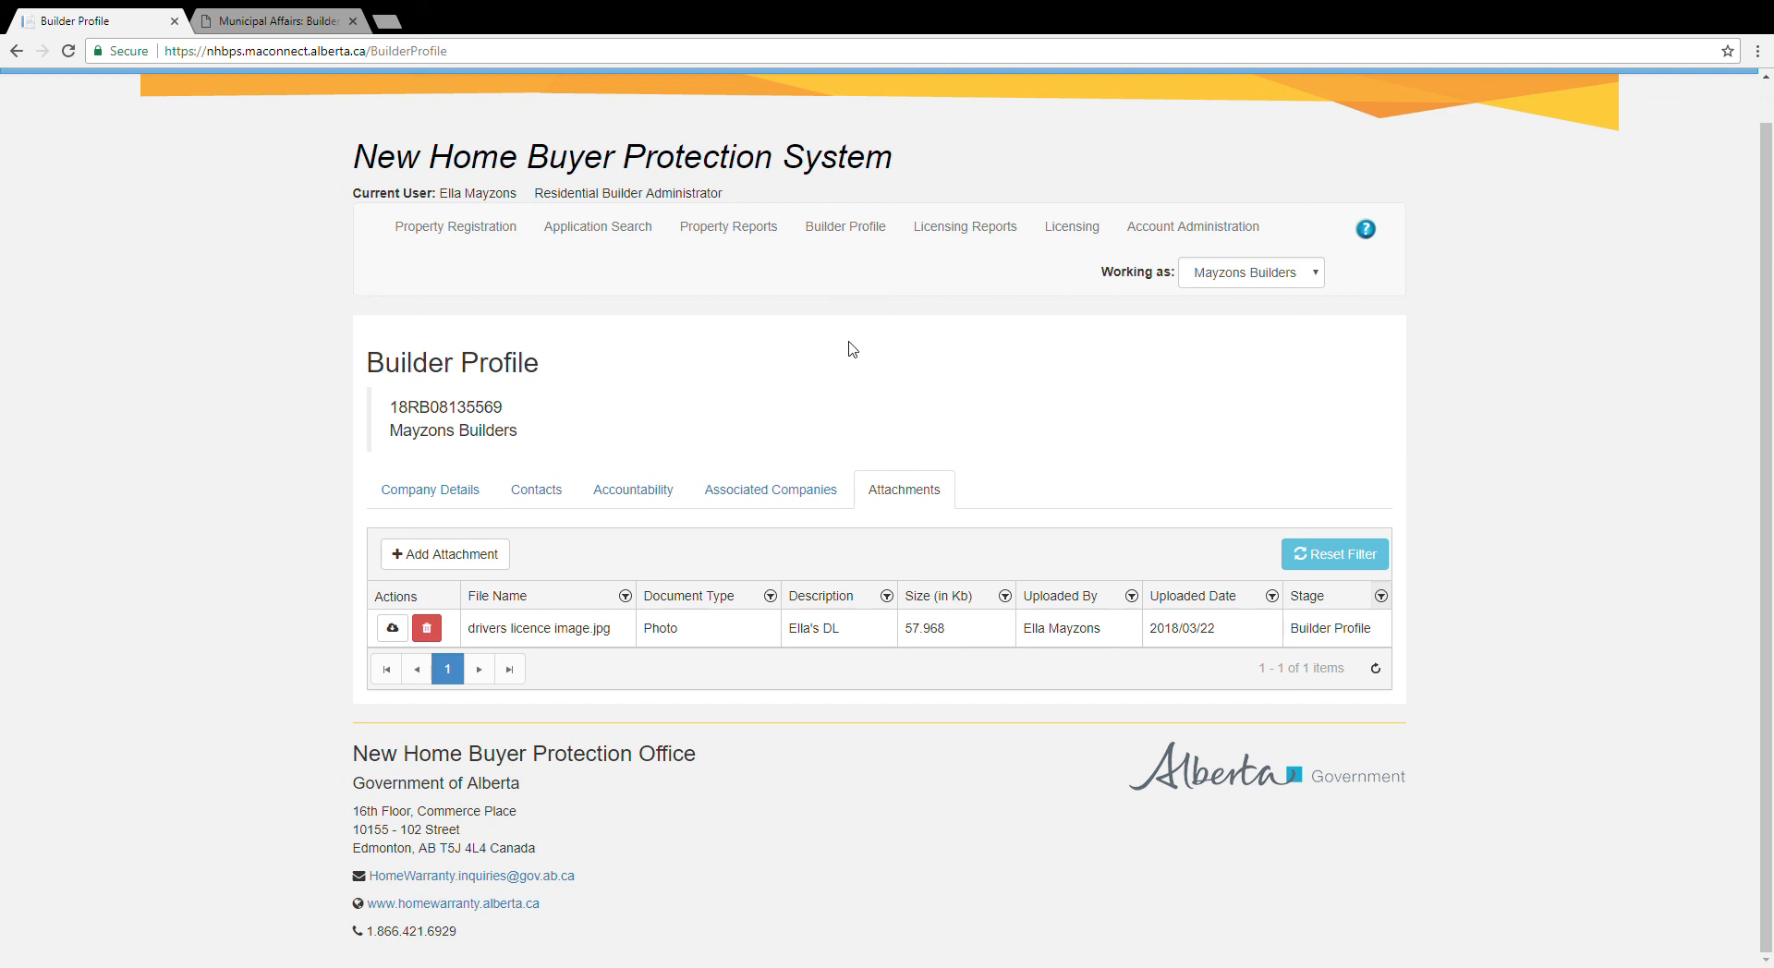
click(494, 562)
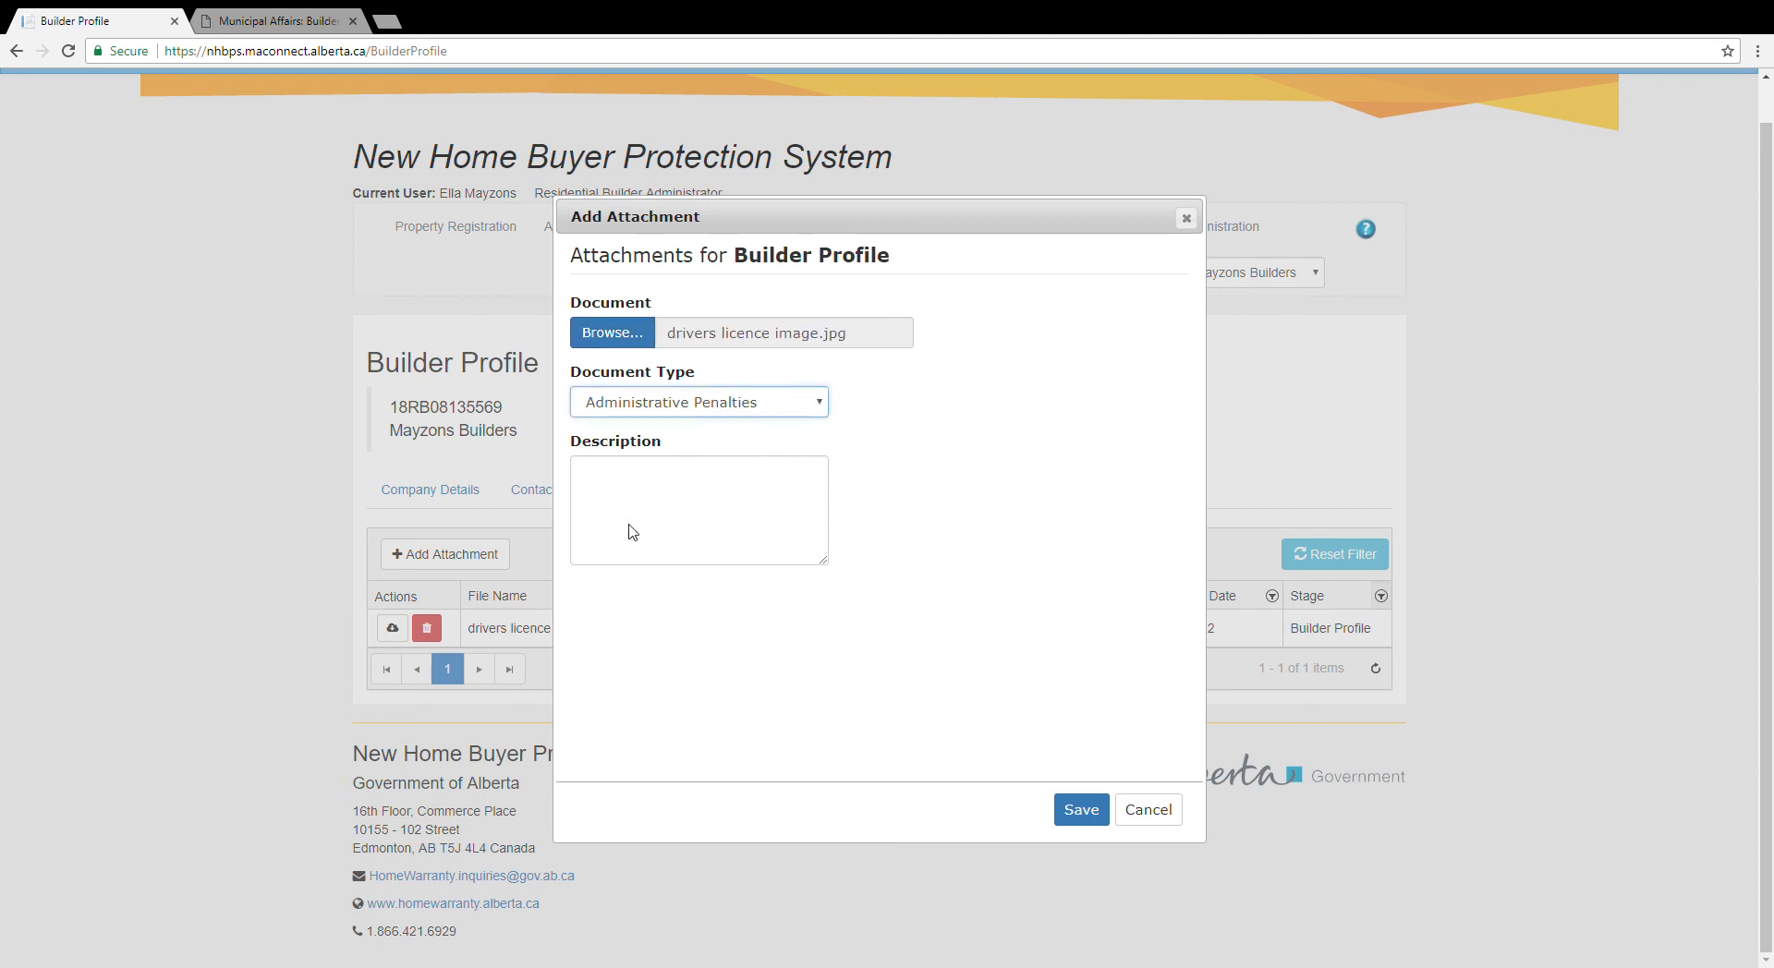
Step: Save the licence image as a Photo attachment described as the second contact's DL, then go to Licensing
click(599, 610)
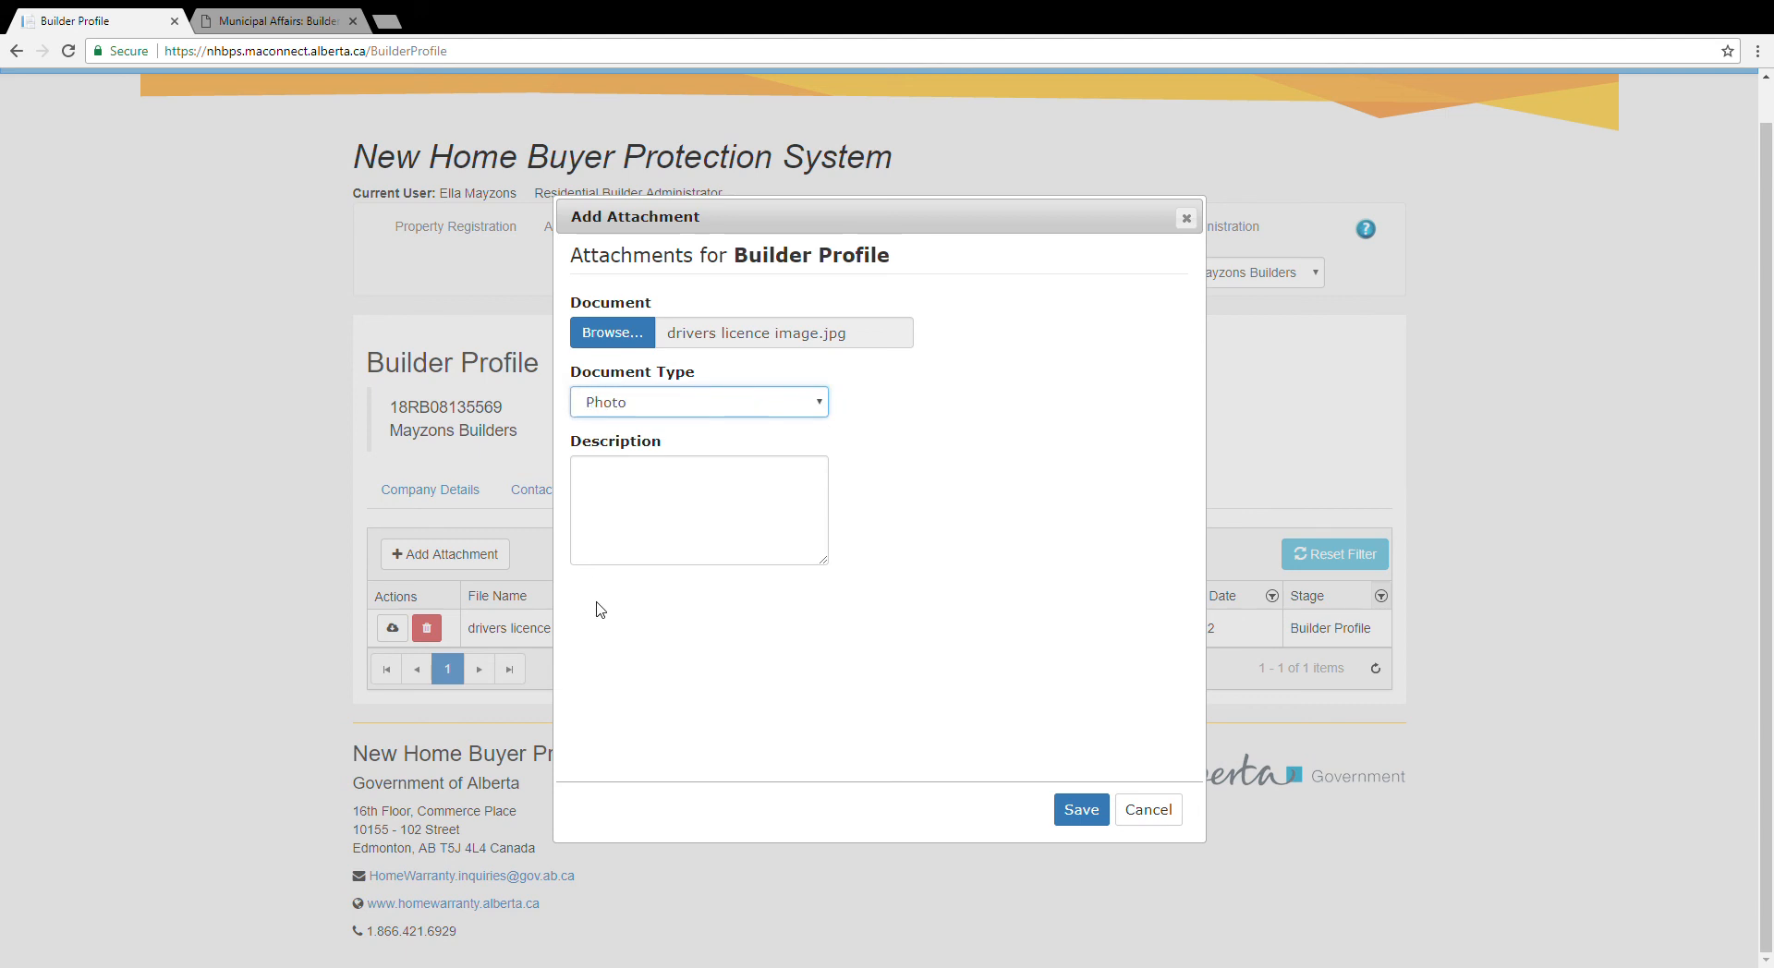
click(631, 483)
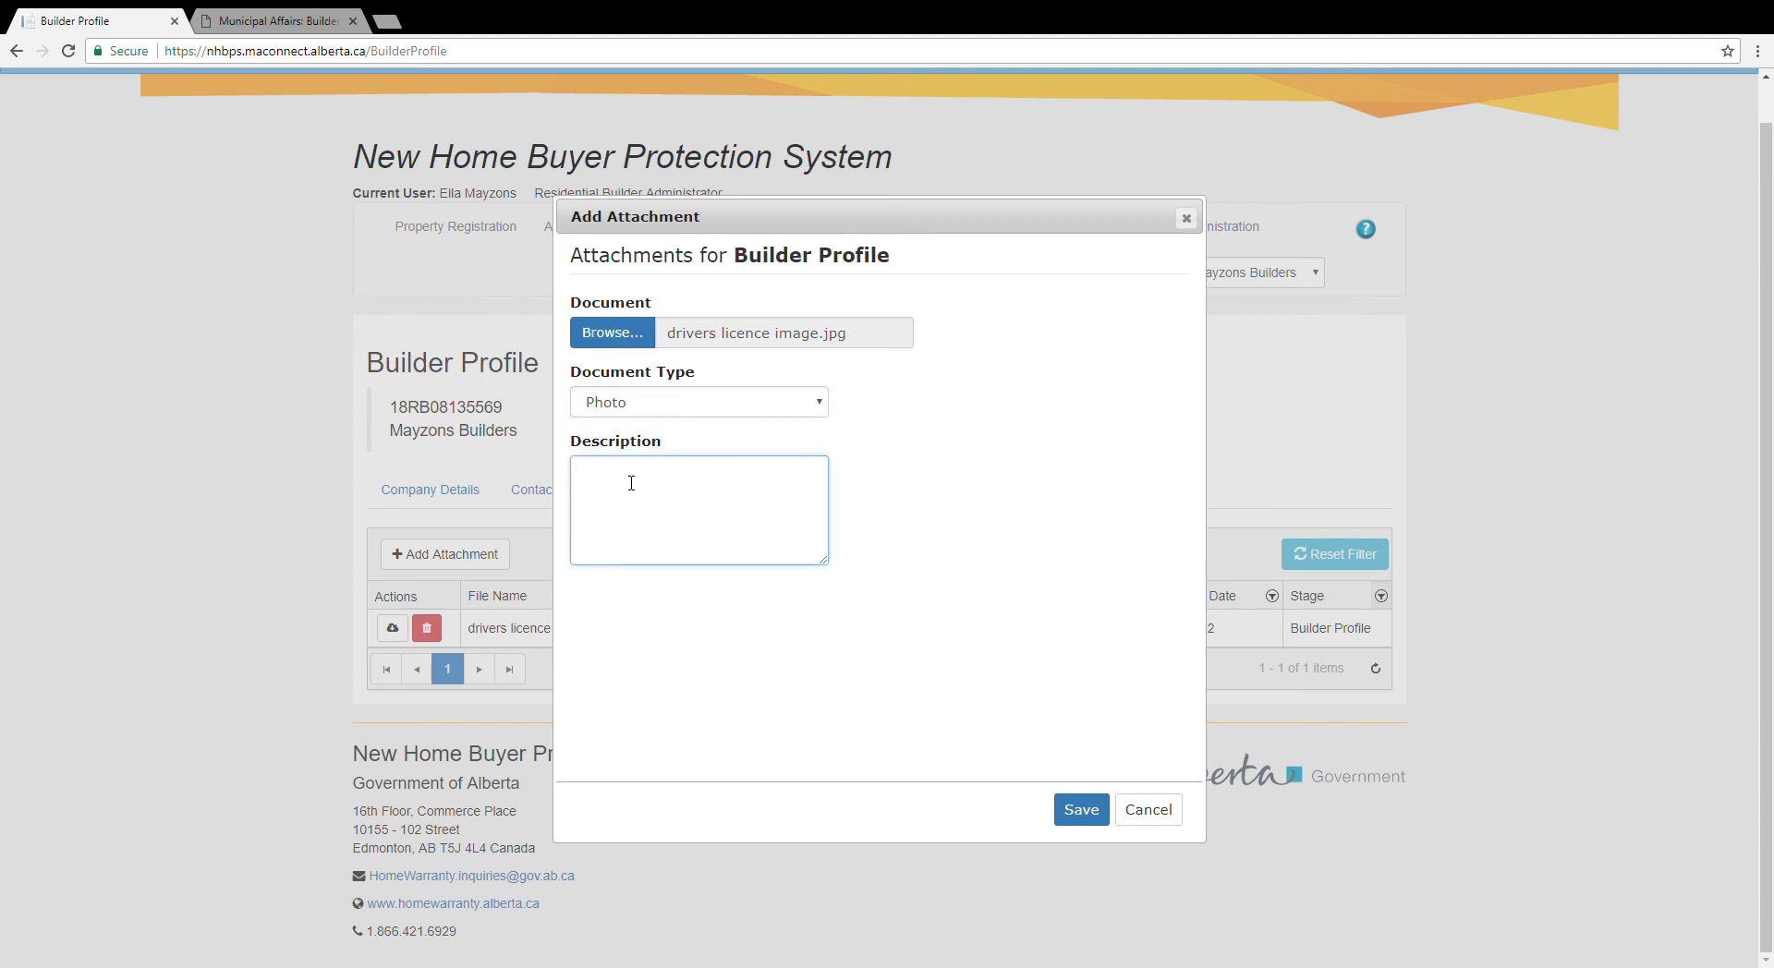
text(DL)
text(for Jogo)
key(BackSpace)
text(rgo)
click(1079, 811)
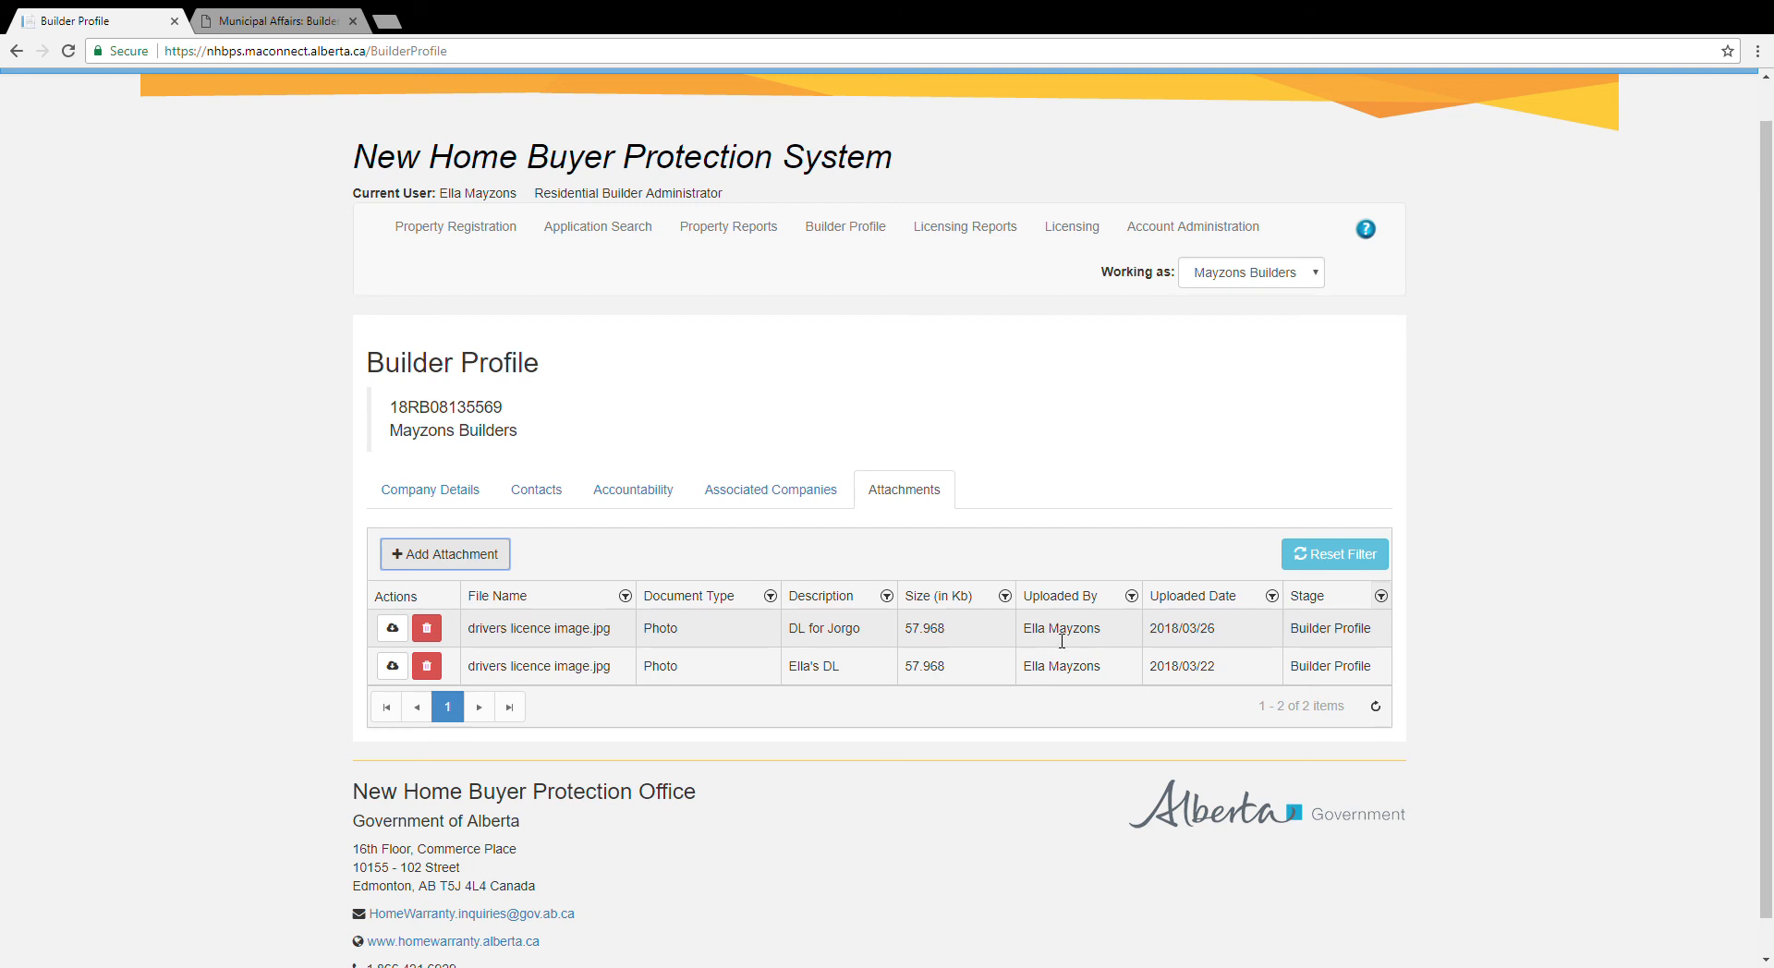
click(1098, 235)
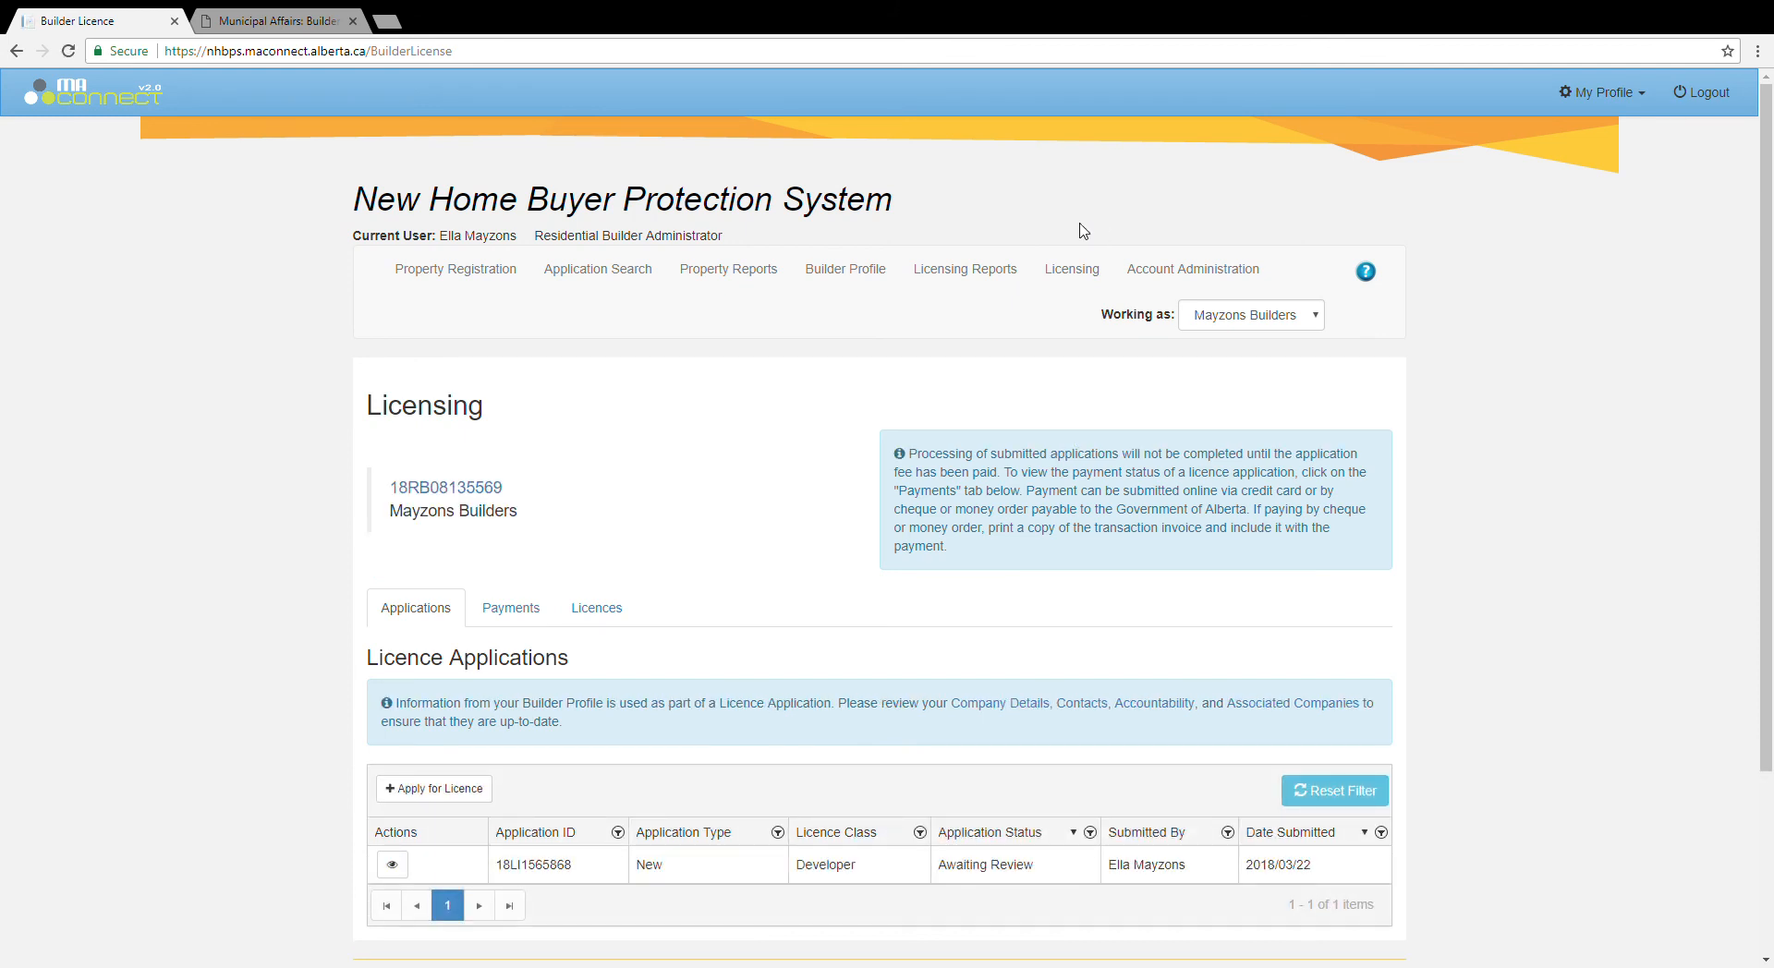
Step: Start a new draft Builder Licence Application with Apply for Licence
scroll(97, 619, down, 1)
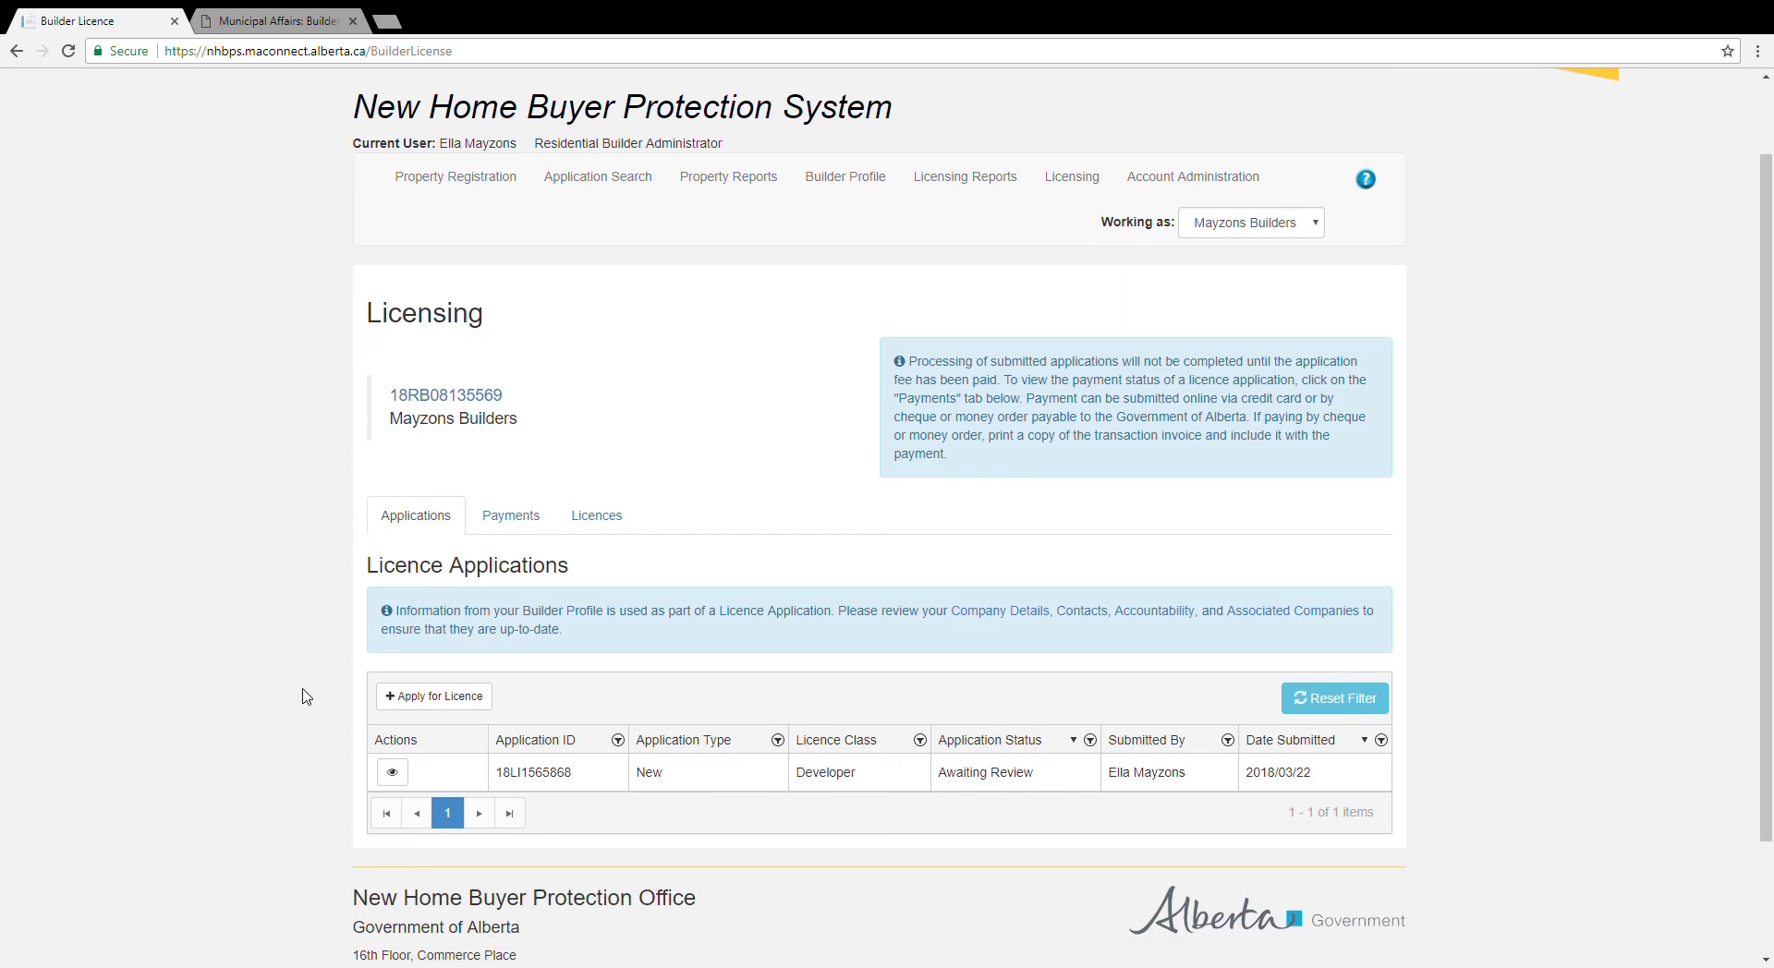
click(417, 700)
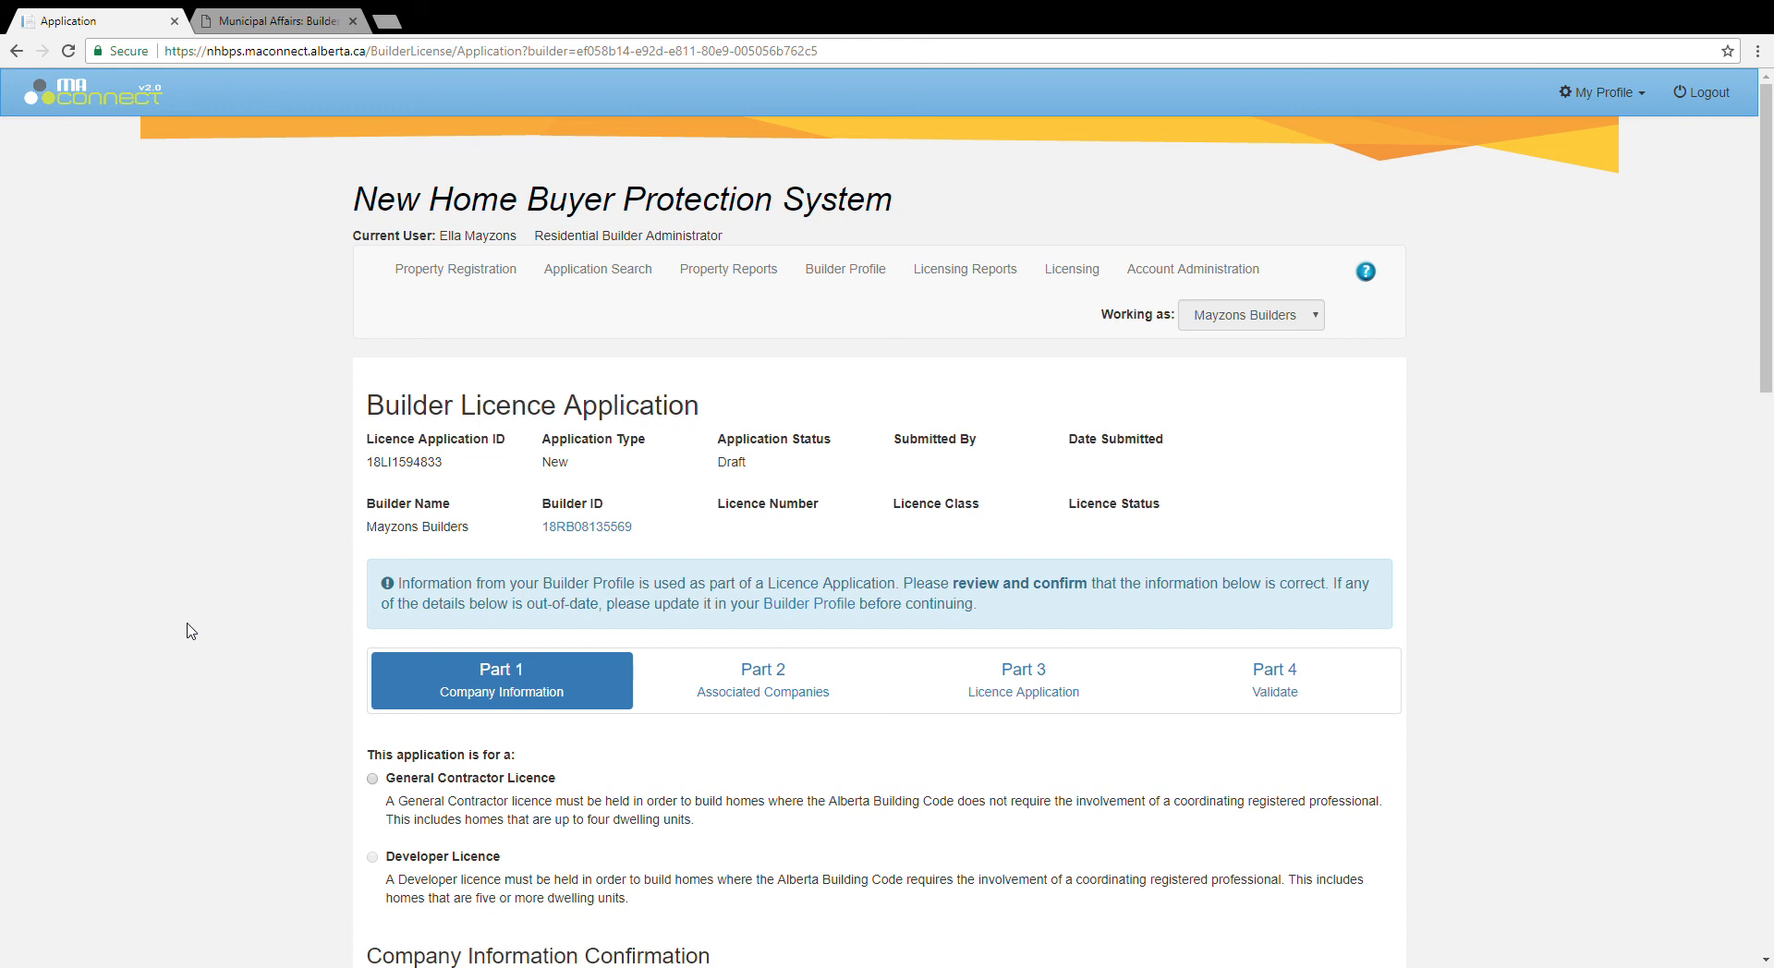
Step: Review Part 1 with General Contractor Licence and the company confirmation, then continue to Associated Companies
scroll(191, 631, down, 2)
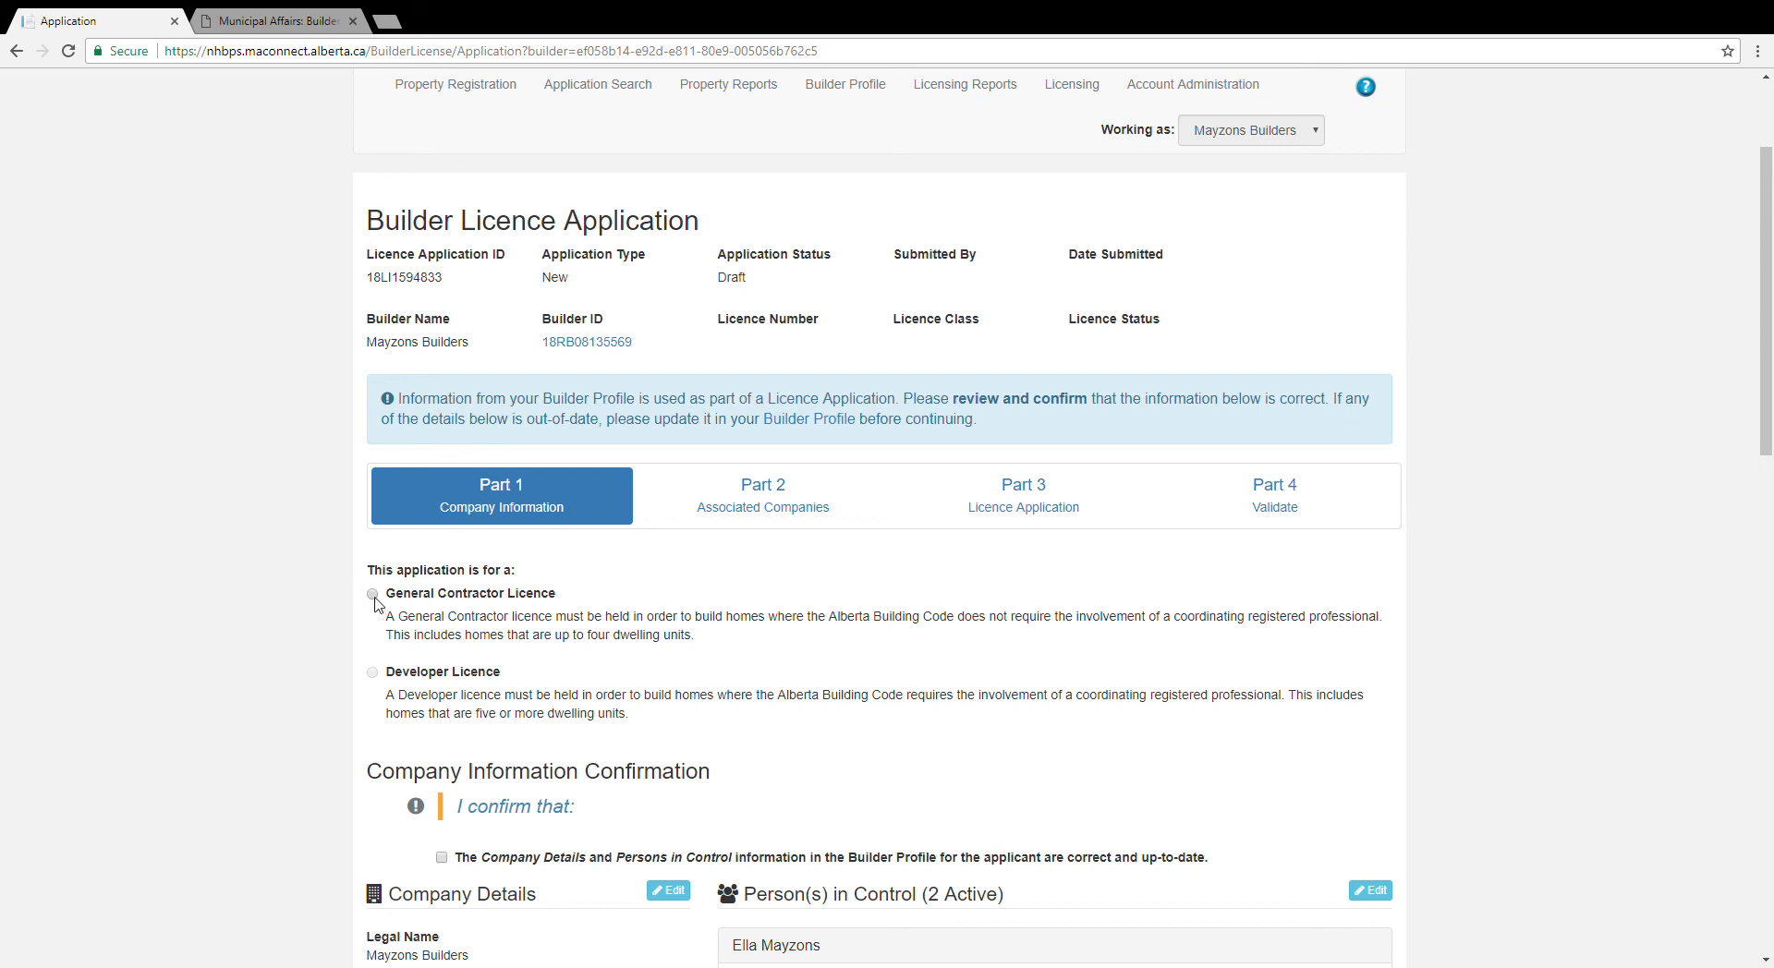
scroll(181, 701, down, 3)
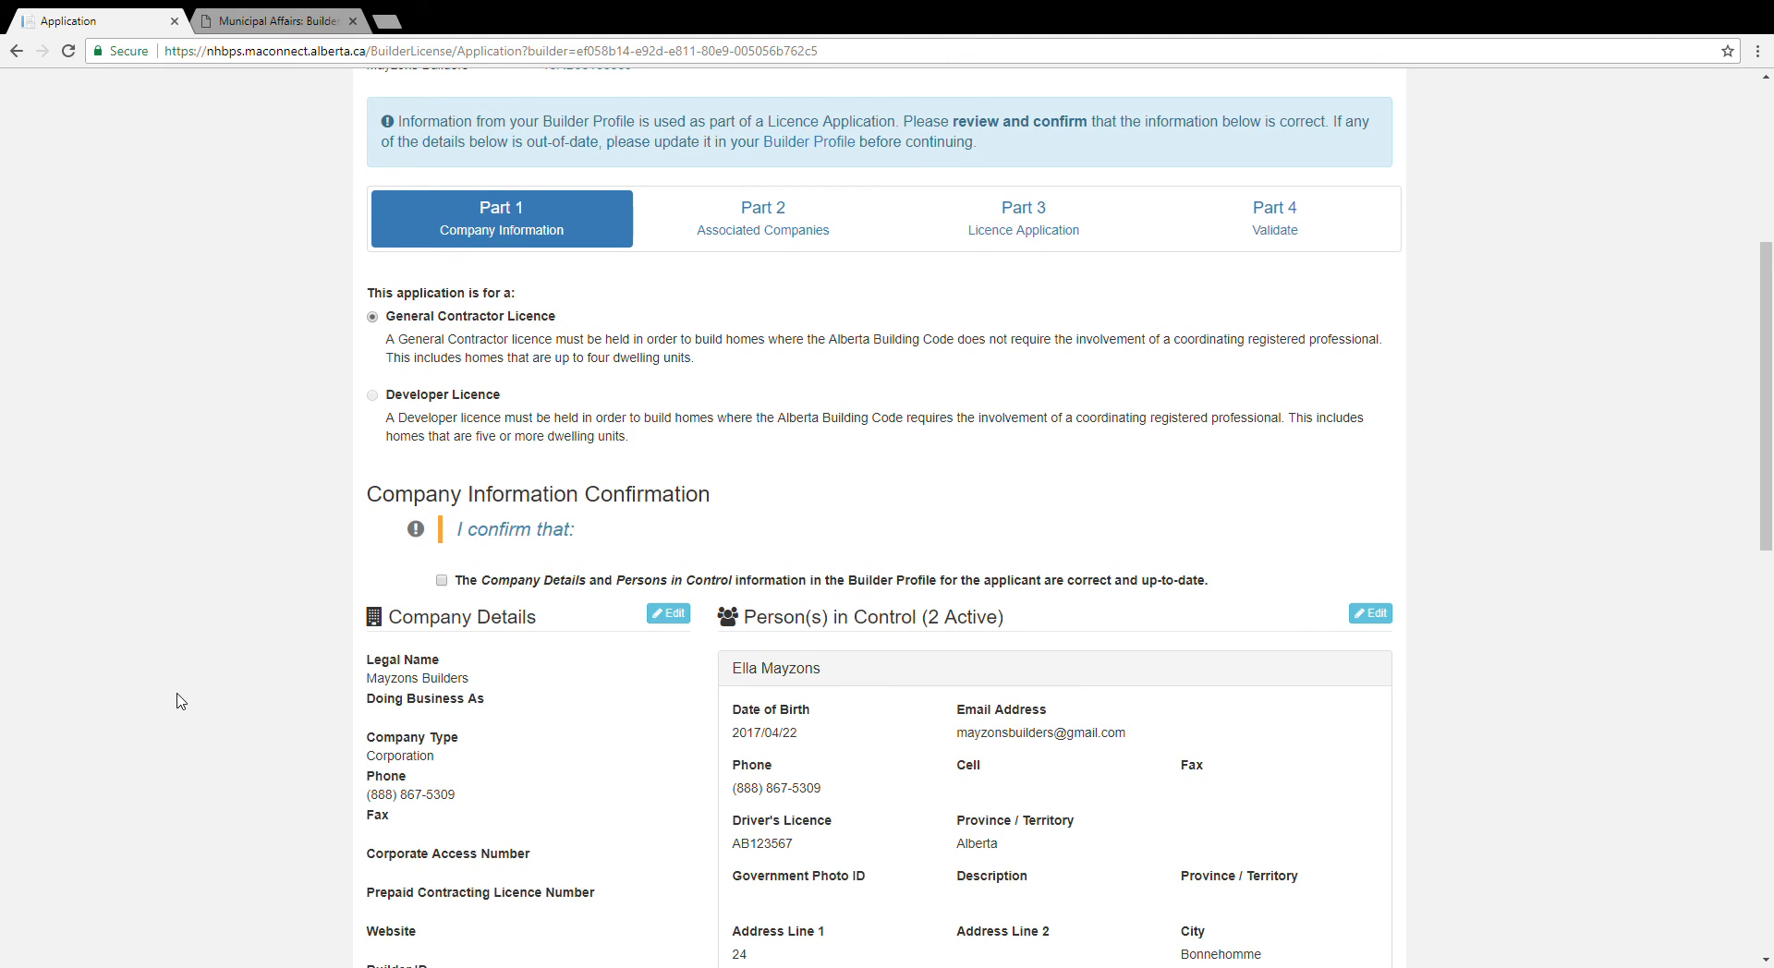
scroll(181, 701, down, 3)
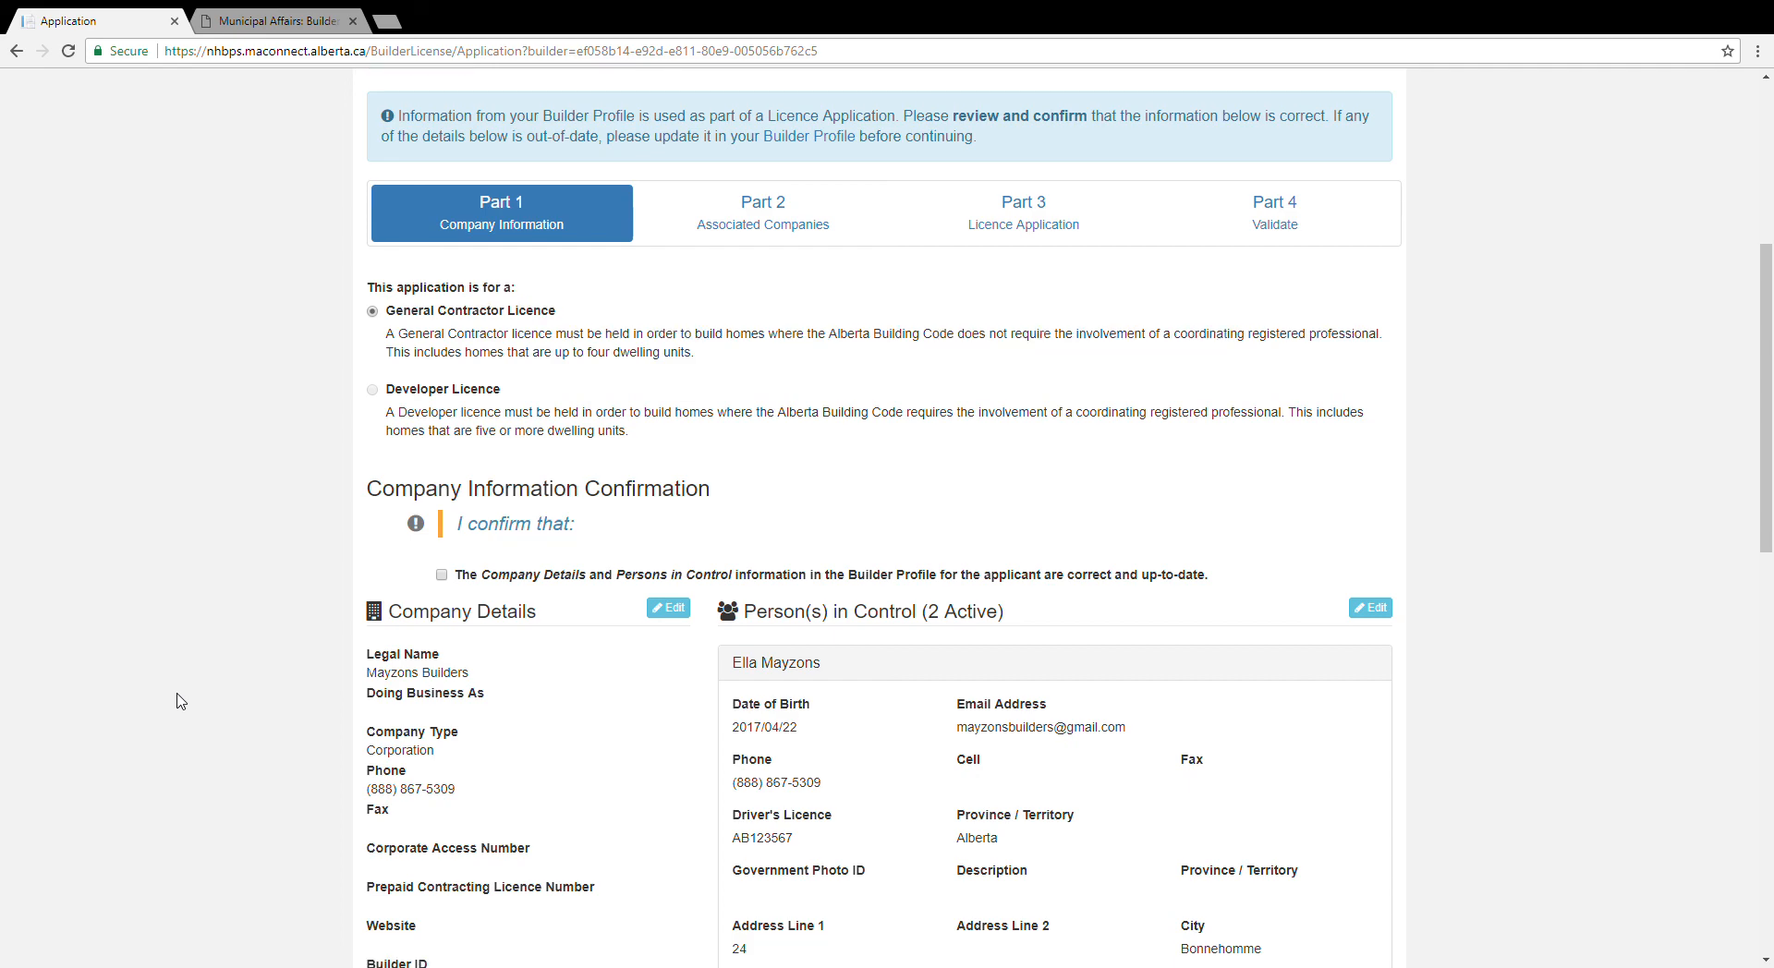
scroll(181, 701, down, 4)
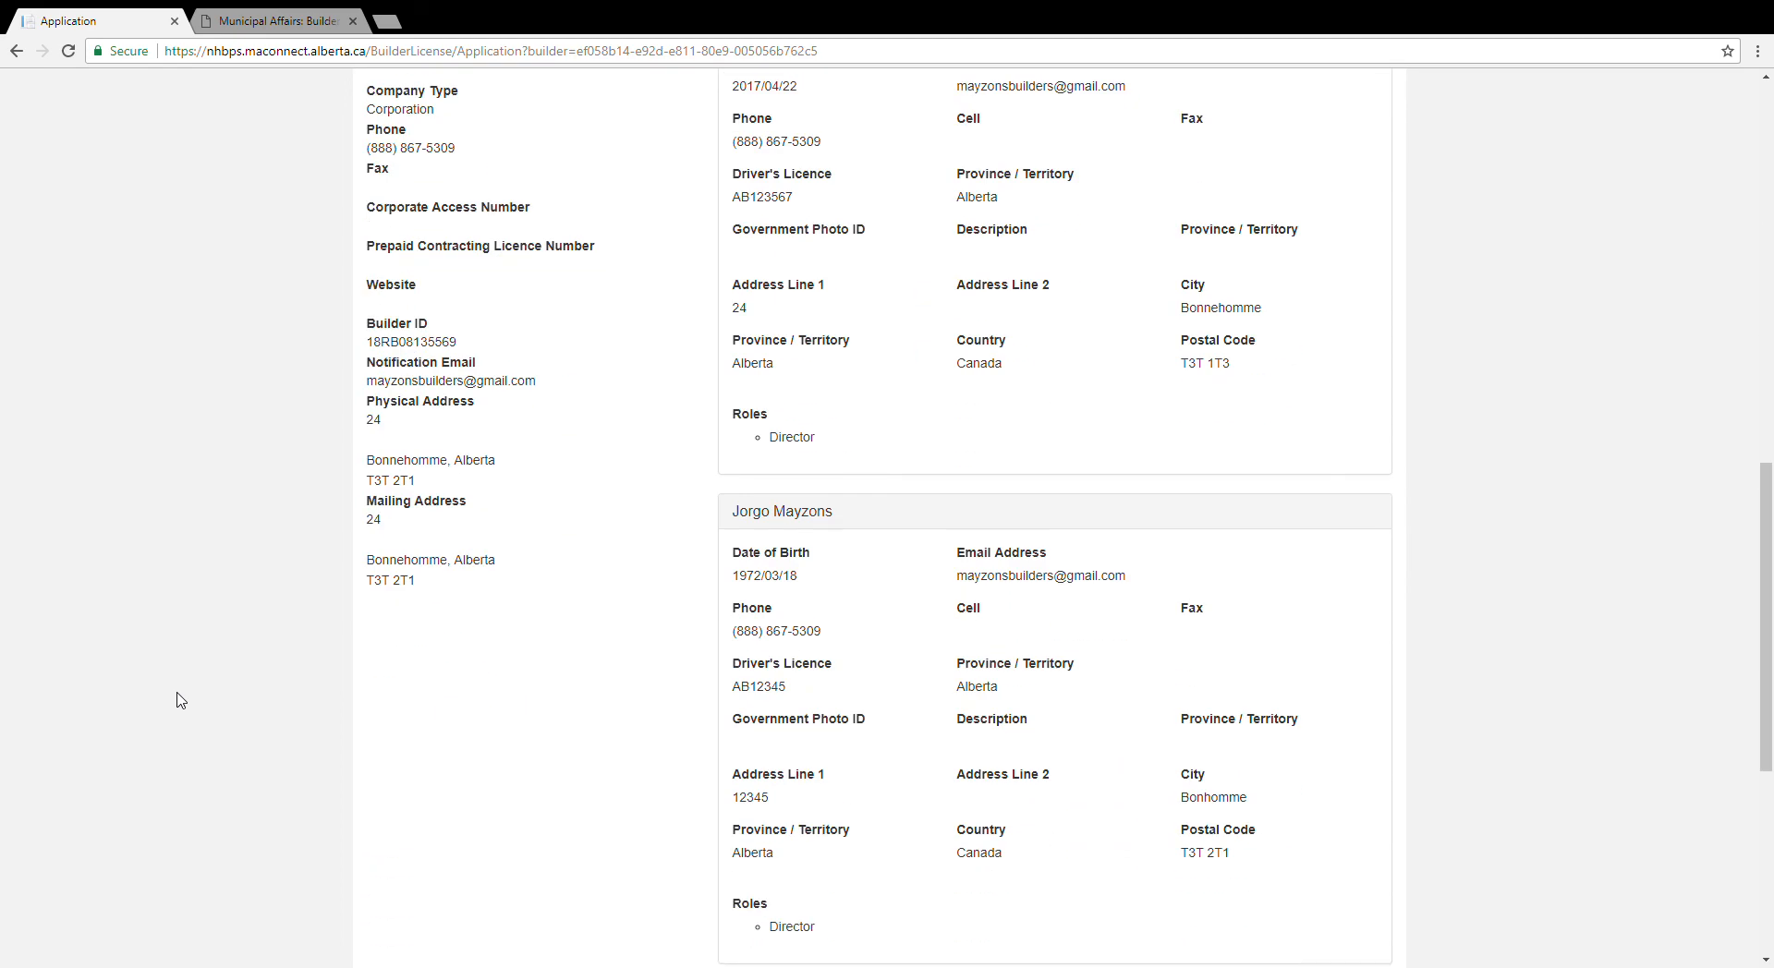
scroll(181, 701, down, 3)
scroll(182, 701, up, 10)
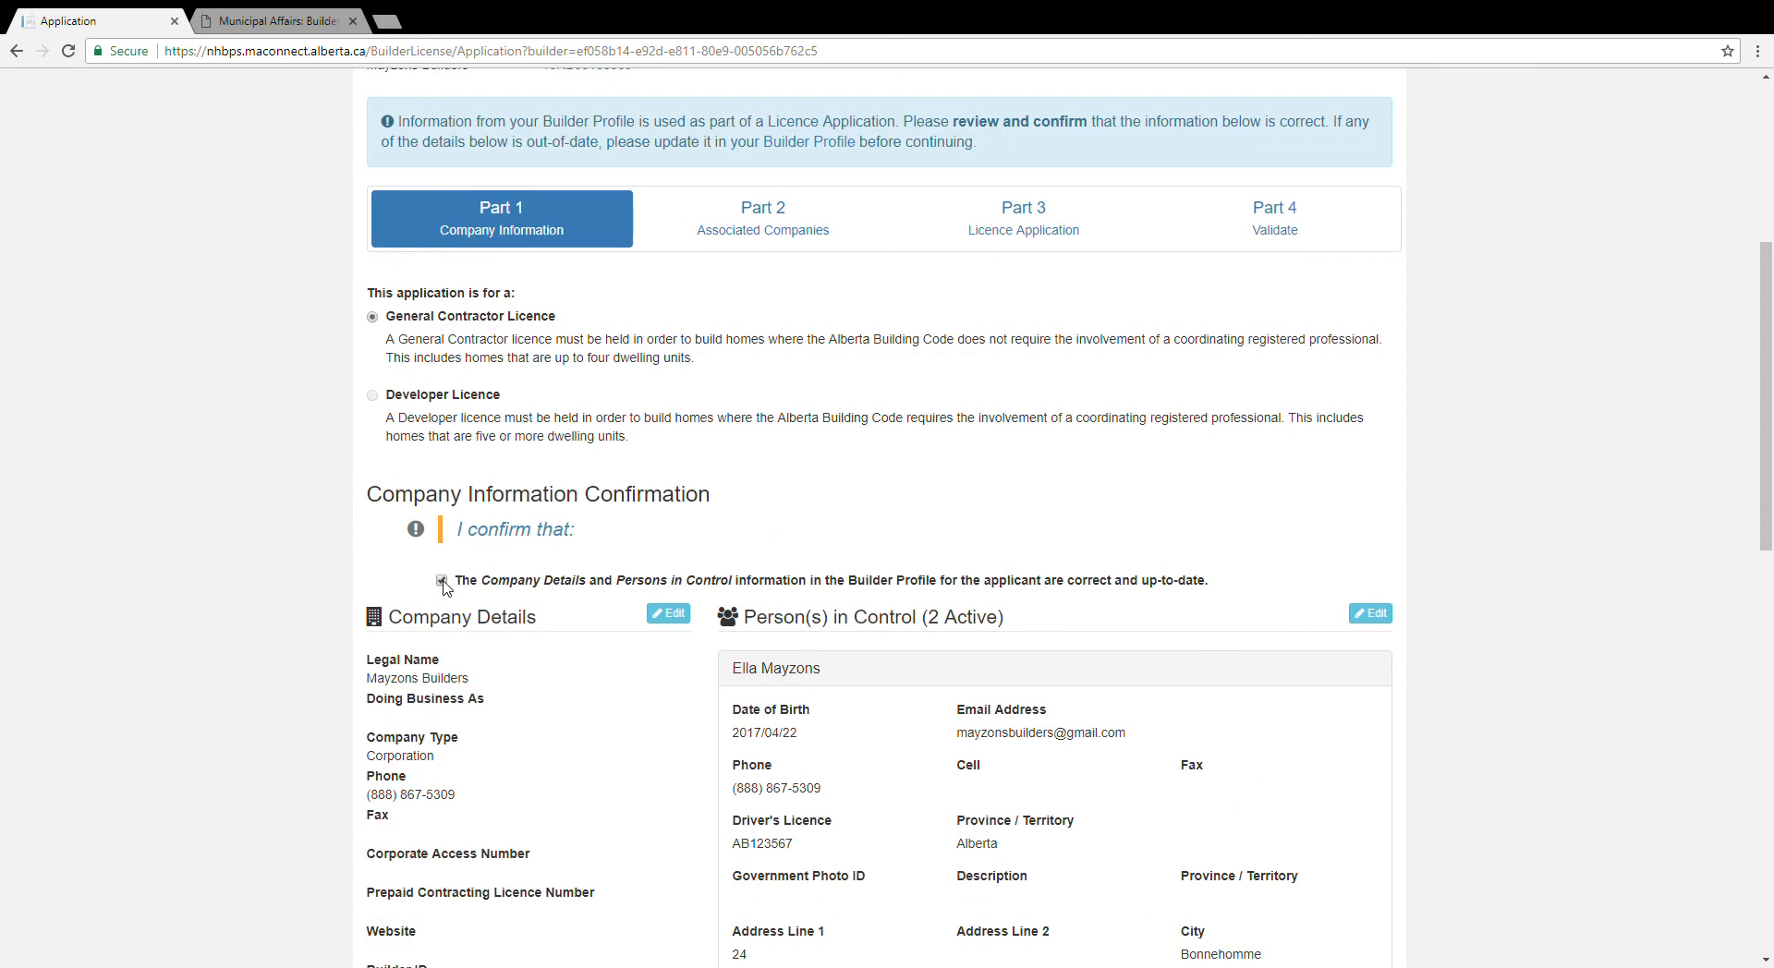
scroll(207, 757, down, 7)
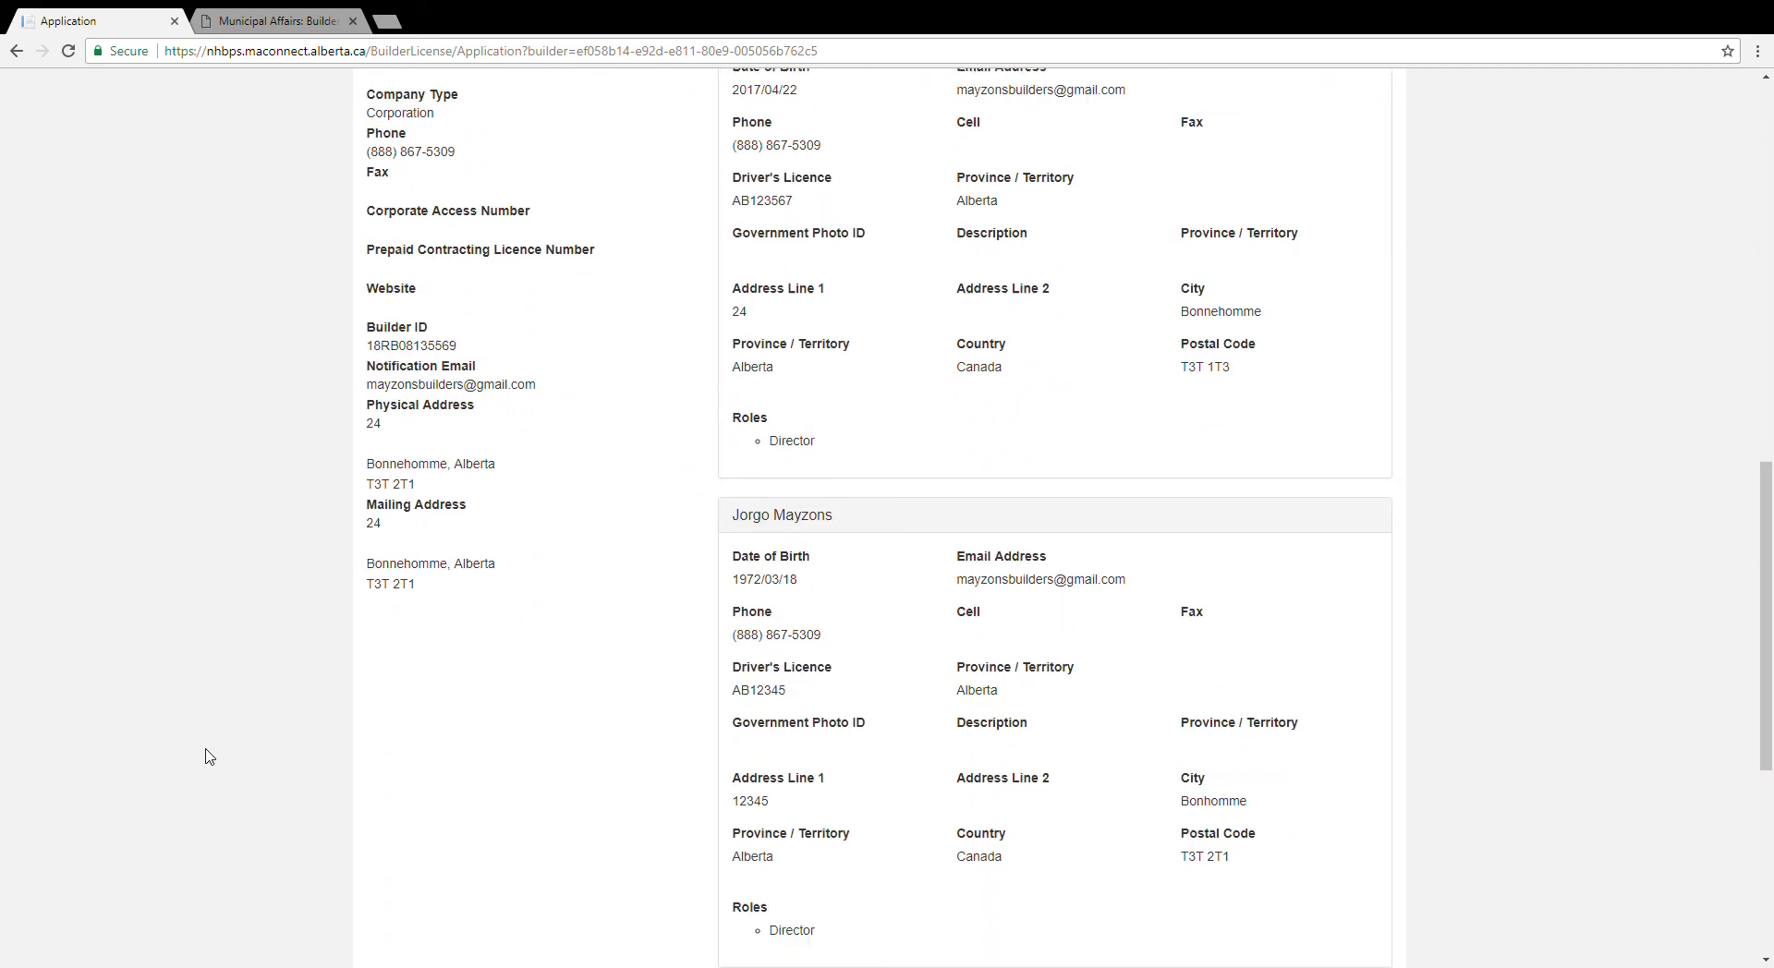
scroll(209, 756, down, 4)
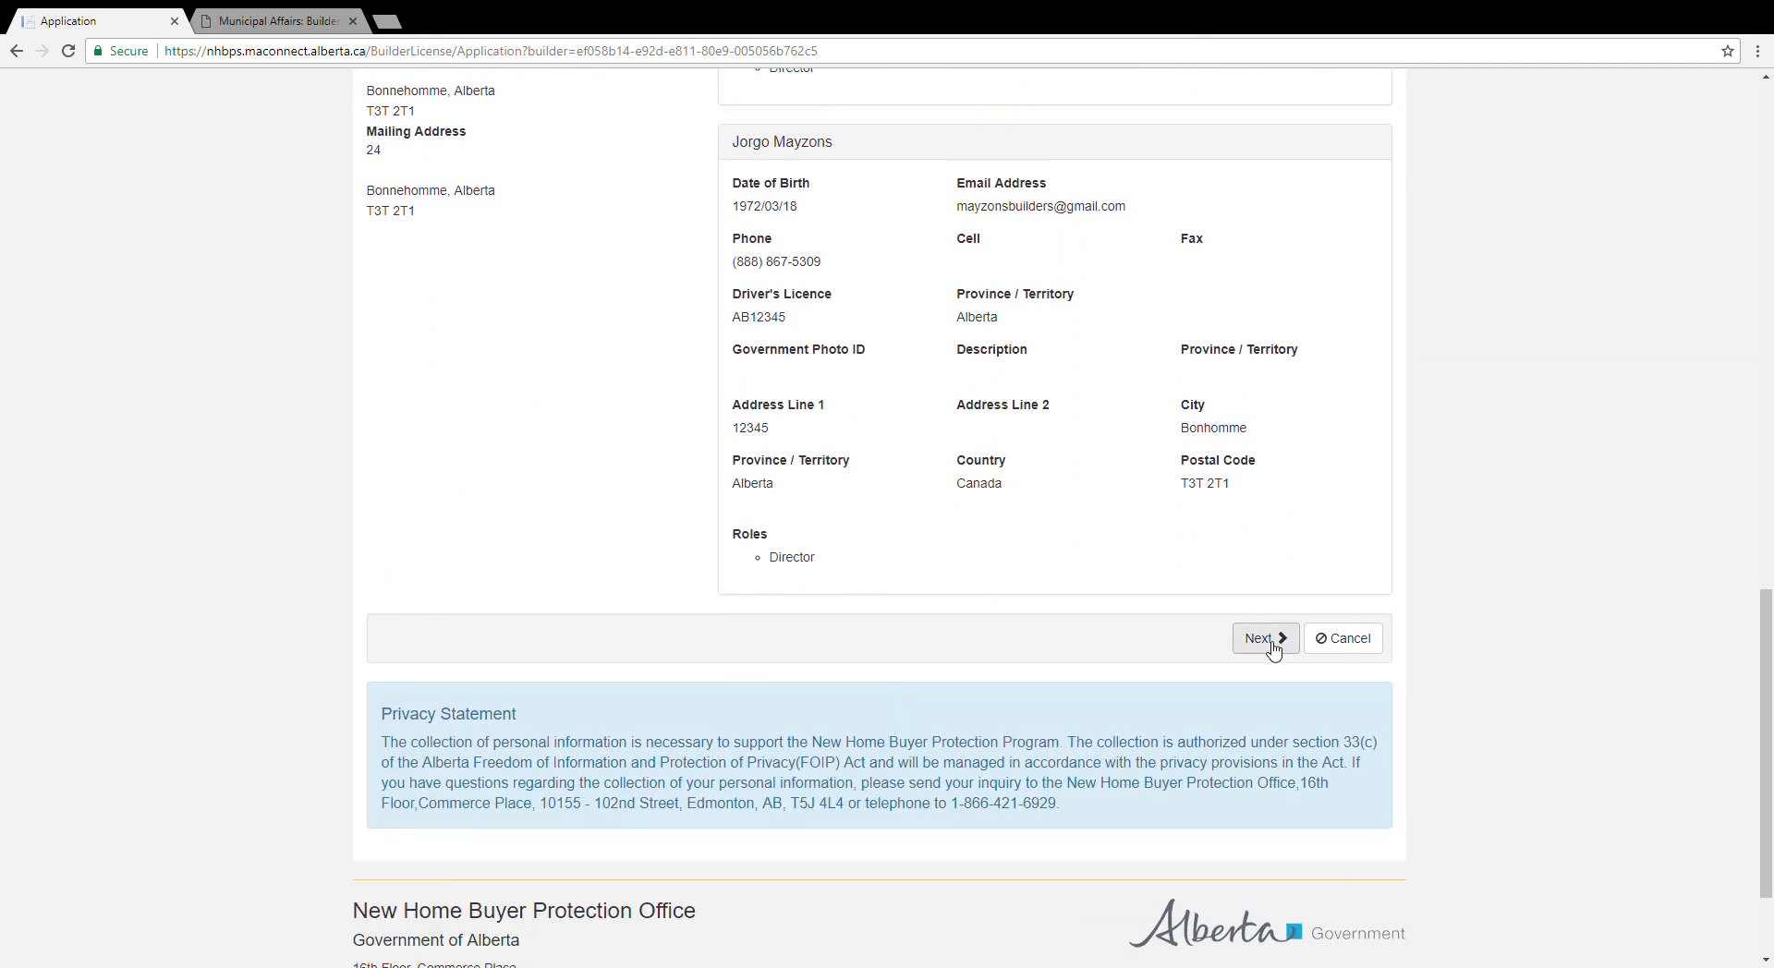
click(1262, 639)
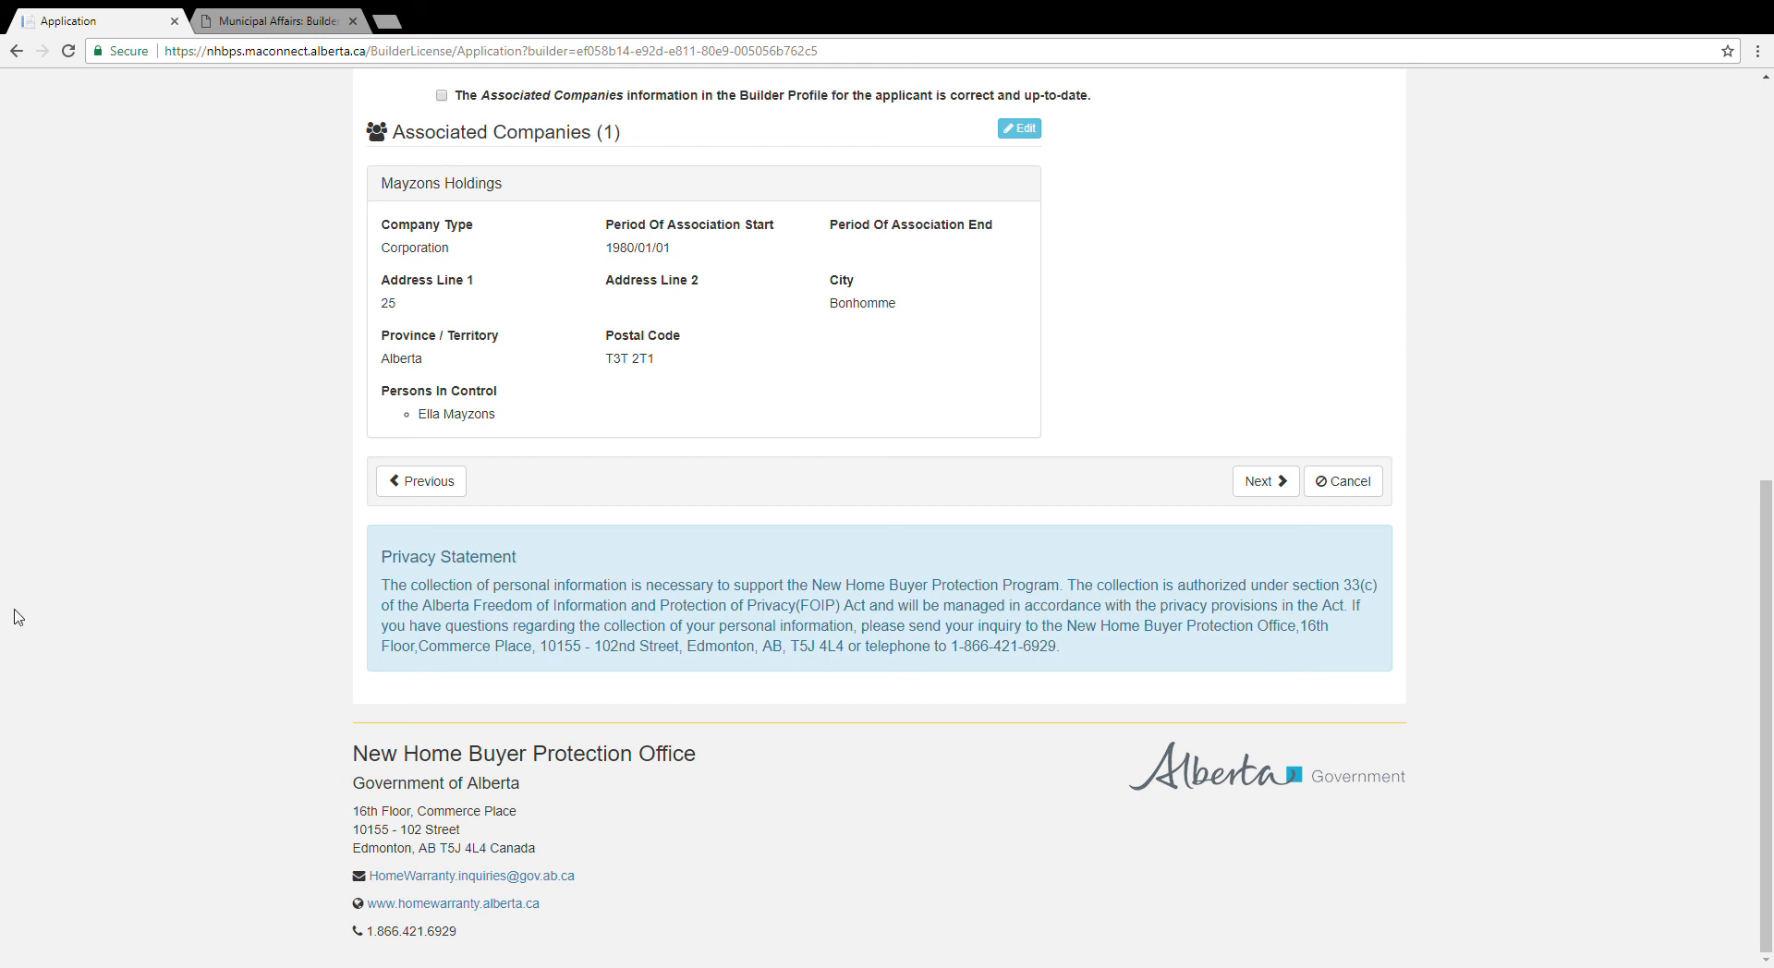
Step: Review the Associated Companies step and continue to the Part 3 Licence Application questions
scroll(19, 617, up, 2)
scroll(19, 617, up, 5)
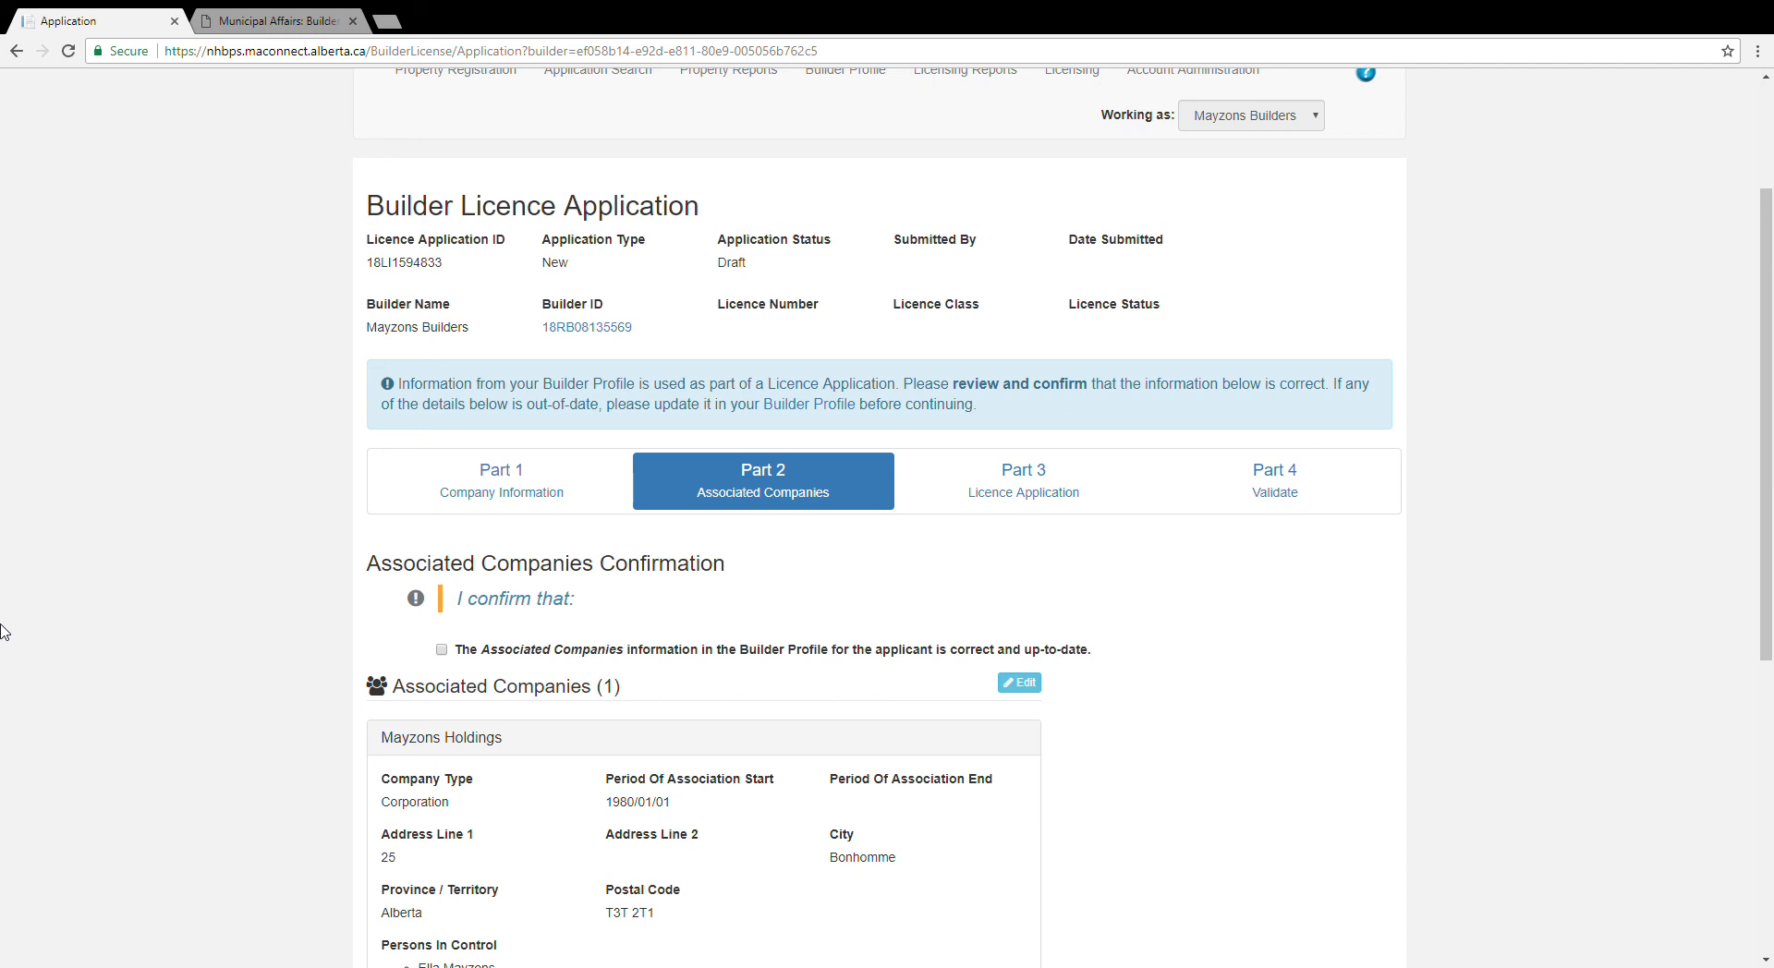
scroll(2, 633, down, 3)
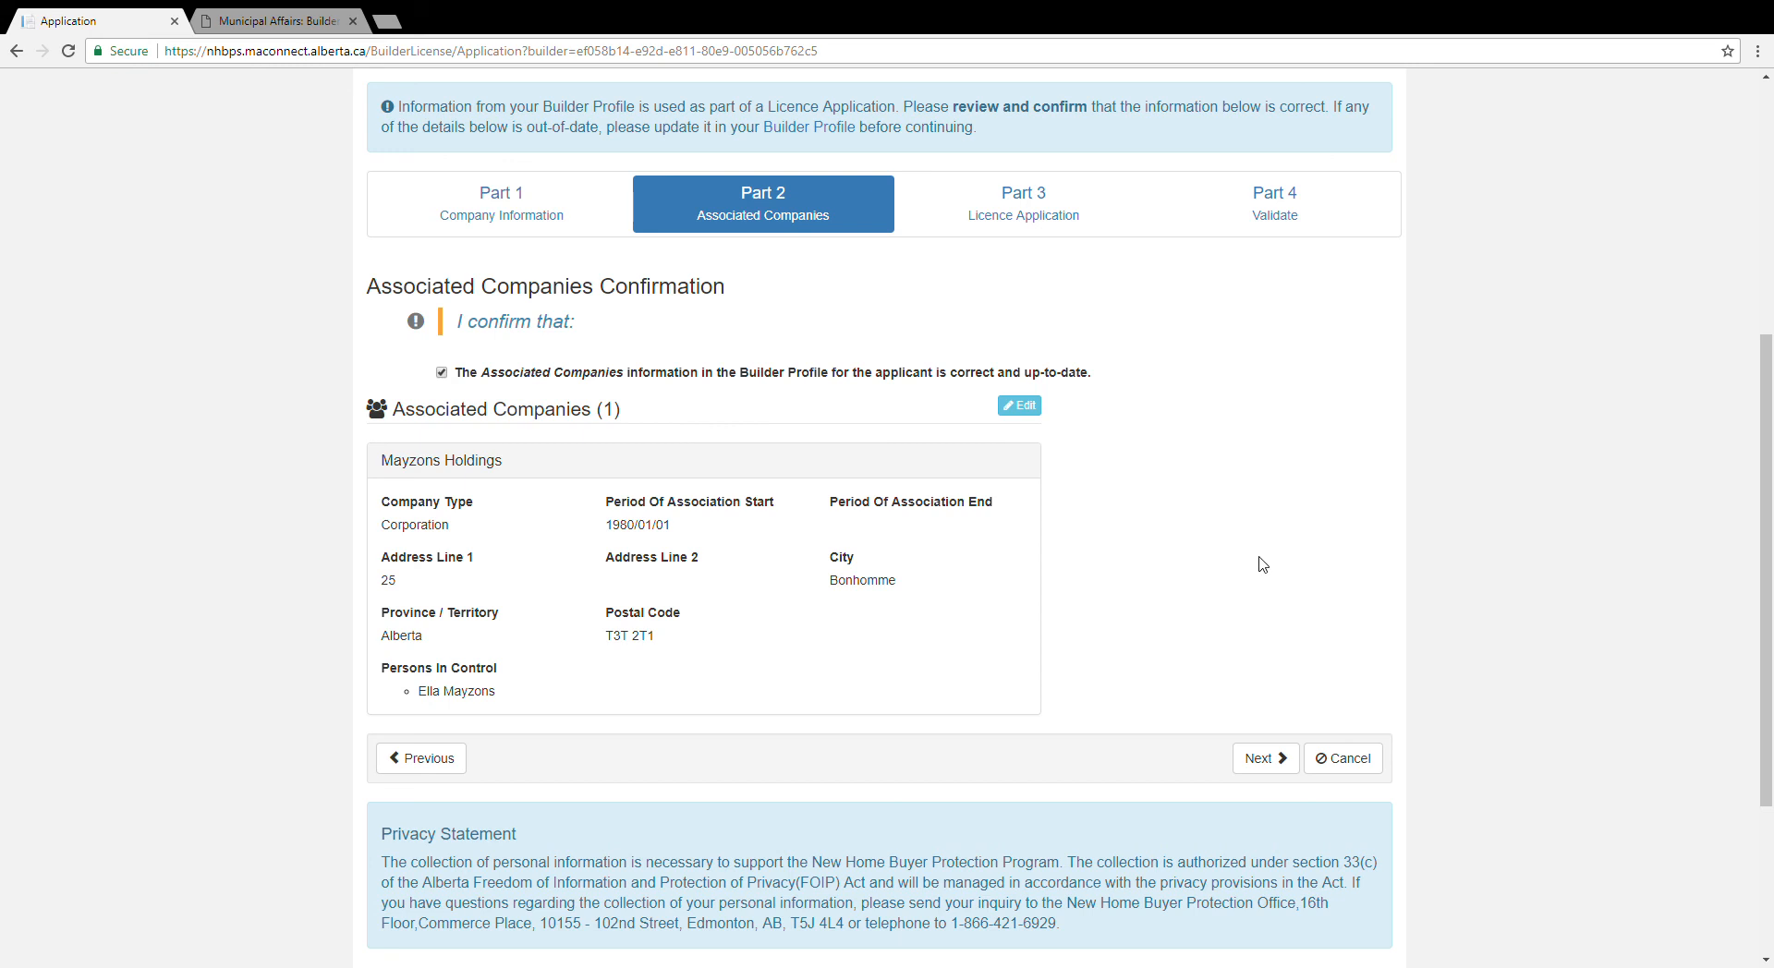
click(1265, 760)
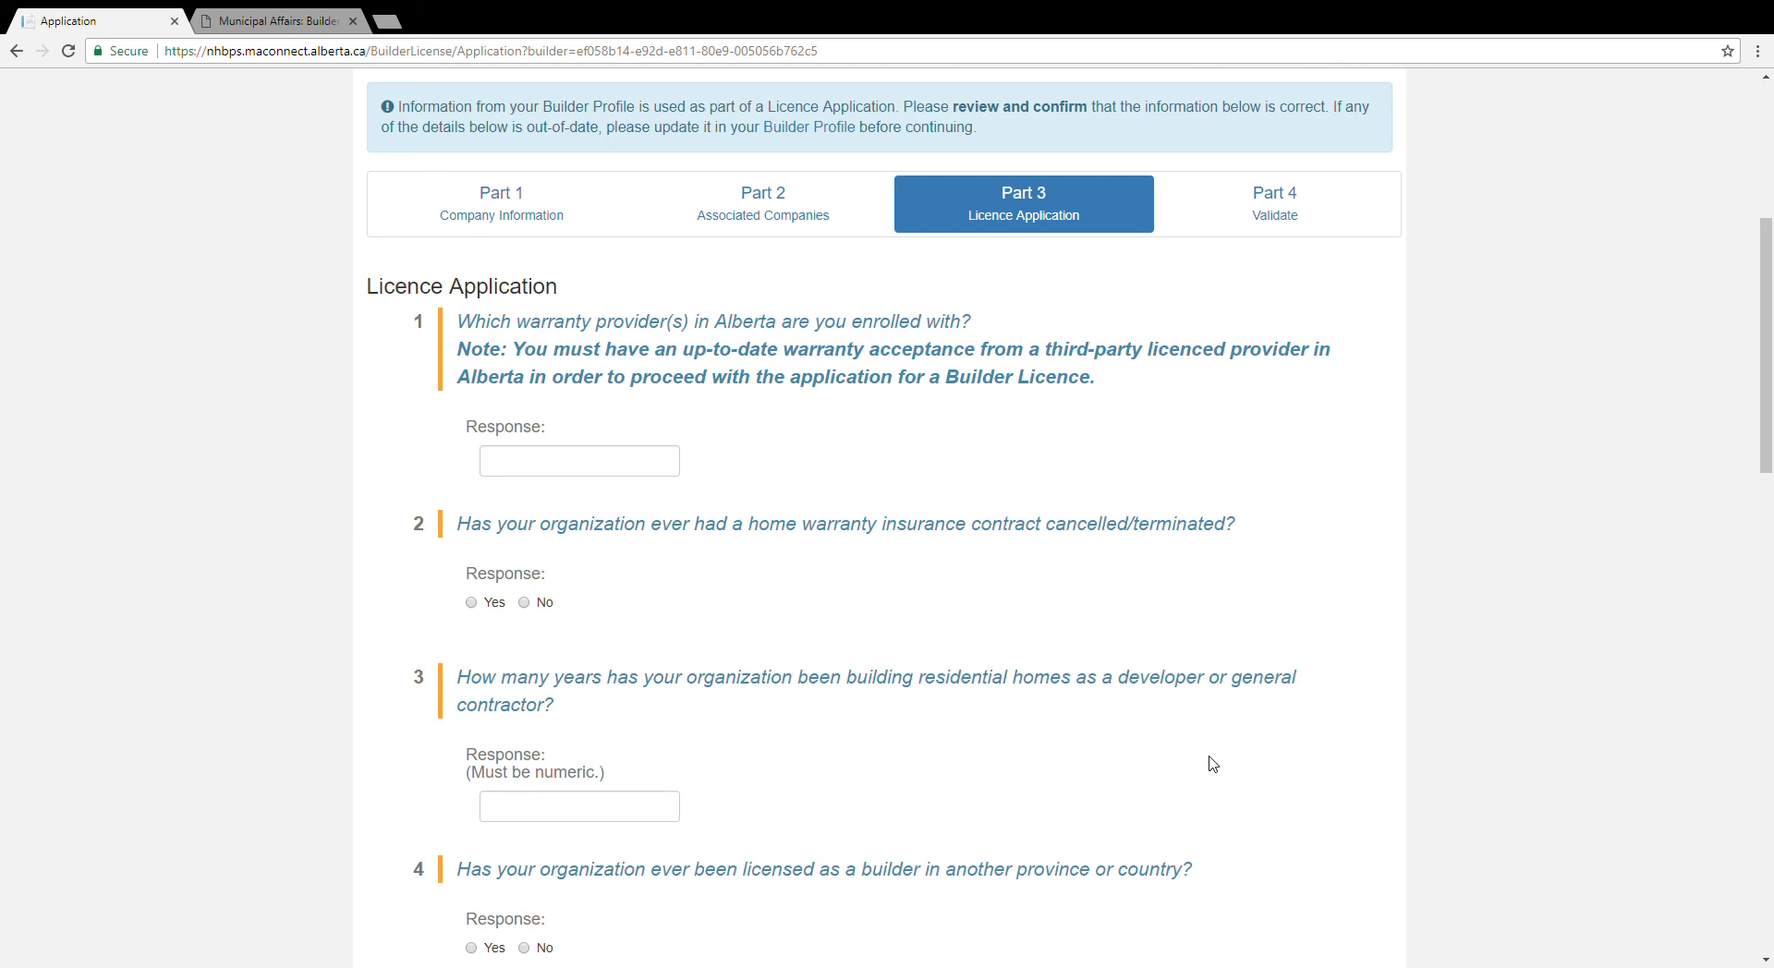
Step: Enter 'Wanranty Provider name' as warranty provider, answer No to question 2, and enter 3 years building homes
scroll(1213, 763, down, 1)
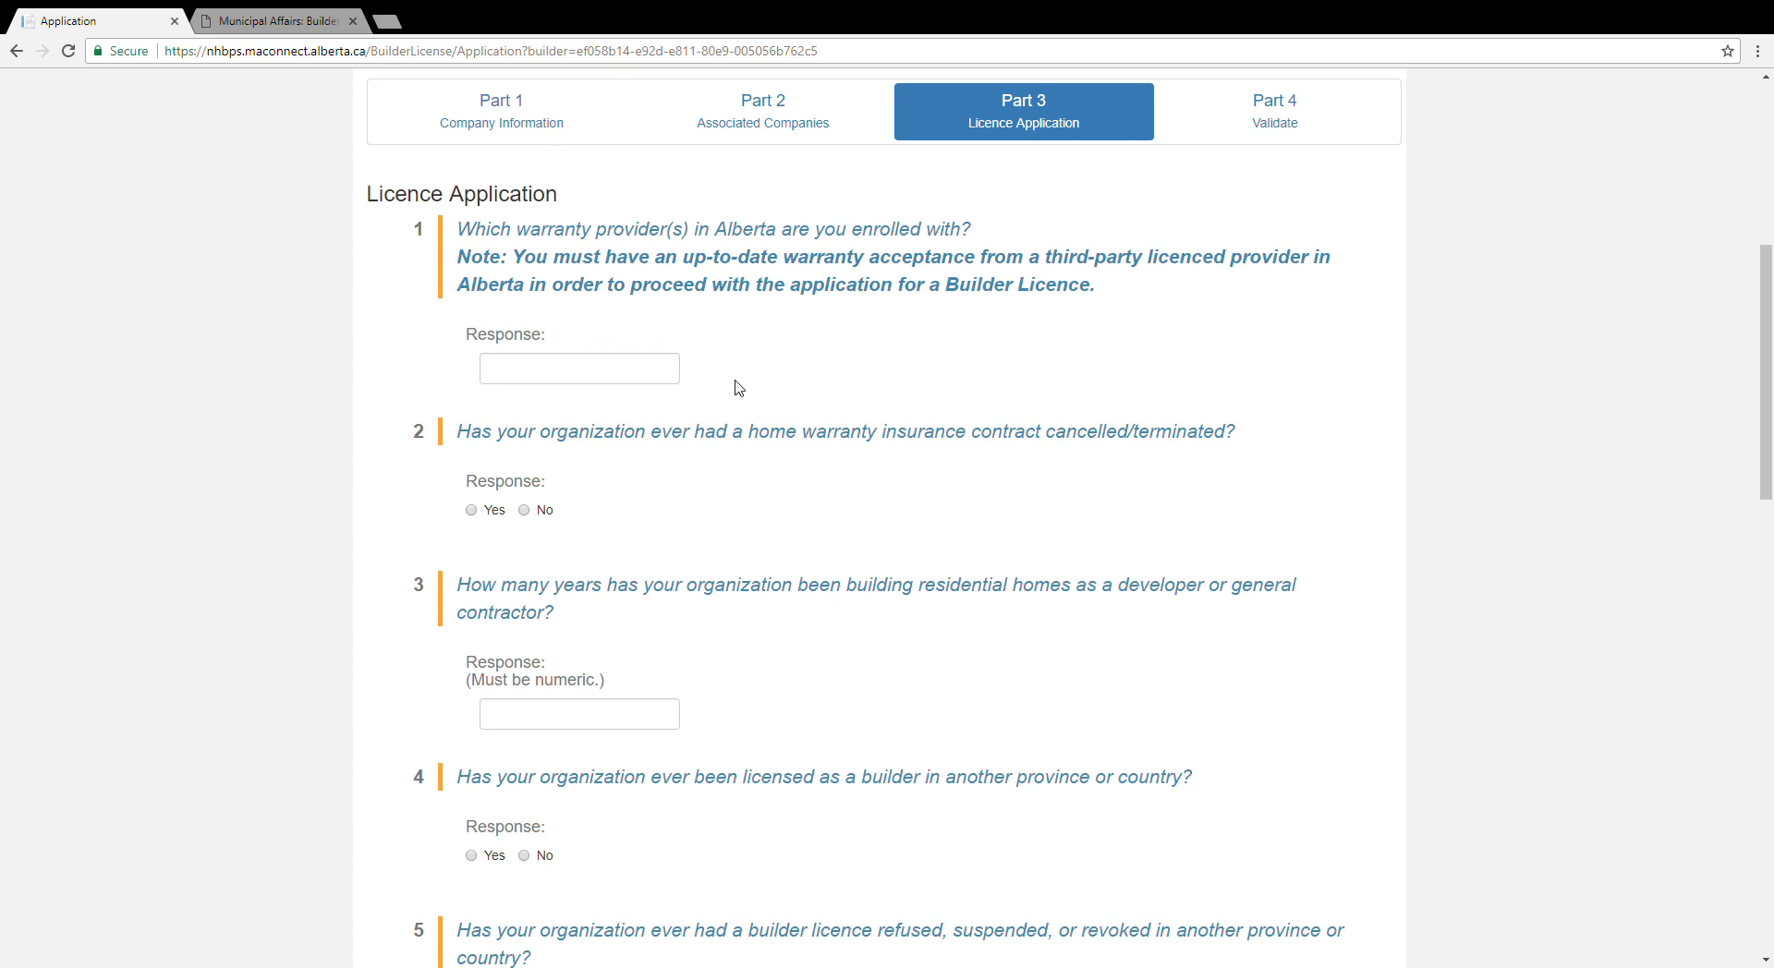
click(615, 381)
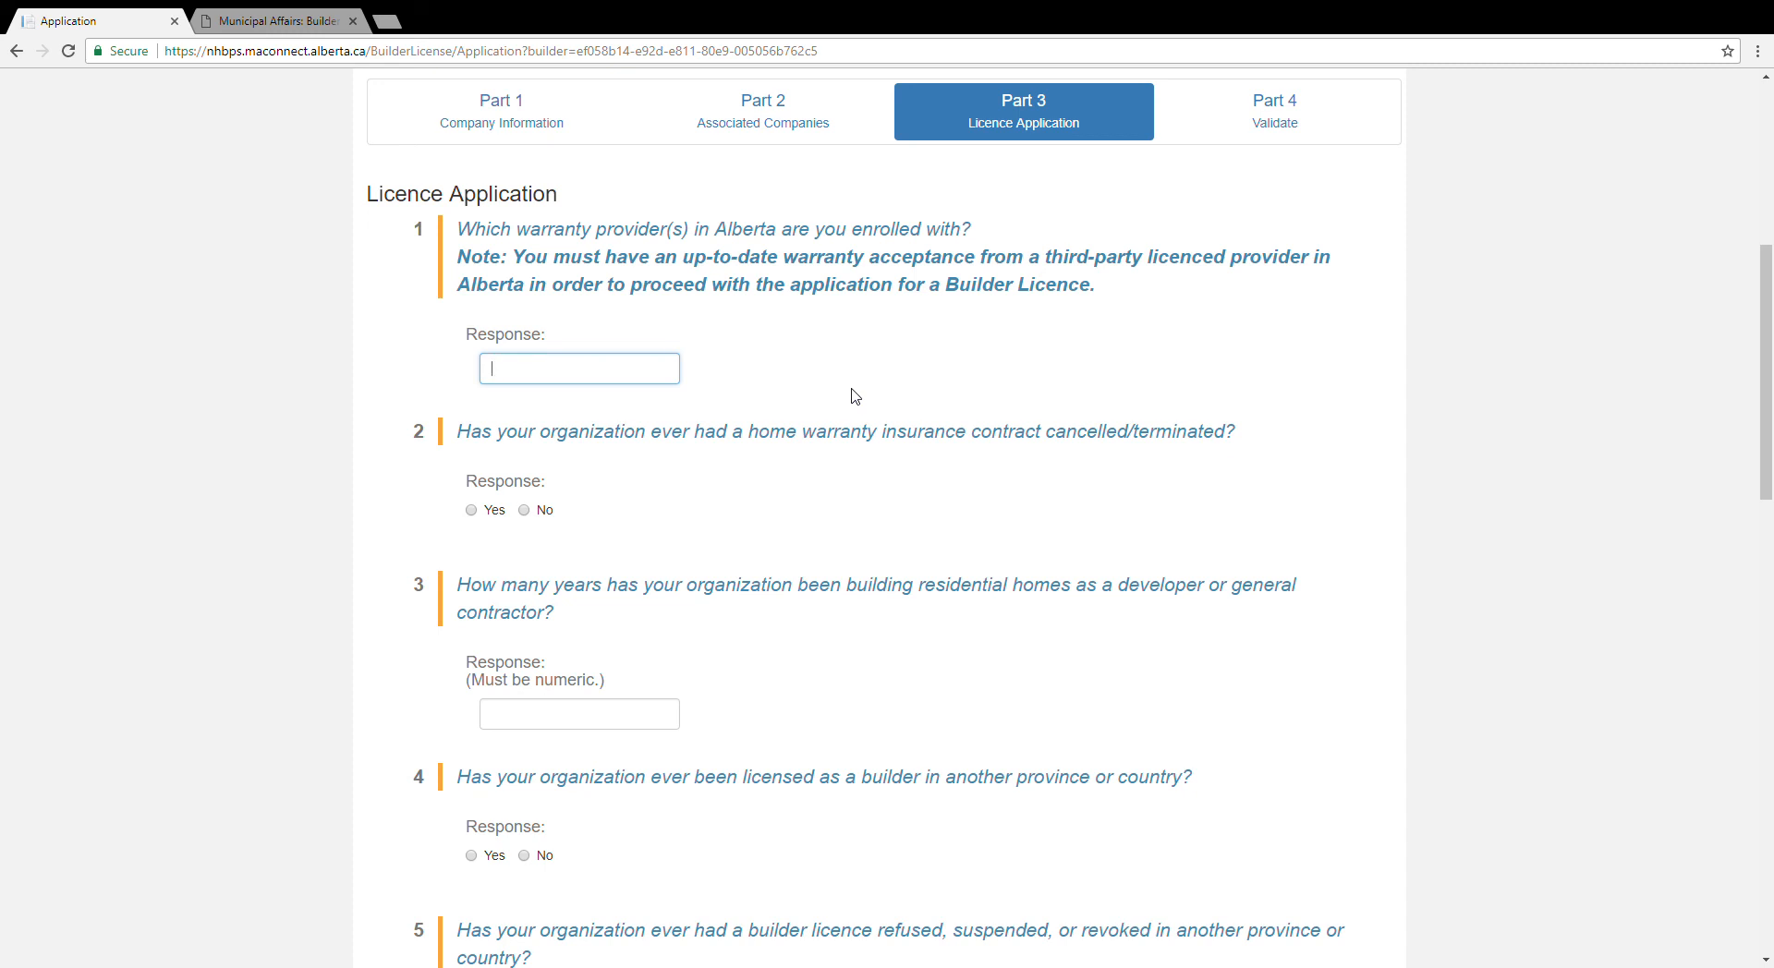
text(Wan)
text(ran)
text(ty Provider)
text( name)
scroll(652, 523, down, 1)
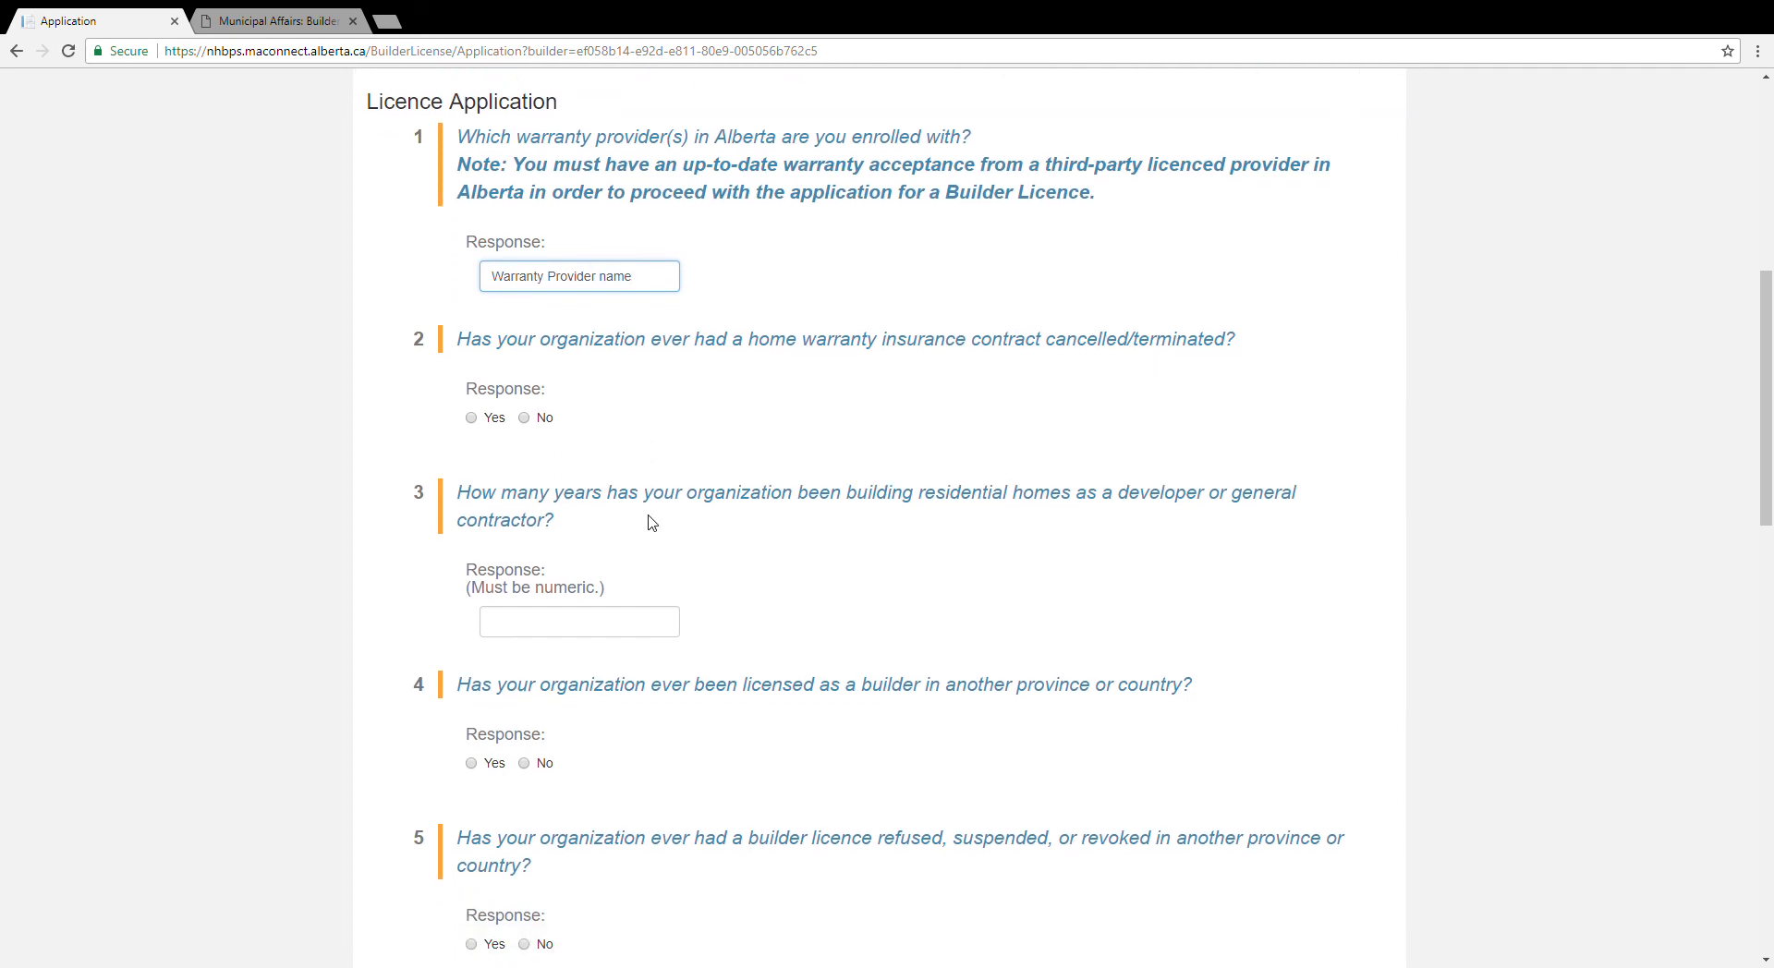
click(539, 421)
scroll(627, 519, down, 2)
click(597, 448)
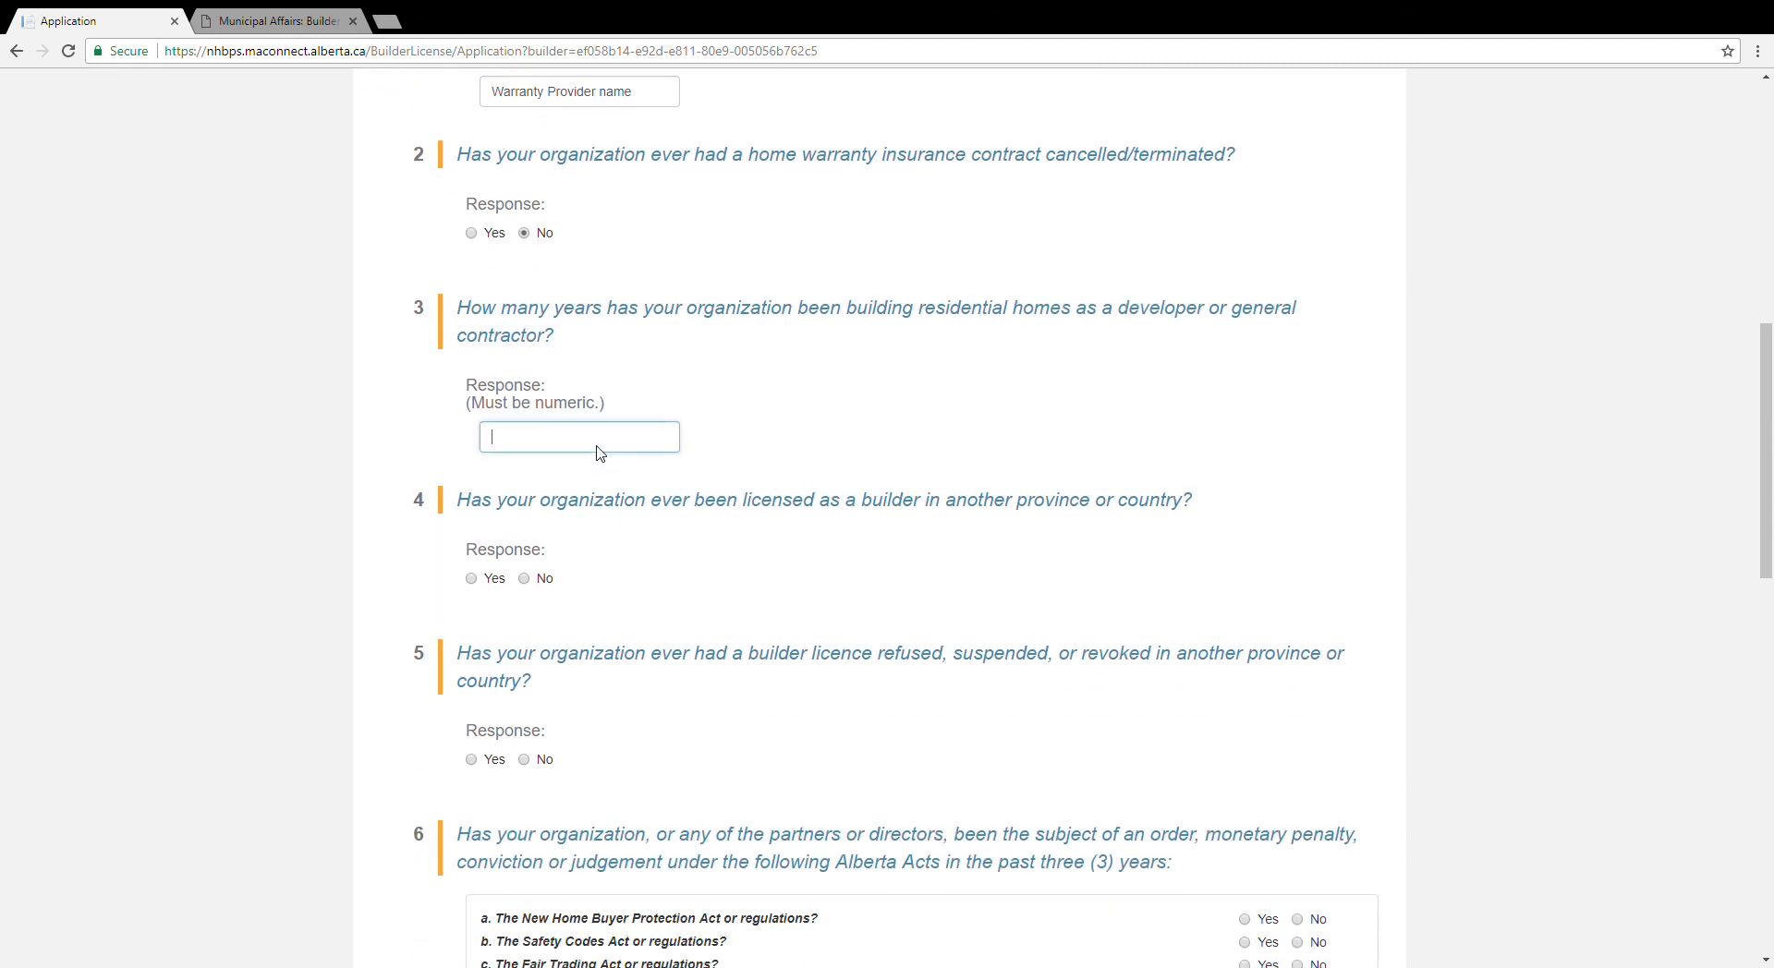
text(3)
Step: Answer No to questions 4 and 5
scroll(654, 543, down, 1)
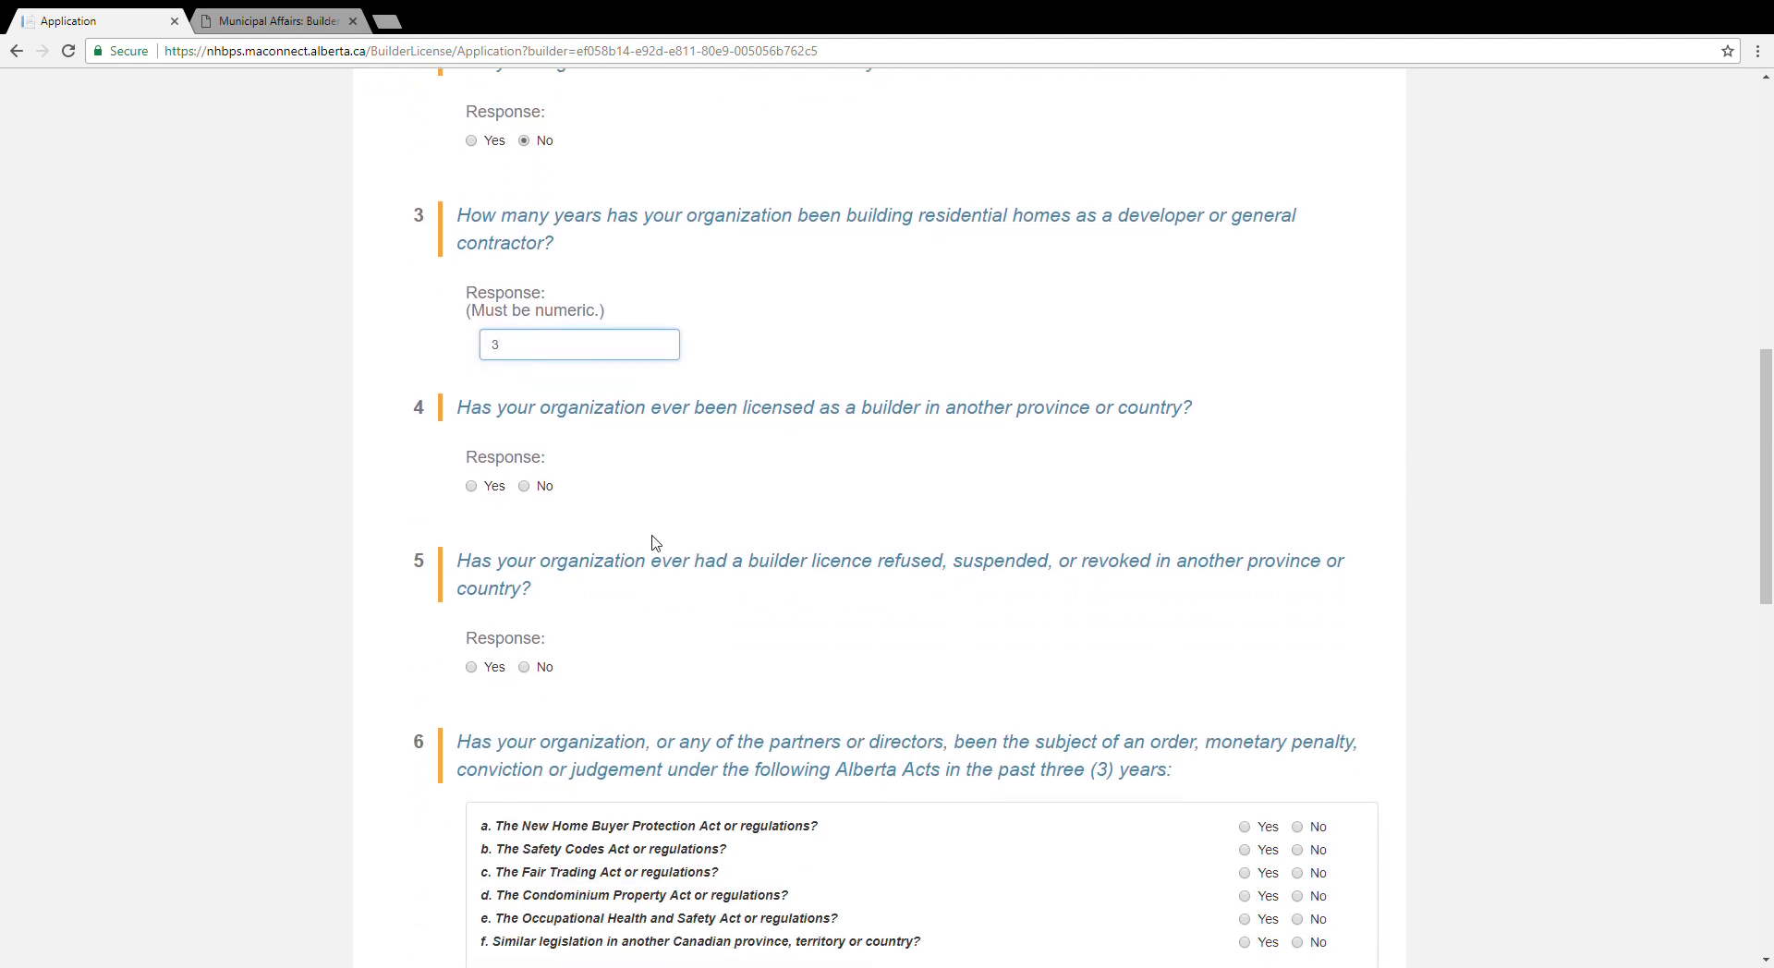
click(532, 486)
scroll(831, 618, down, 2)
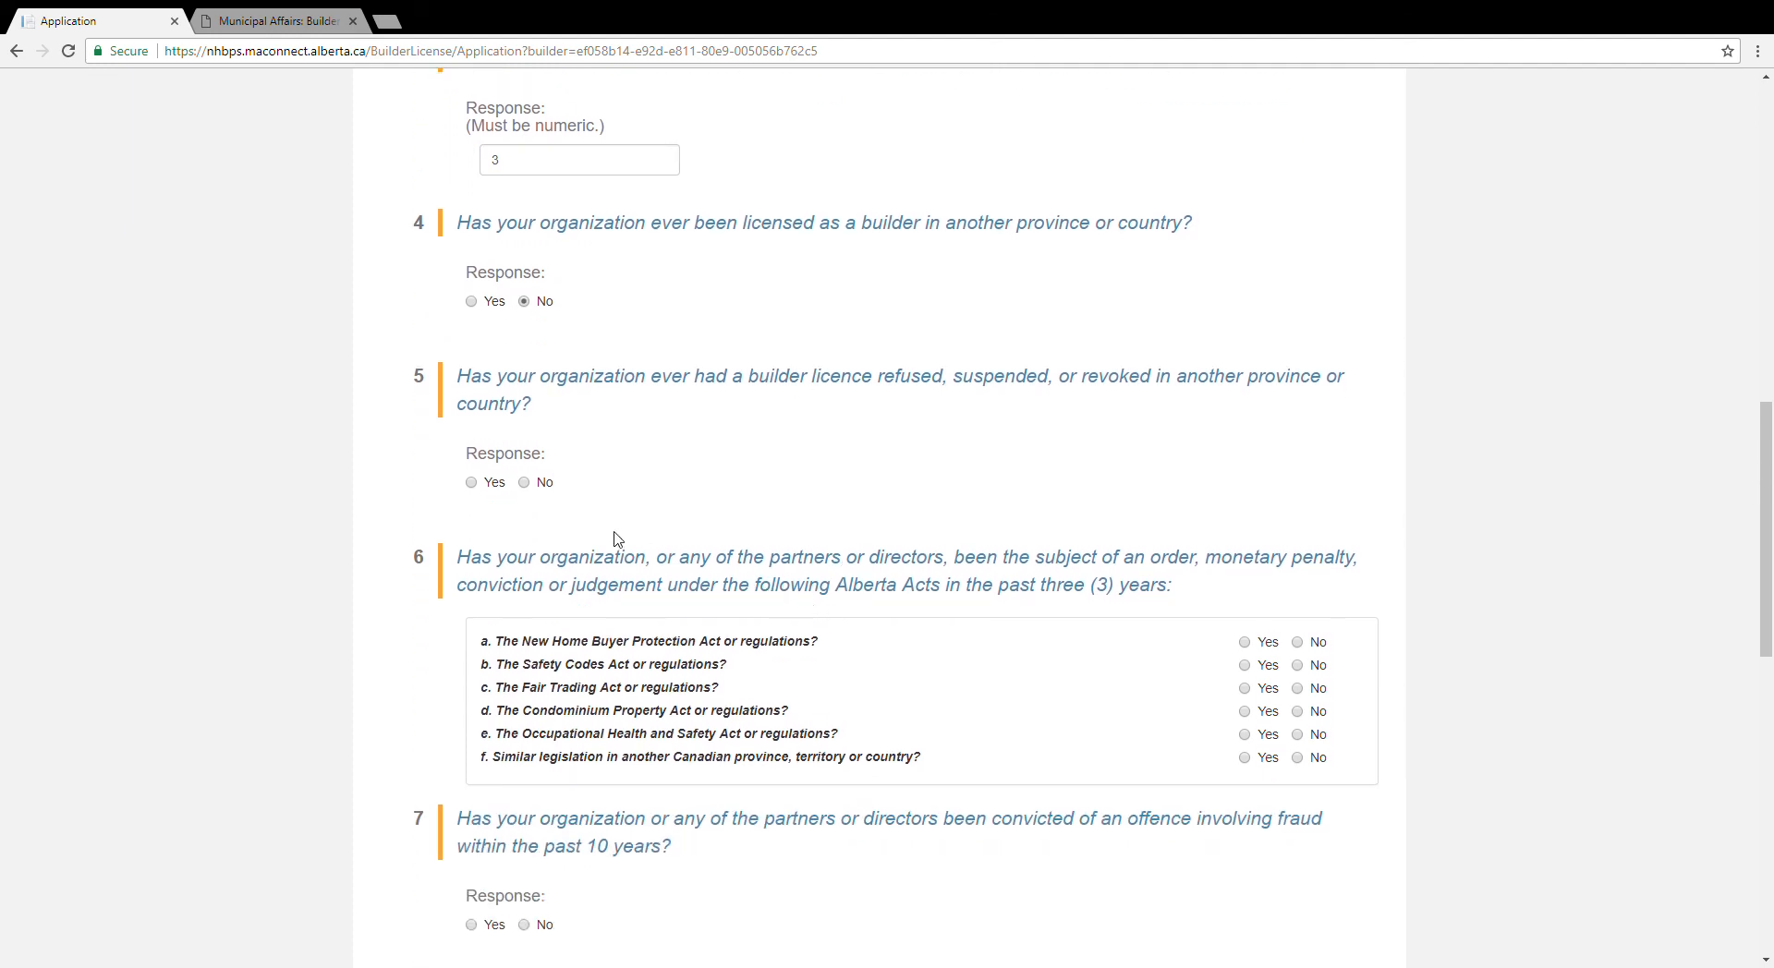
click(525, 483)
scroll(998, 536, down, 3)
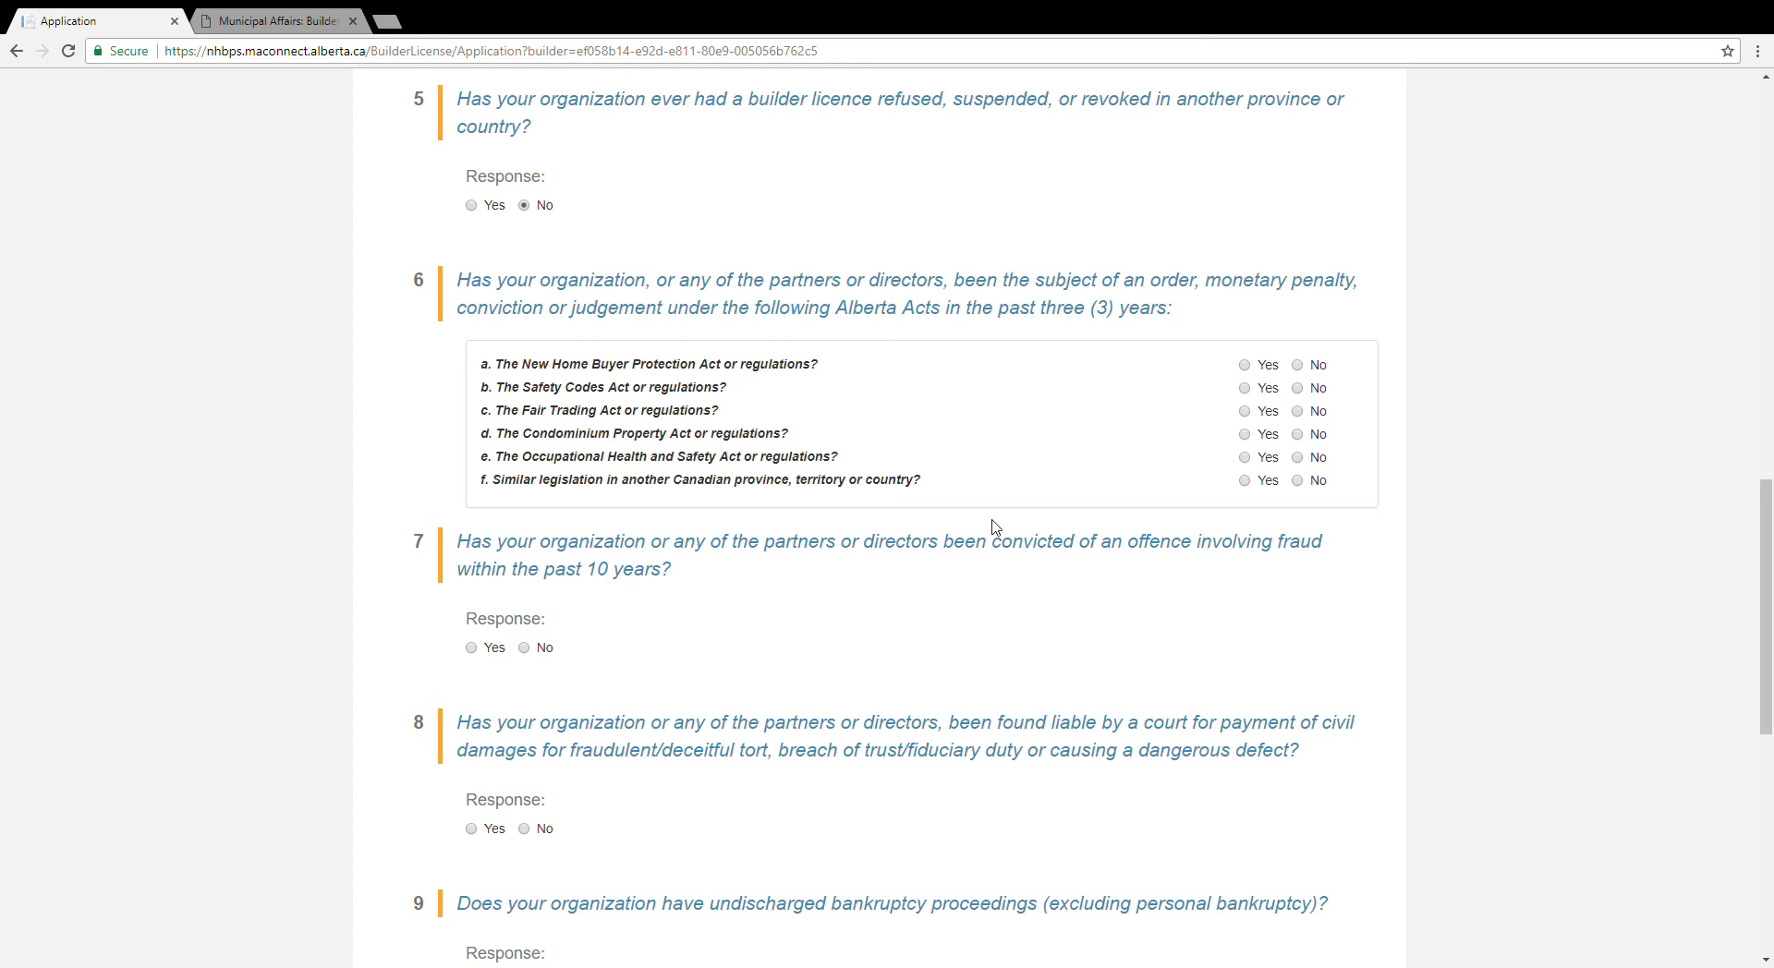
Step: Answer No for all six legislation questions, from the New Home Buyer Protection Act to similar legislation elsewhere
click(1297, 366)
click(1297, 388)
click(1298, 411)
click(1297, 434)
click(1297, 457)
click(1297, 480)
Step: Answer No to the fraud, civil damages, bankruptcy and creditors arrangement questions, and move to validation
scroll(1284, 591, down, 3)
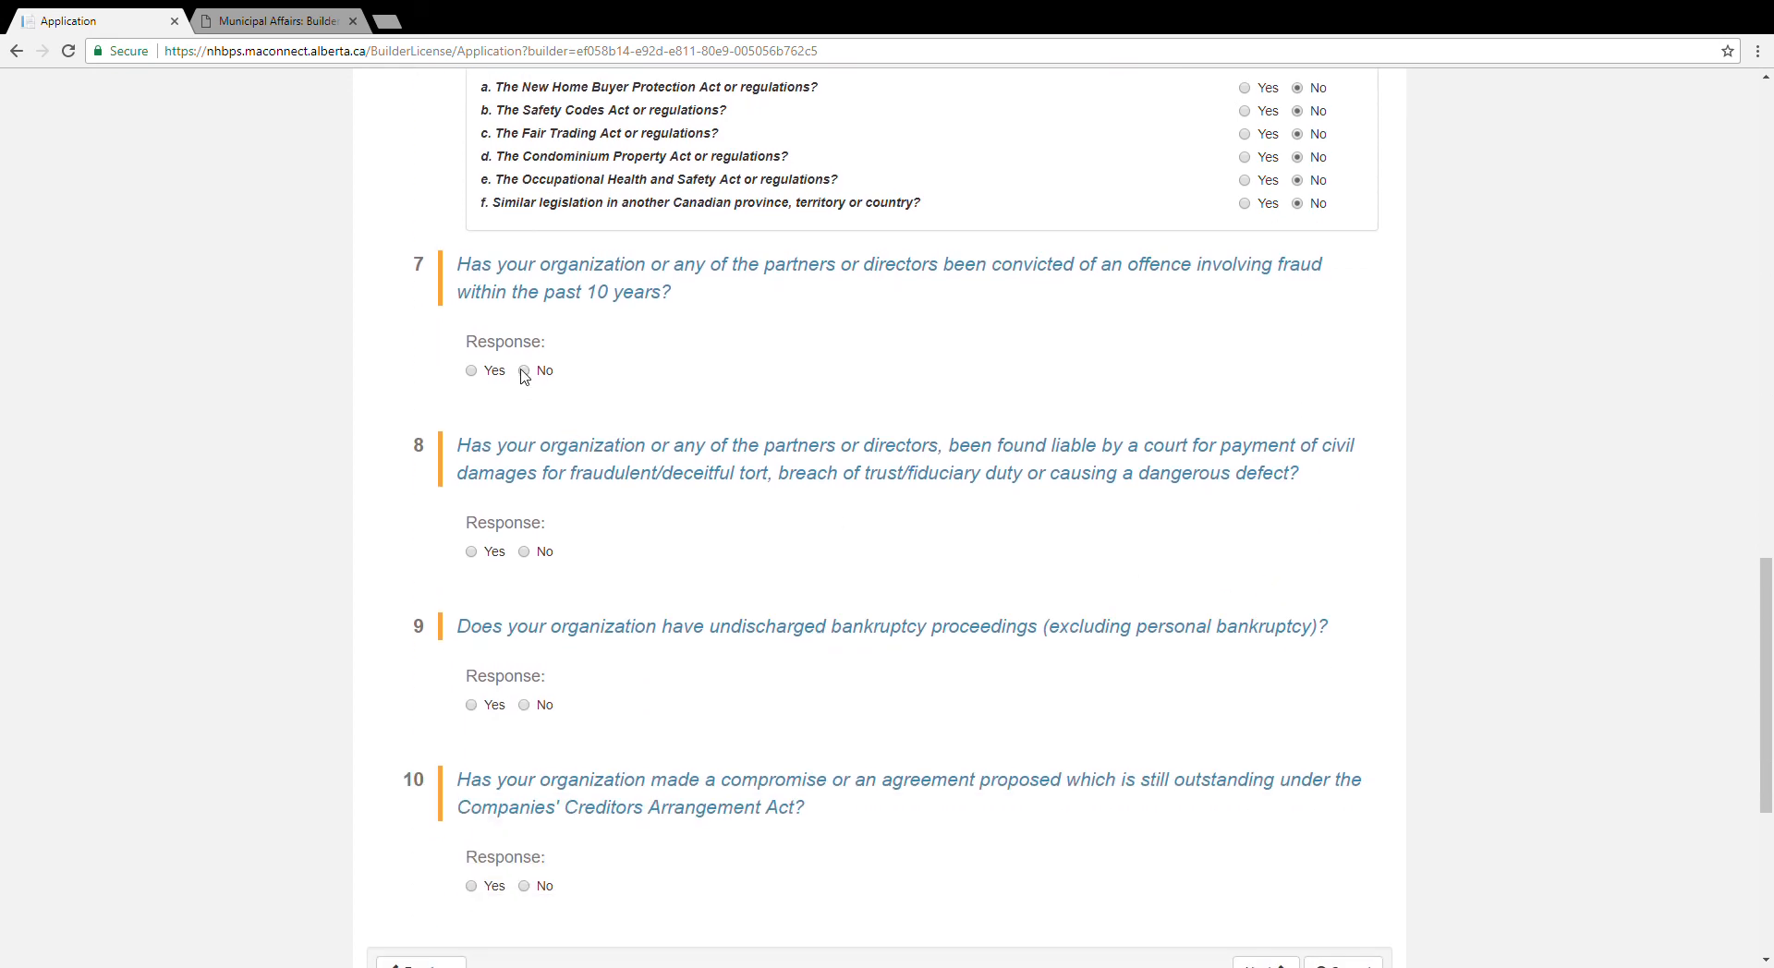
click(524, 371)
scroll(628, 469, down, 1)
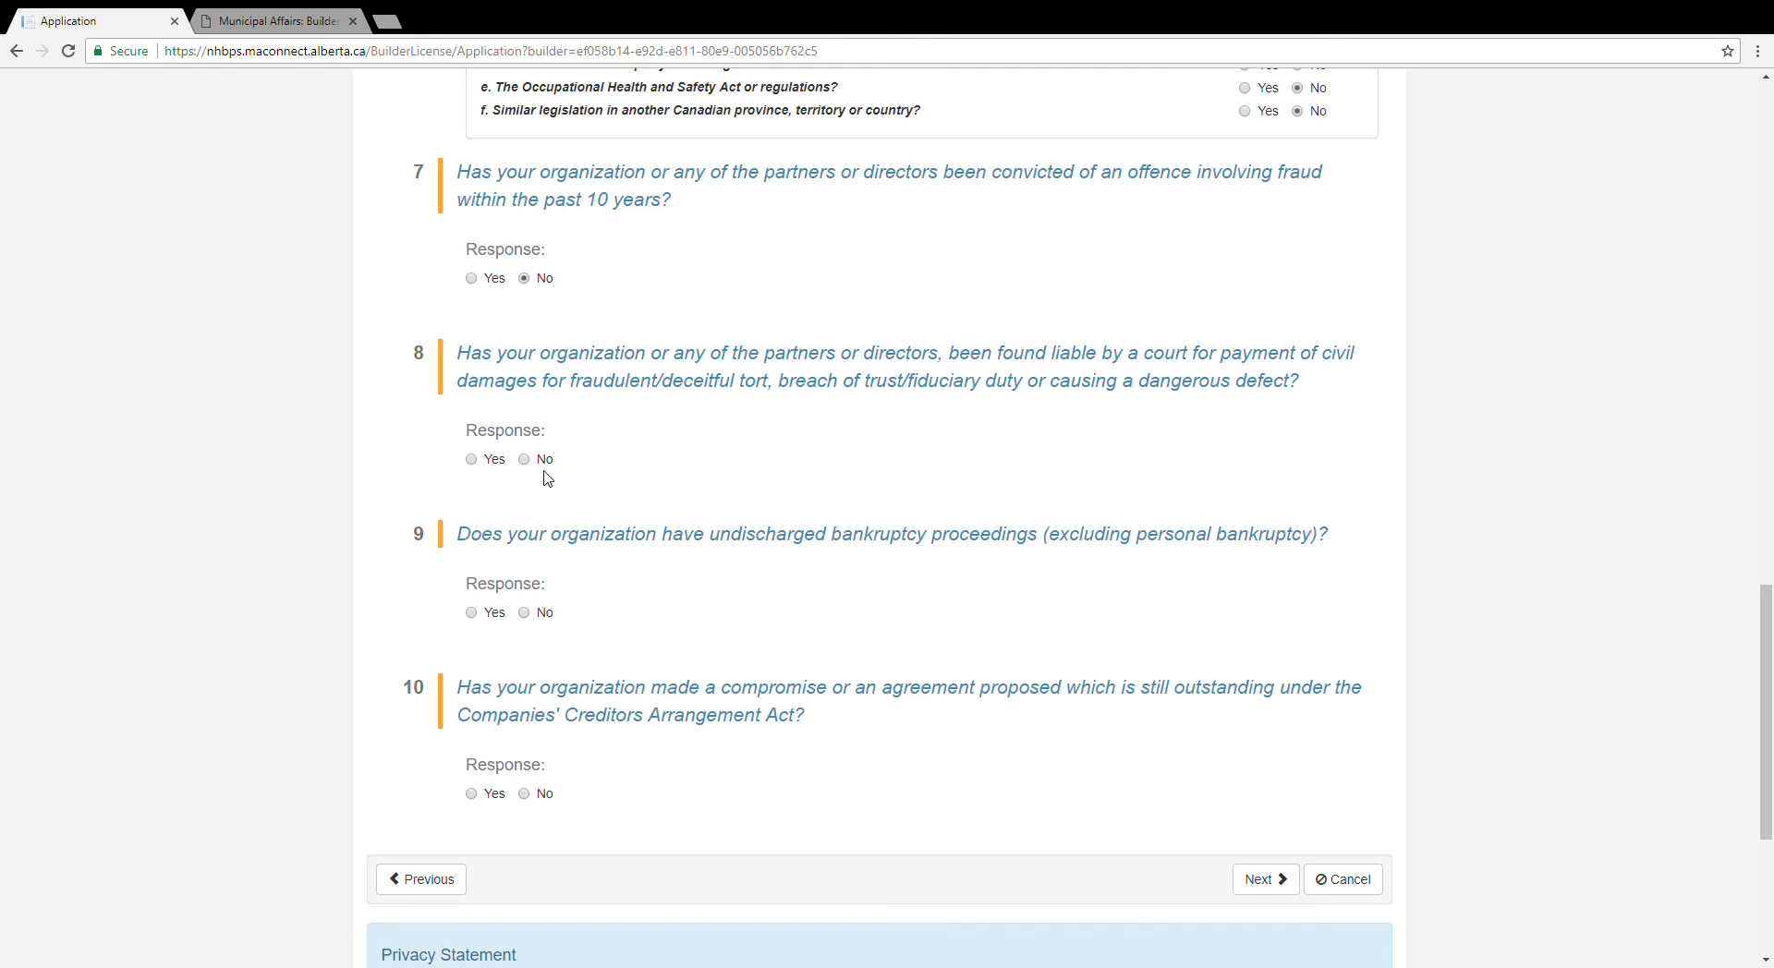
click(524, 459)
scroll(753, 509, down, 2)
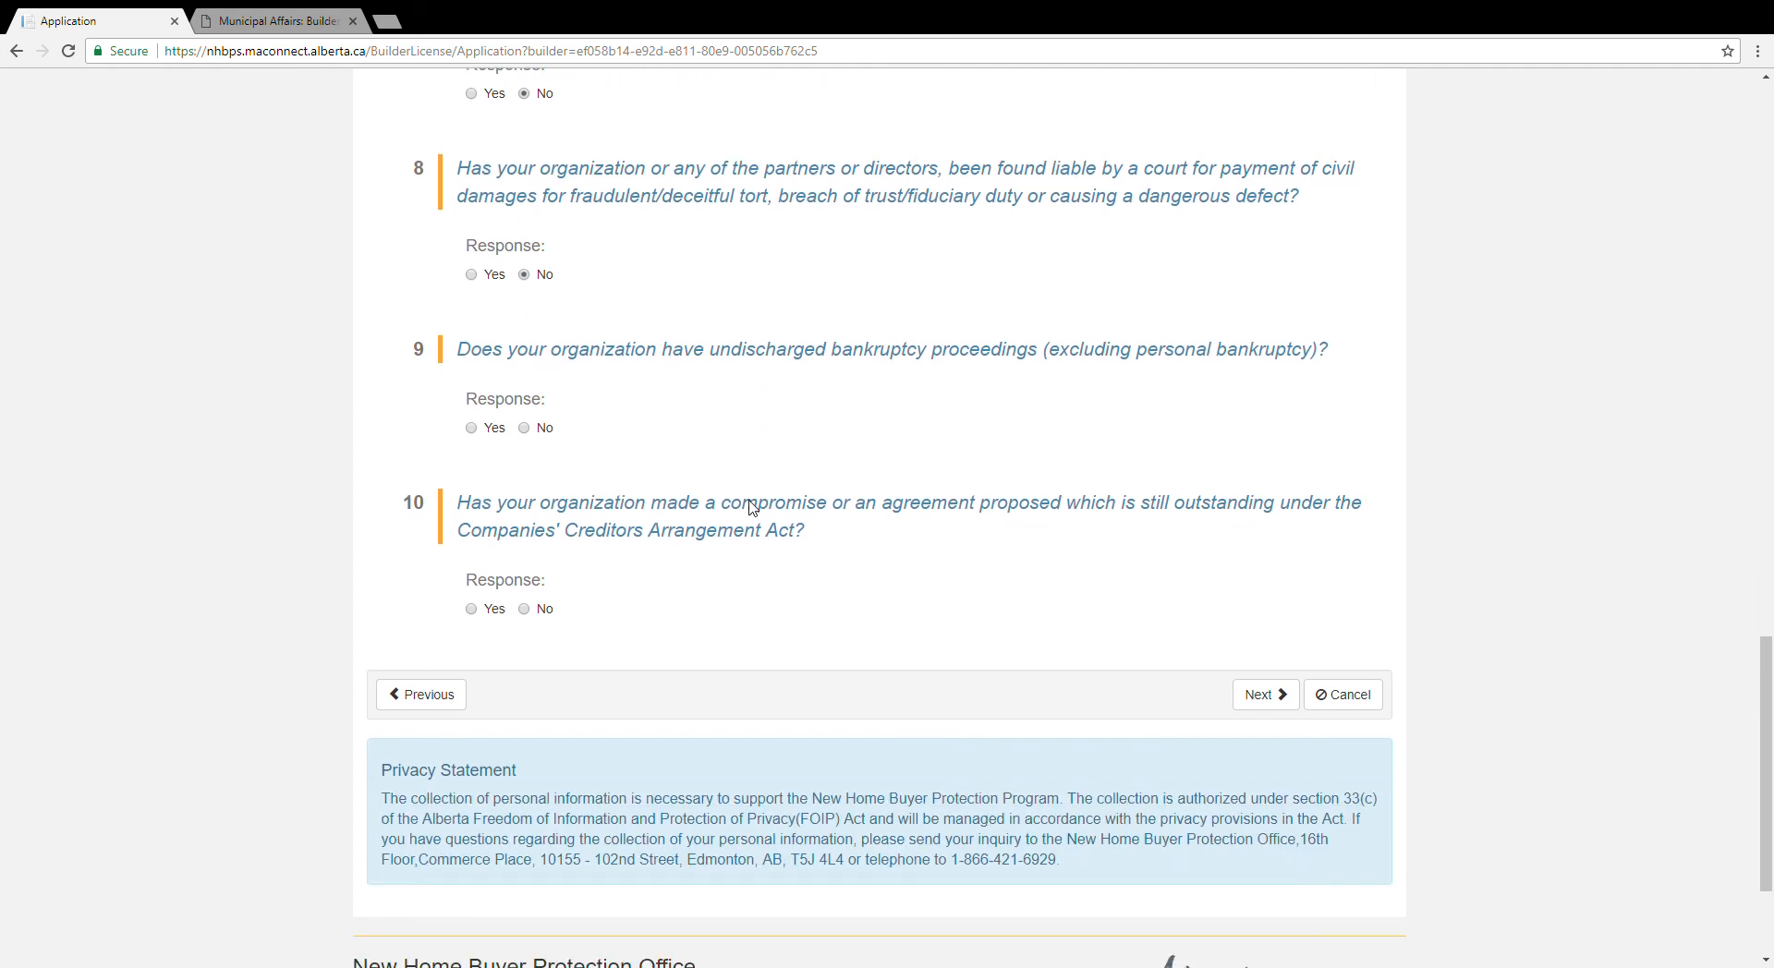
click(526, 429)
scroll(721, 534, down, 2)
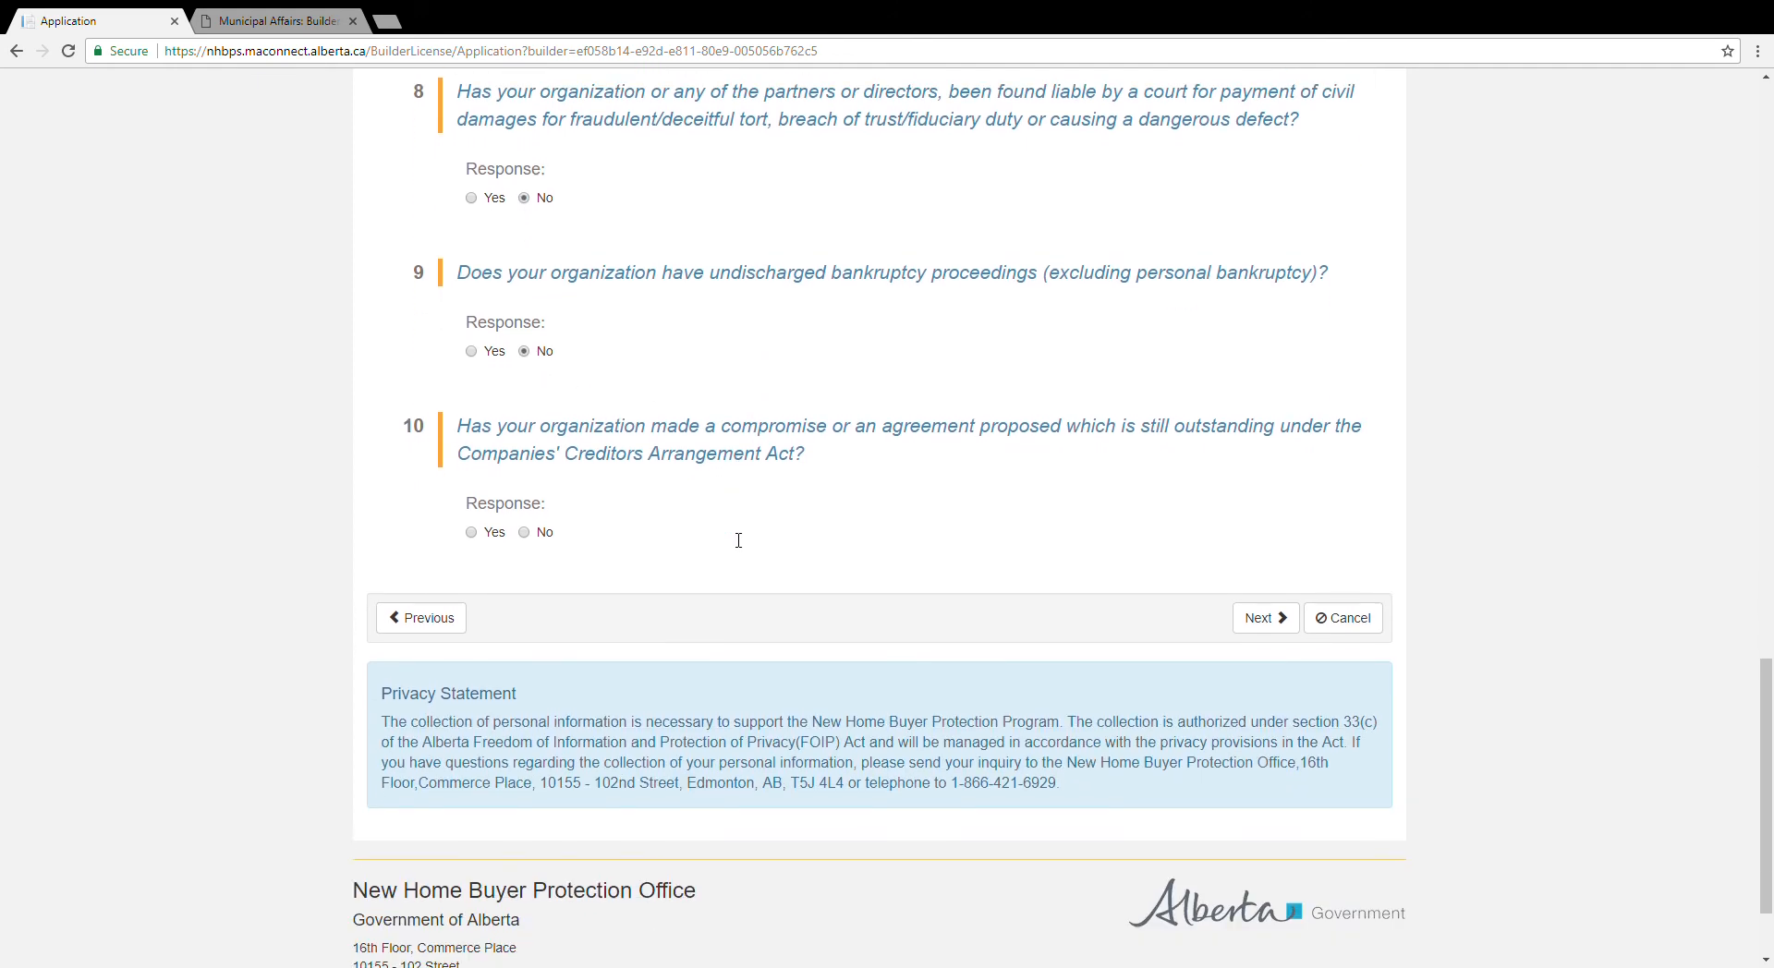
click(527, 426)
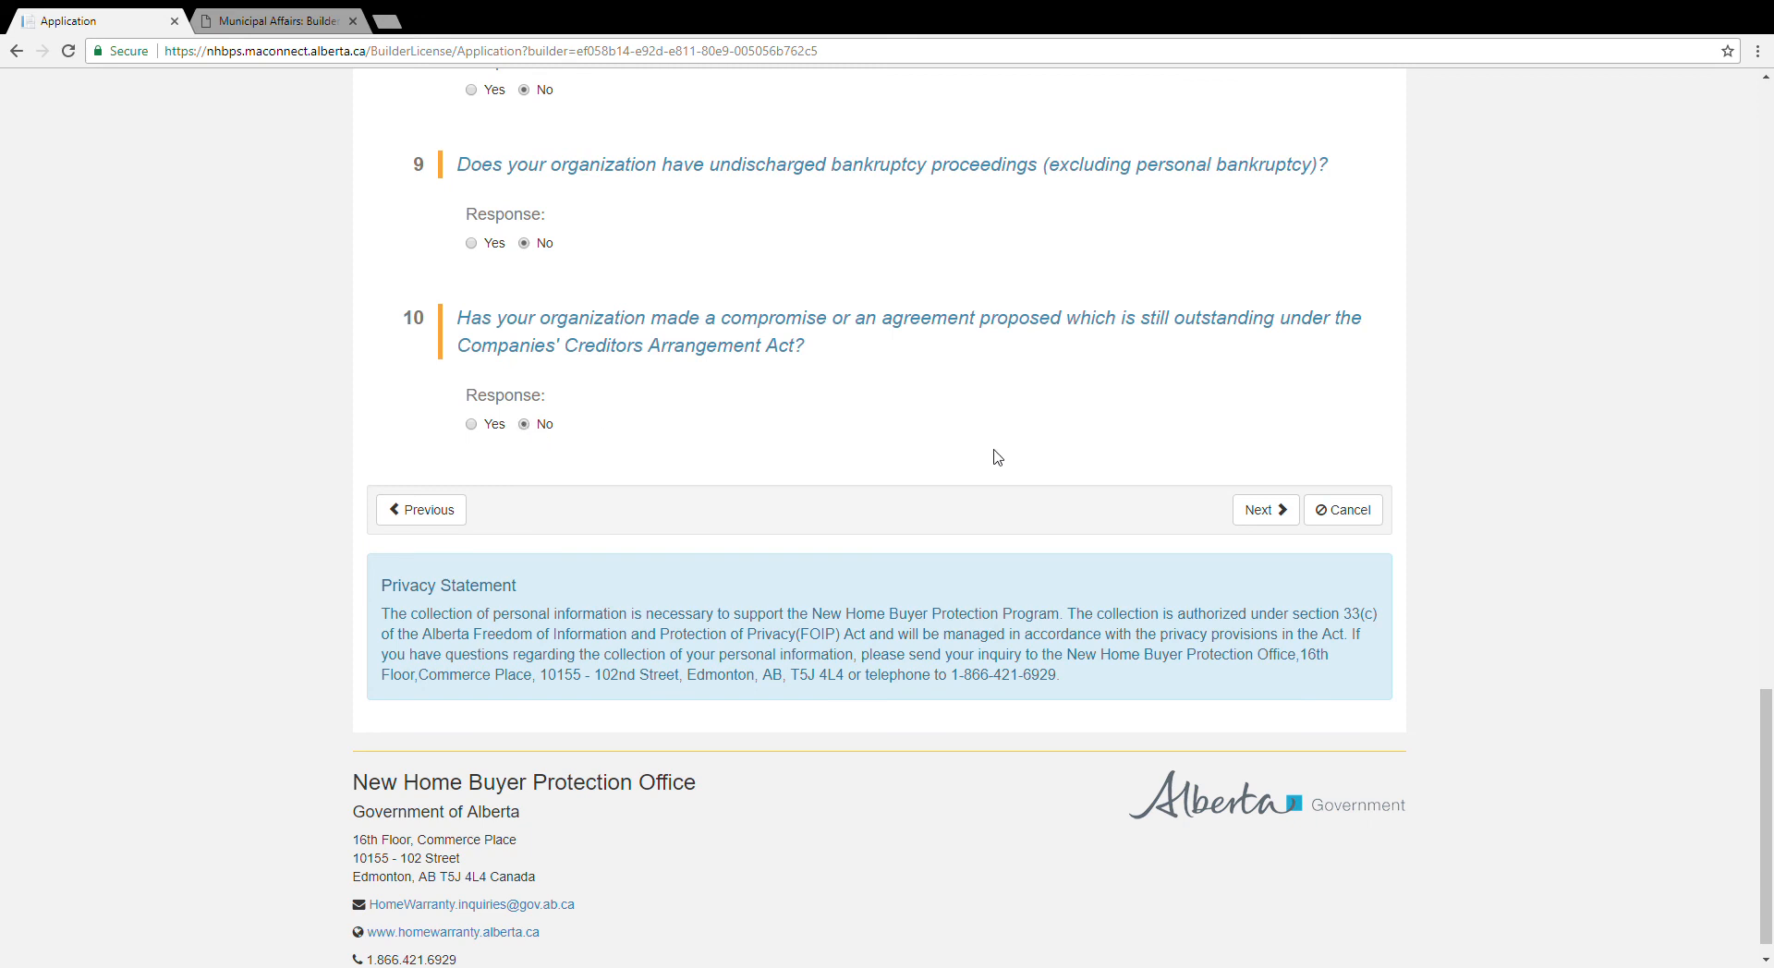
click(1261, 520)
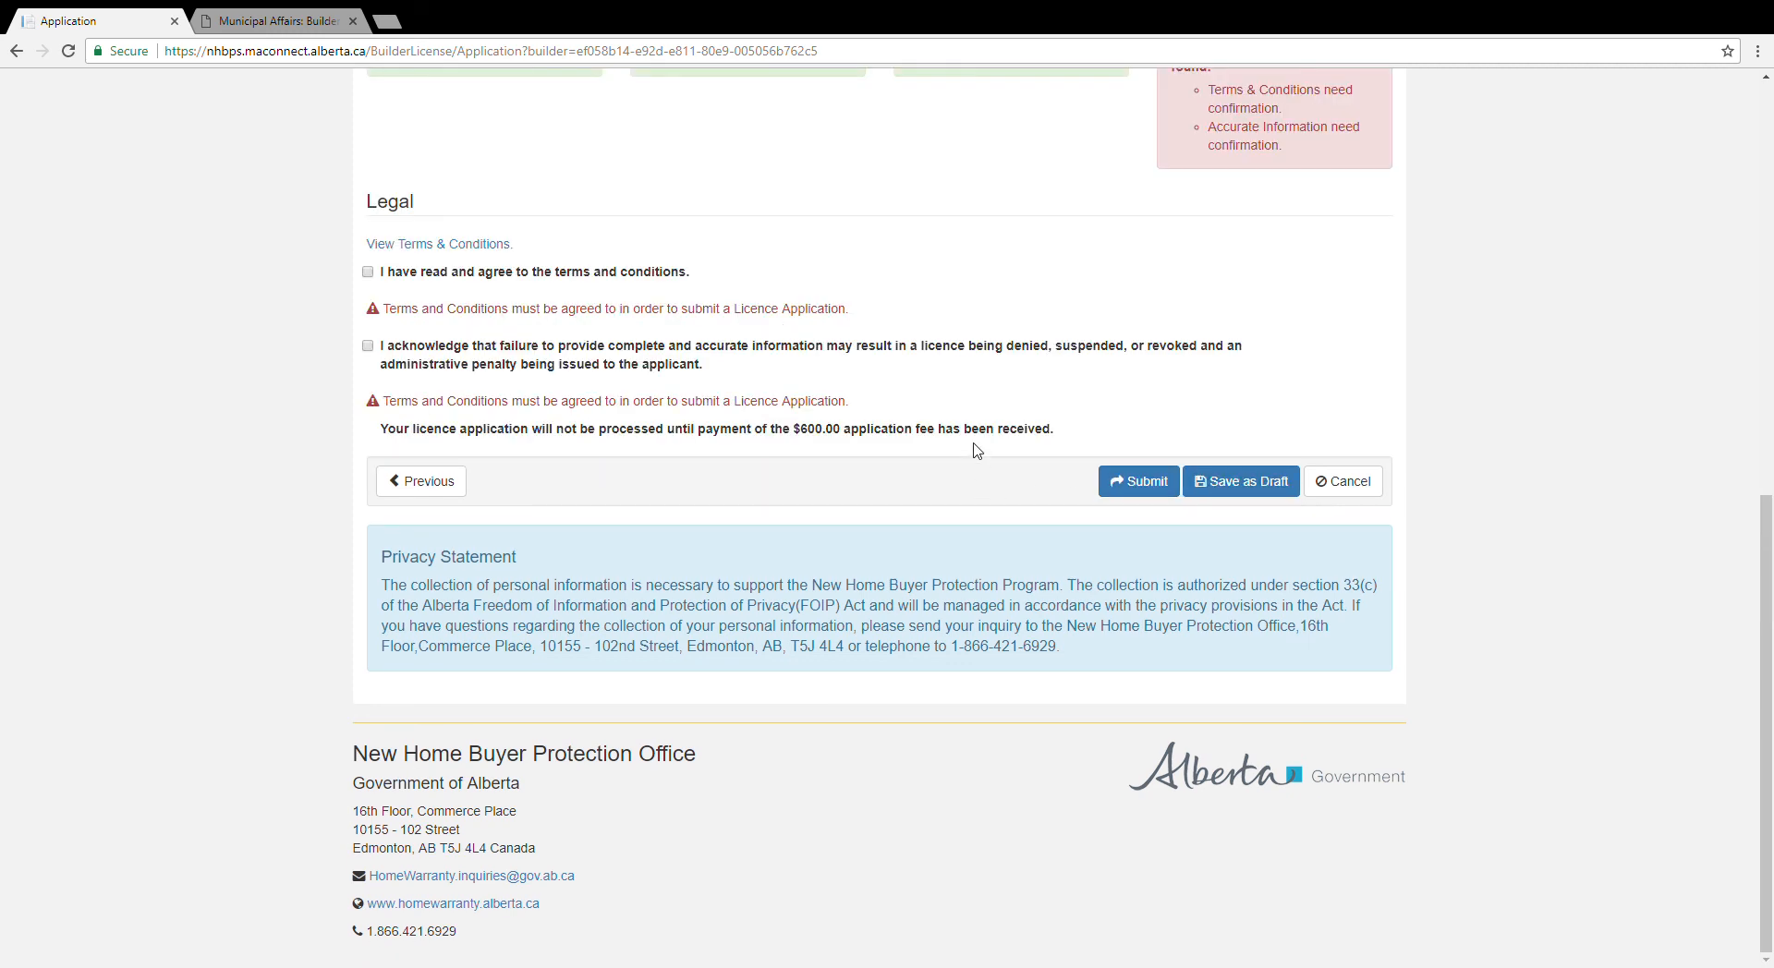
Step: Review the Part 4 Validate error summary and the Legal section
scroll(977, 450, up, 3)
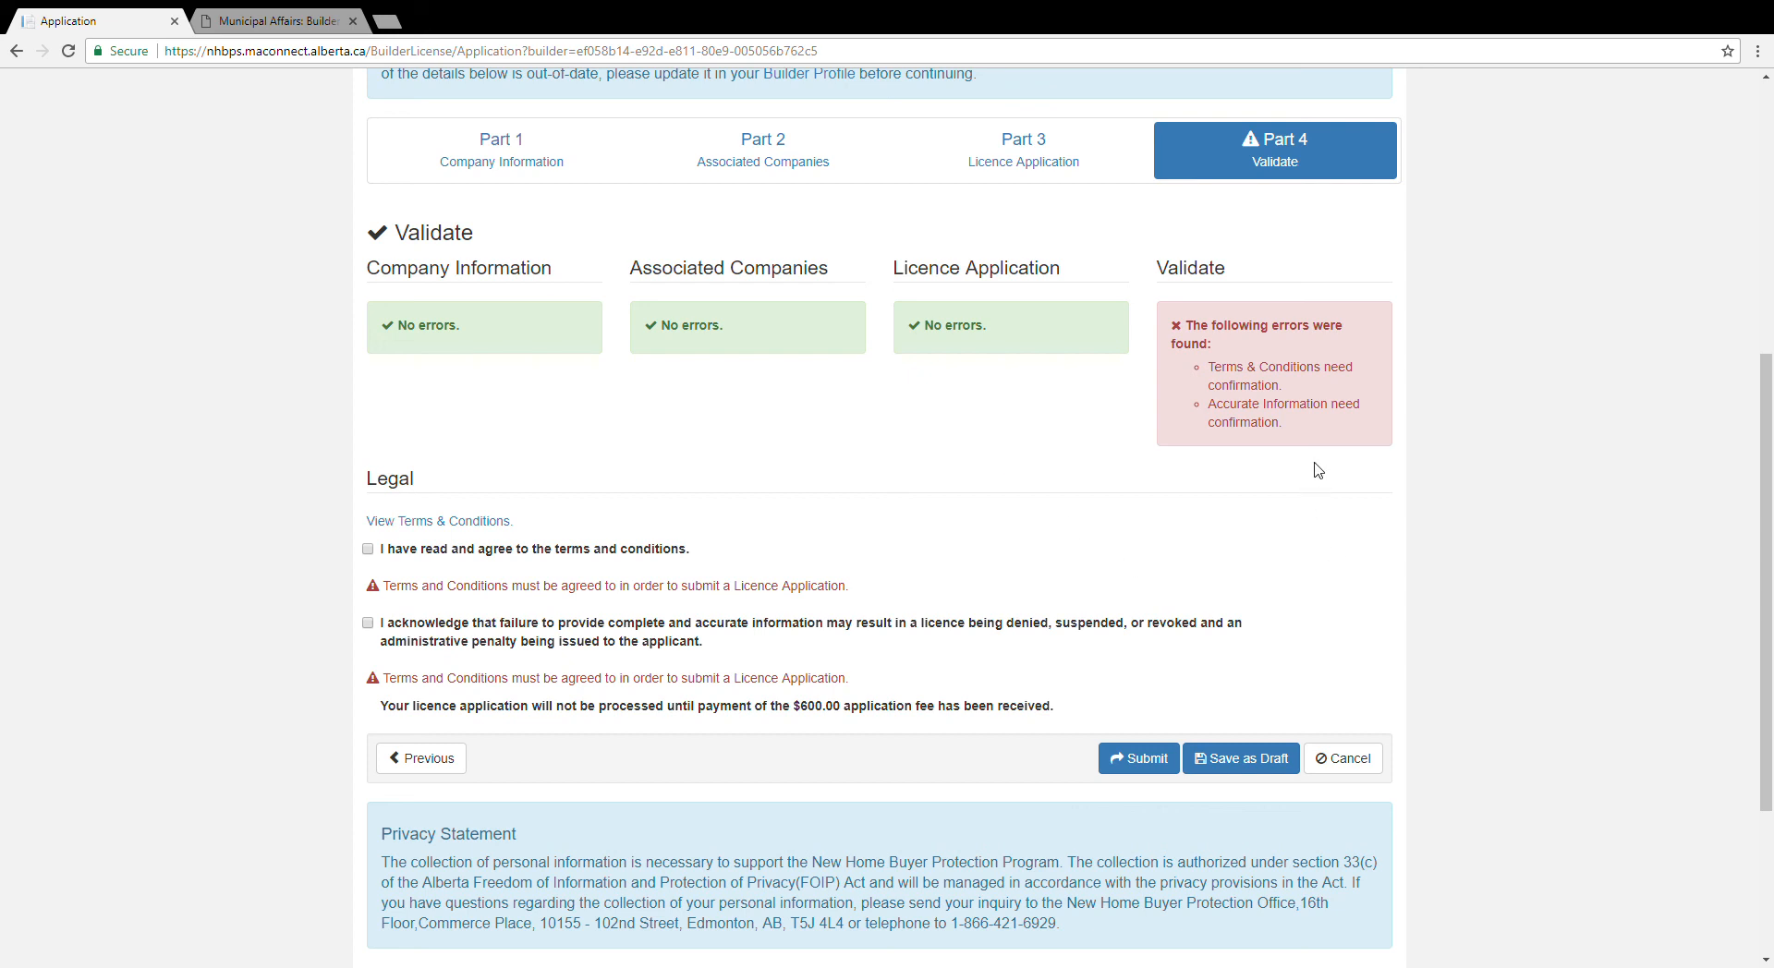
scroll(1319, 470, down, 1)
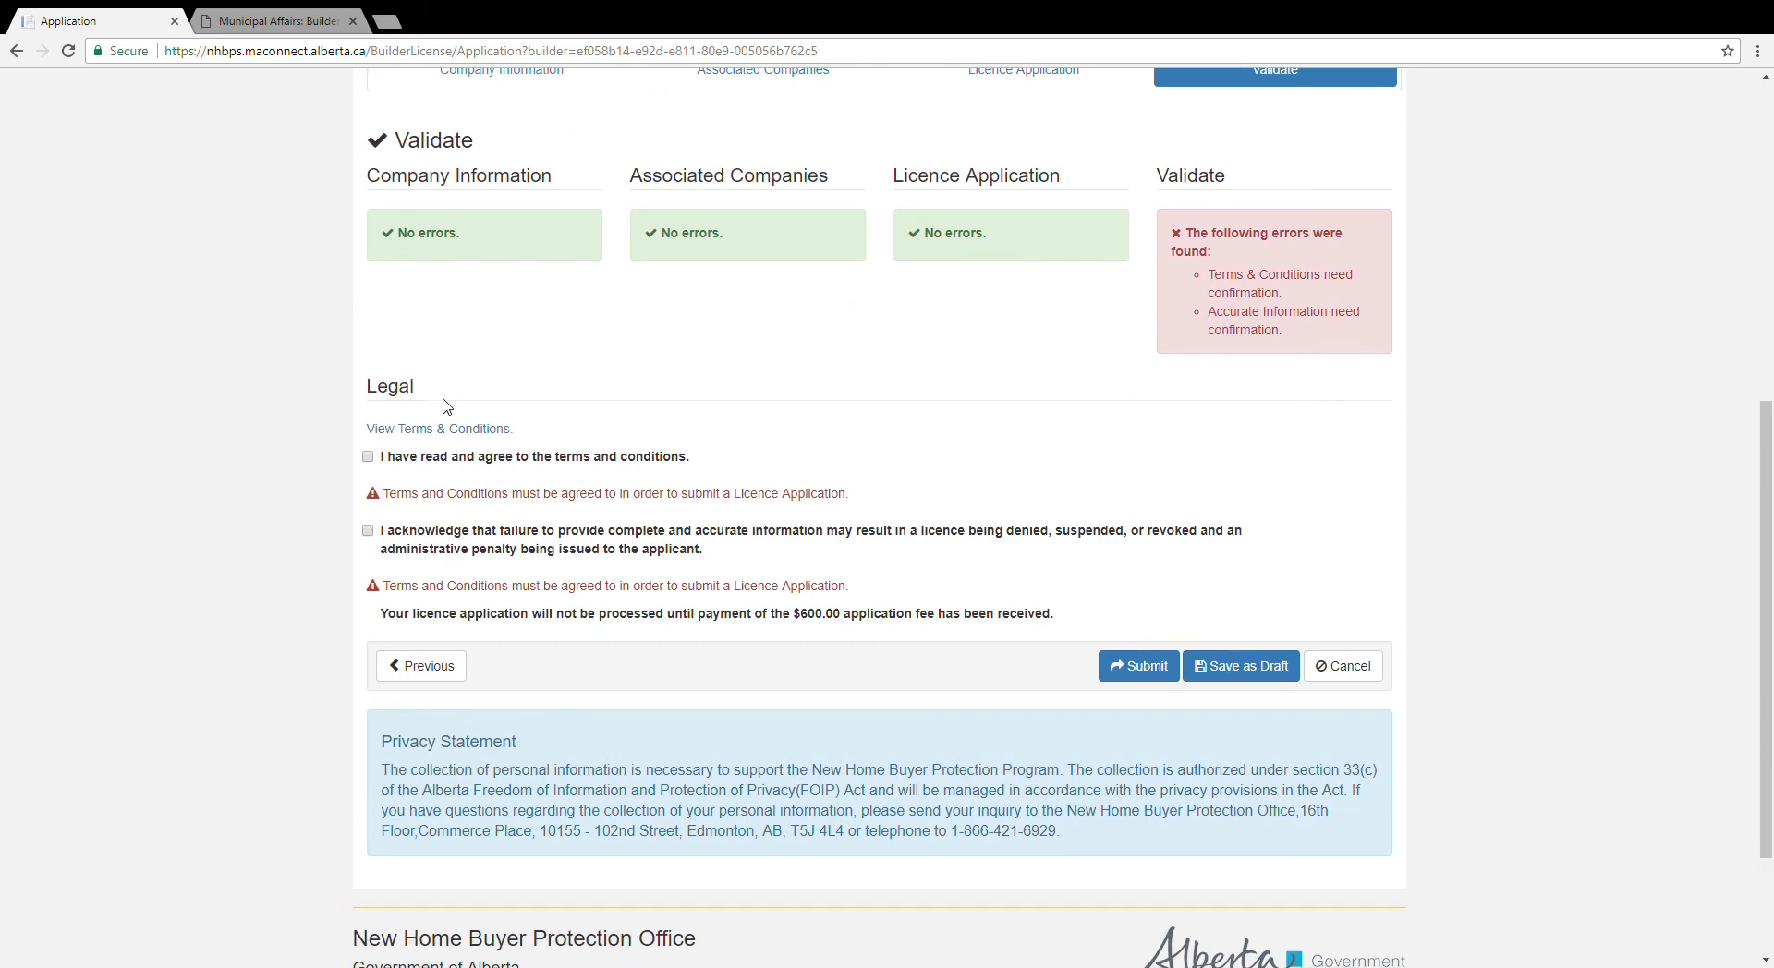
Step: Read through the Terms & Conditions window, then close it
click(452, 431)
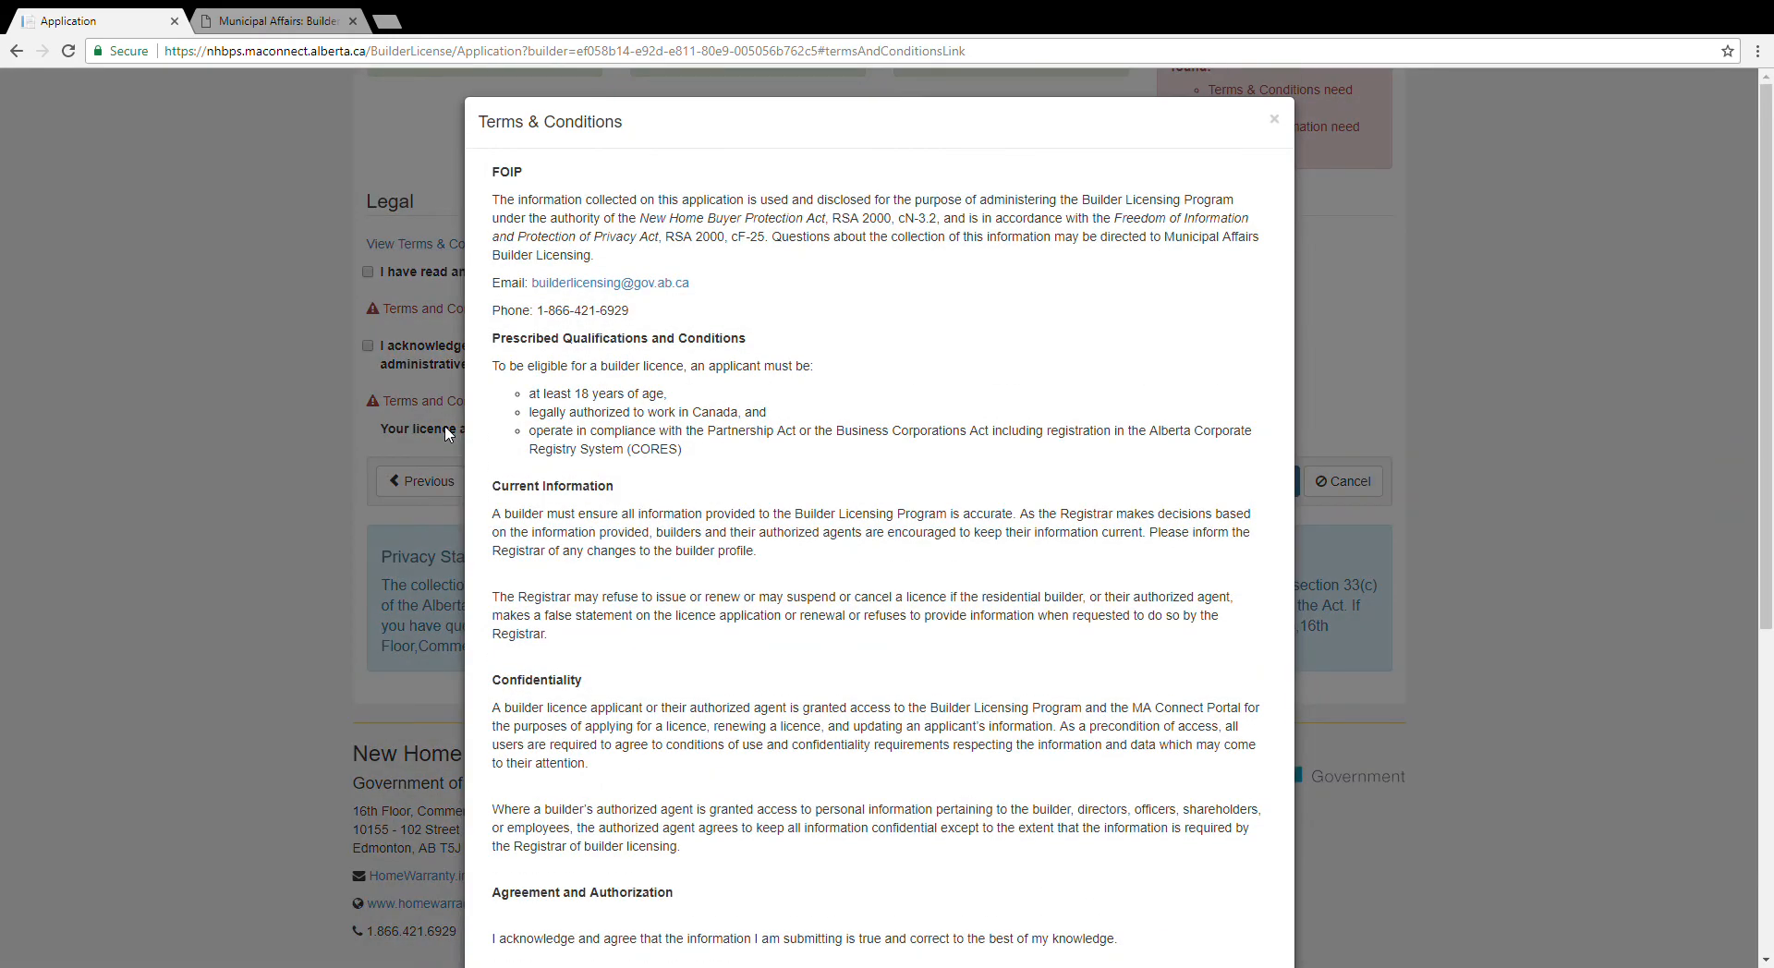
scroll(823, 847, down, 6)
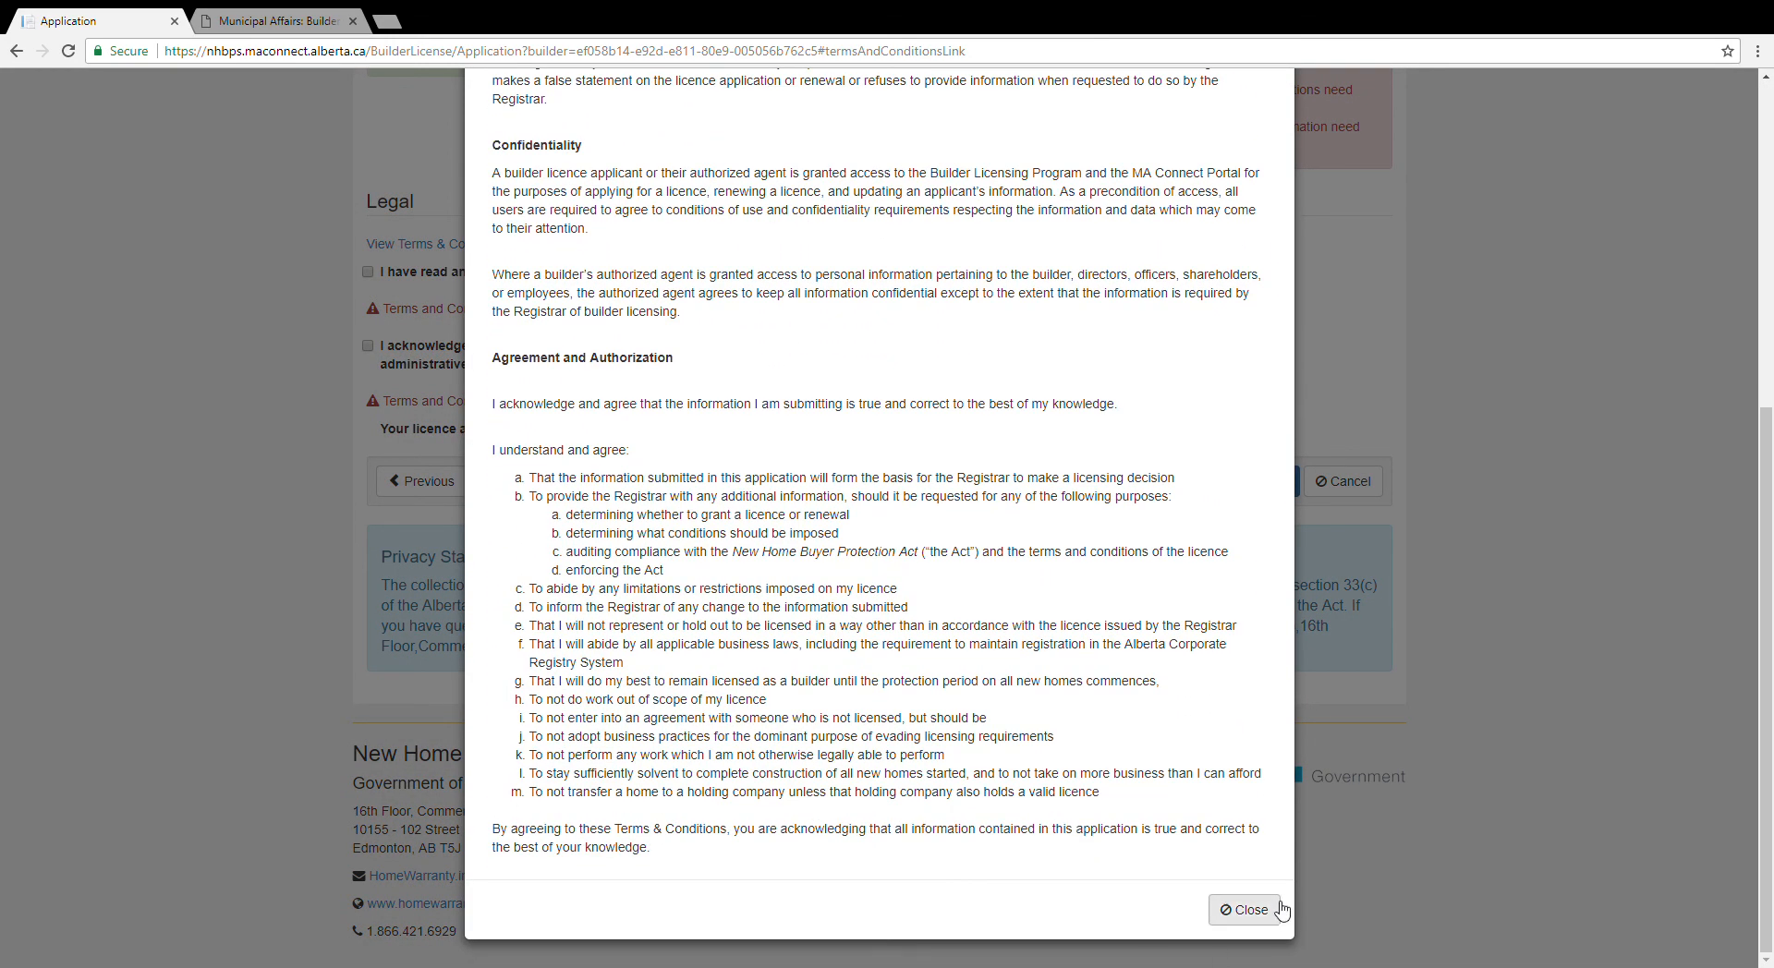
click(1276, 910)
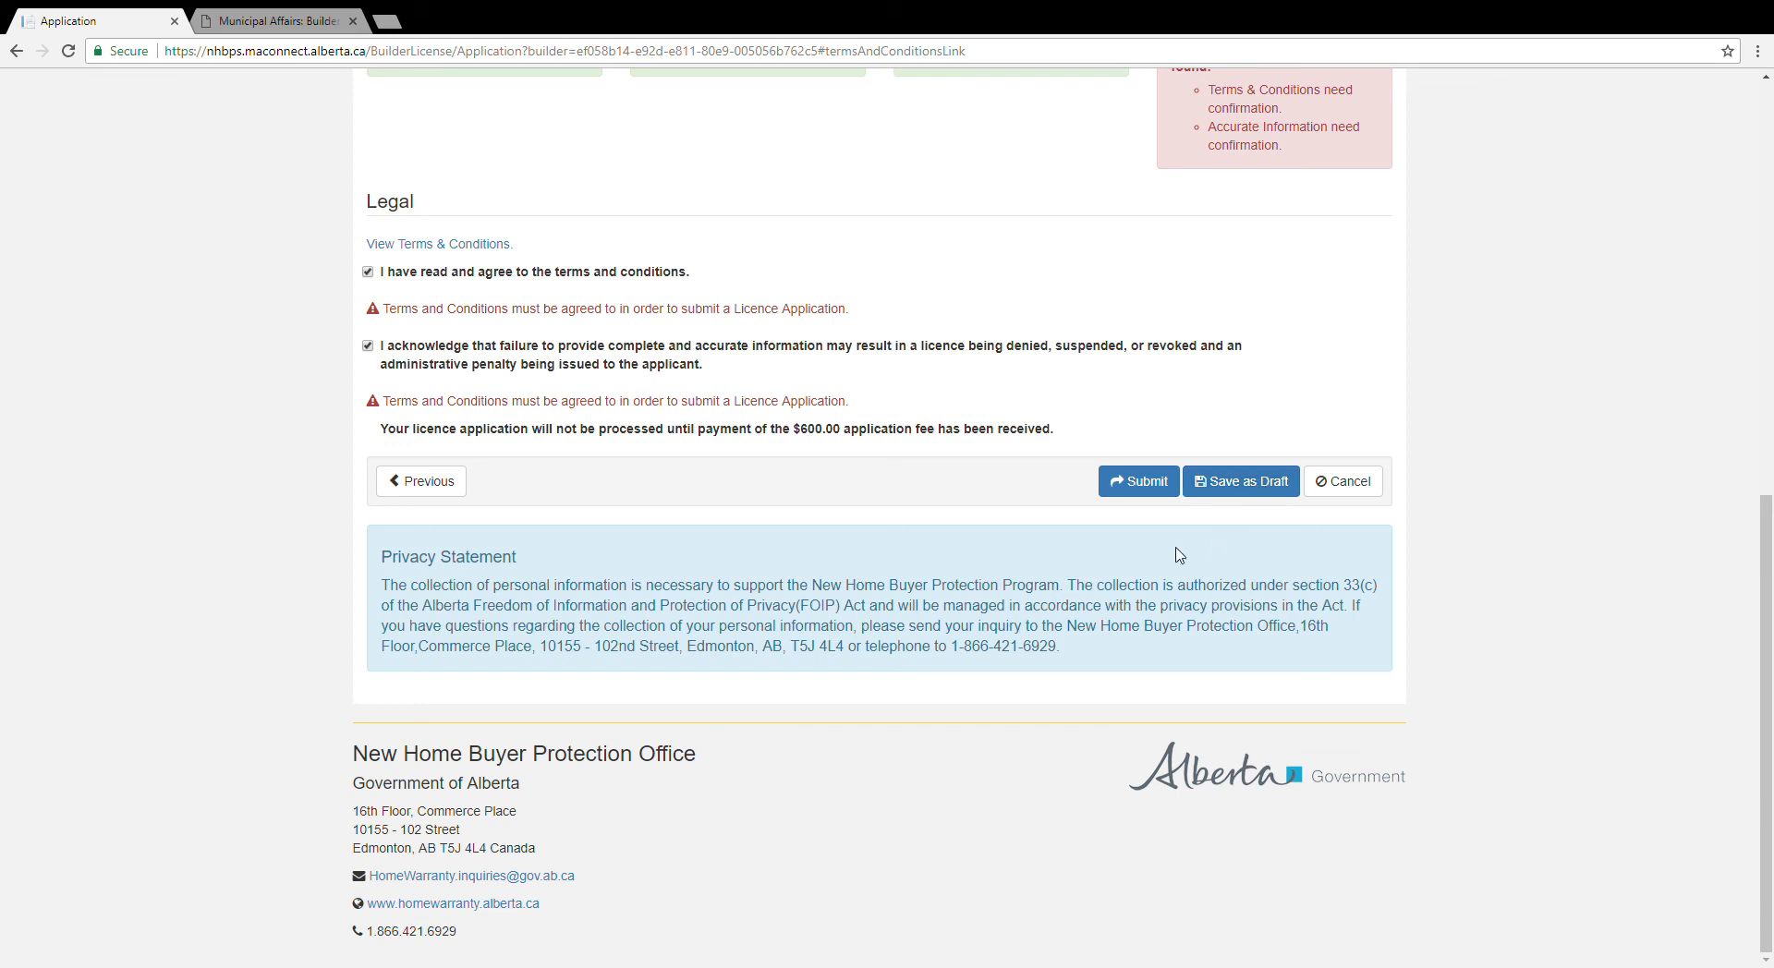
Step: Submit the builder licence application from the Validate page
click(1140, 482)
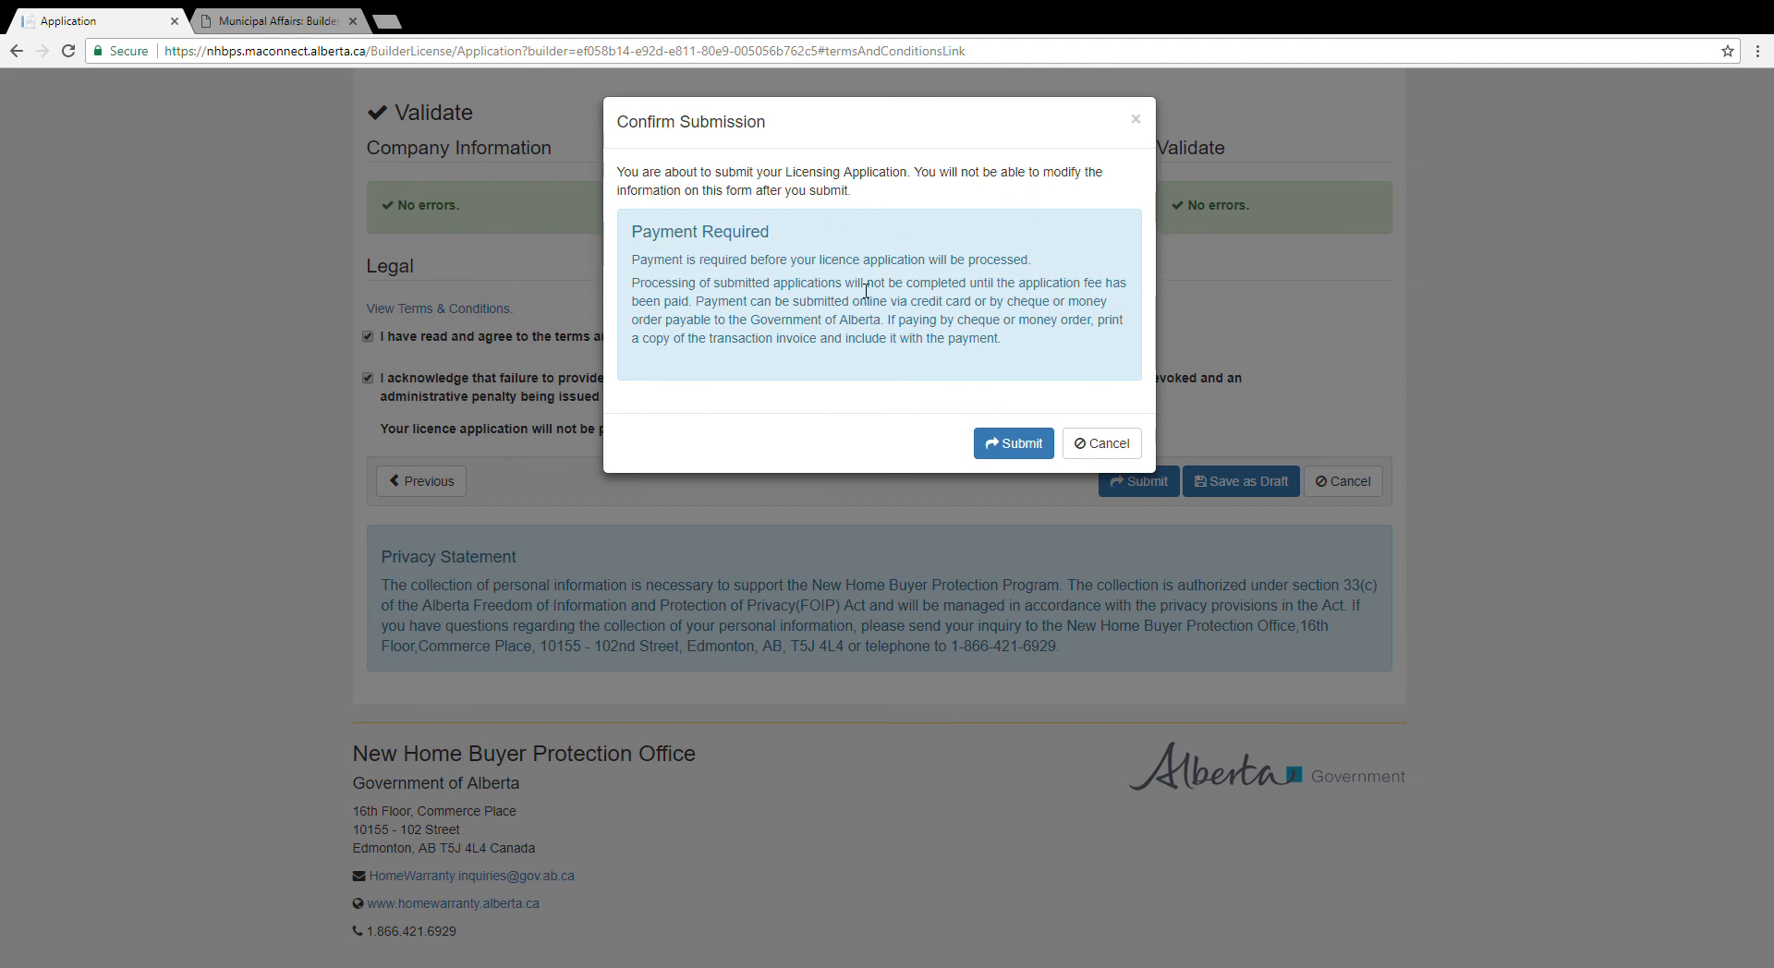
Step: Confirm the submission to bring up the $600.00 Builder Licence Application invoice
click(995, 450)
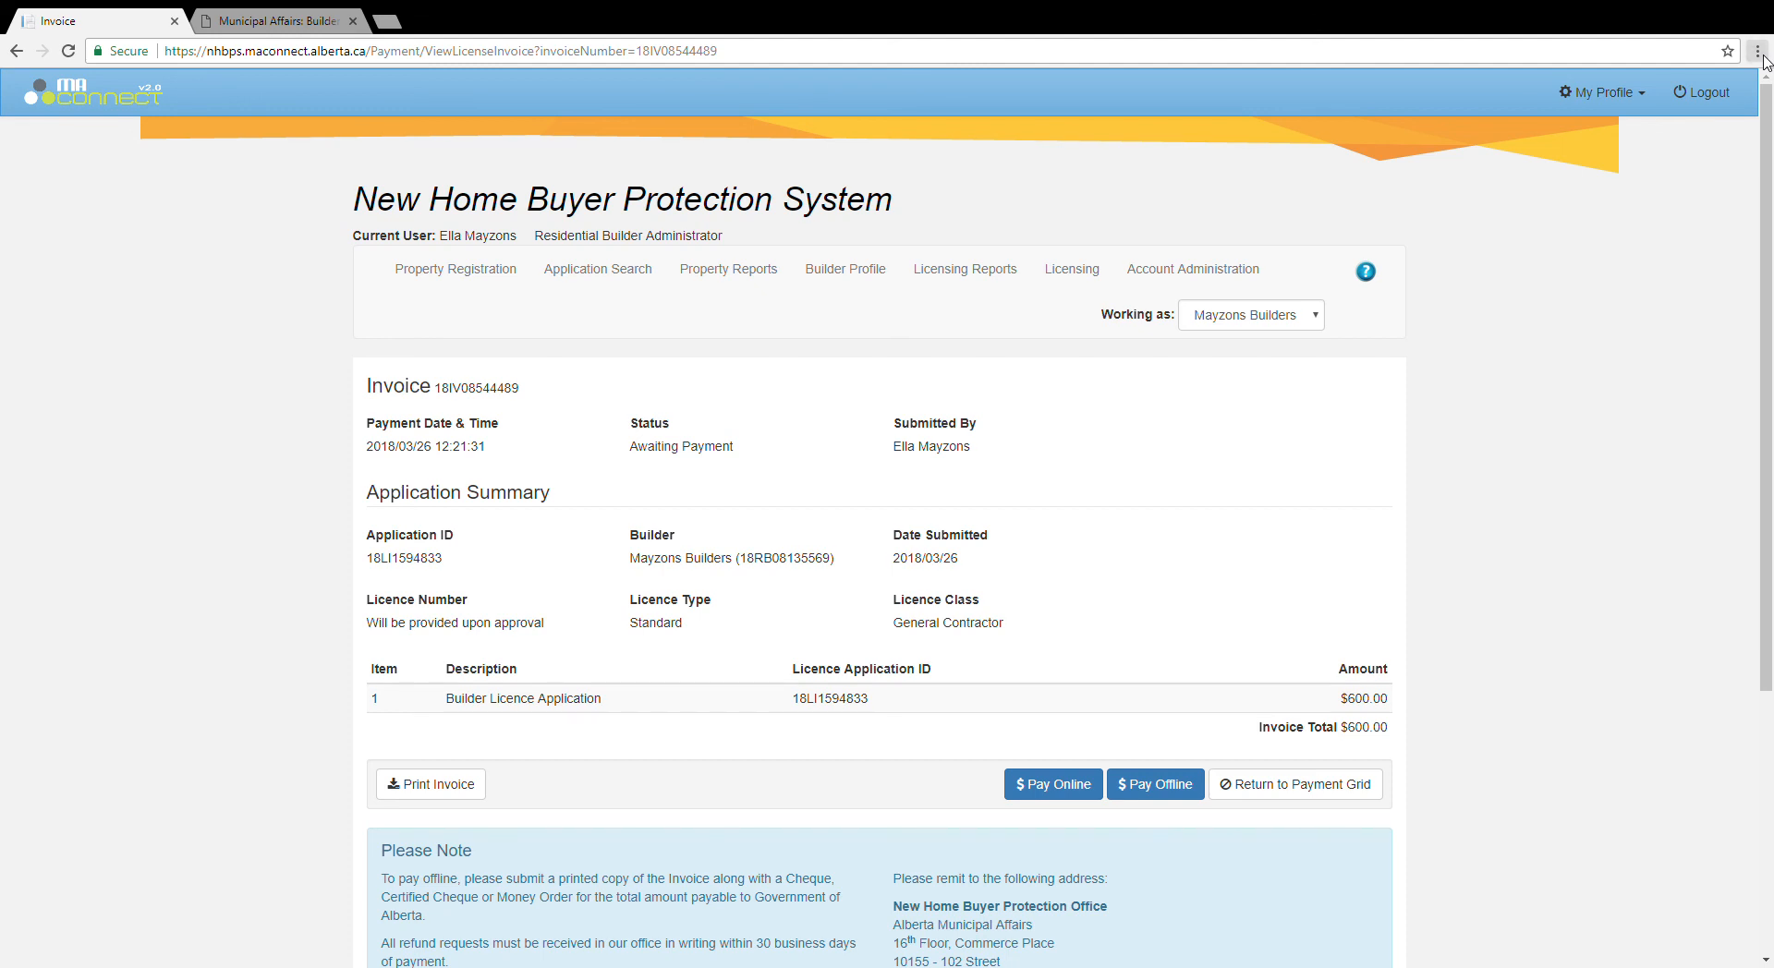
Step: Open Chrome Settings from the ⋮ menu in a new tab
click(1759, 54)
click(1620, 369)
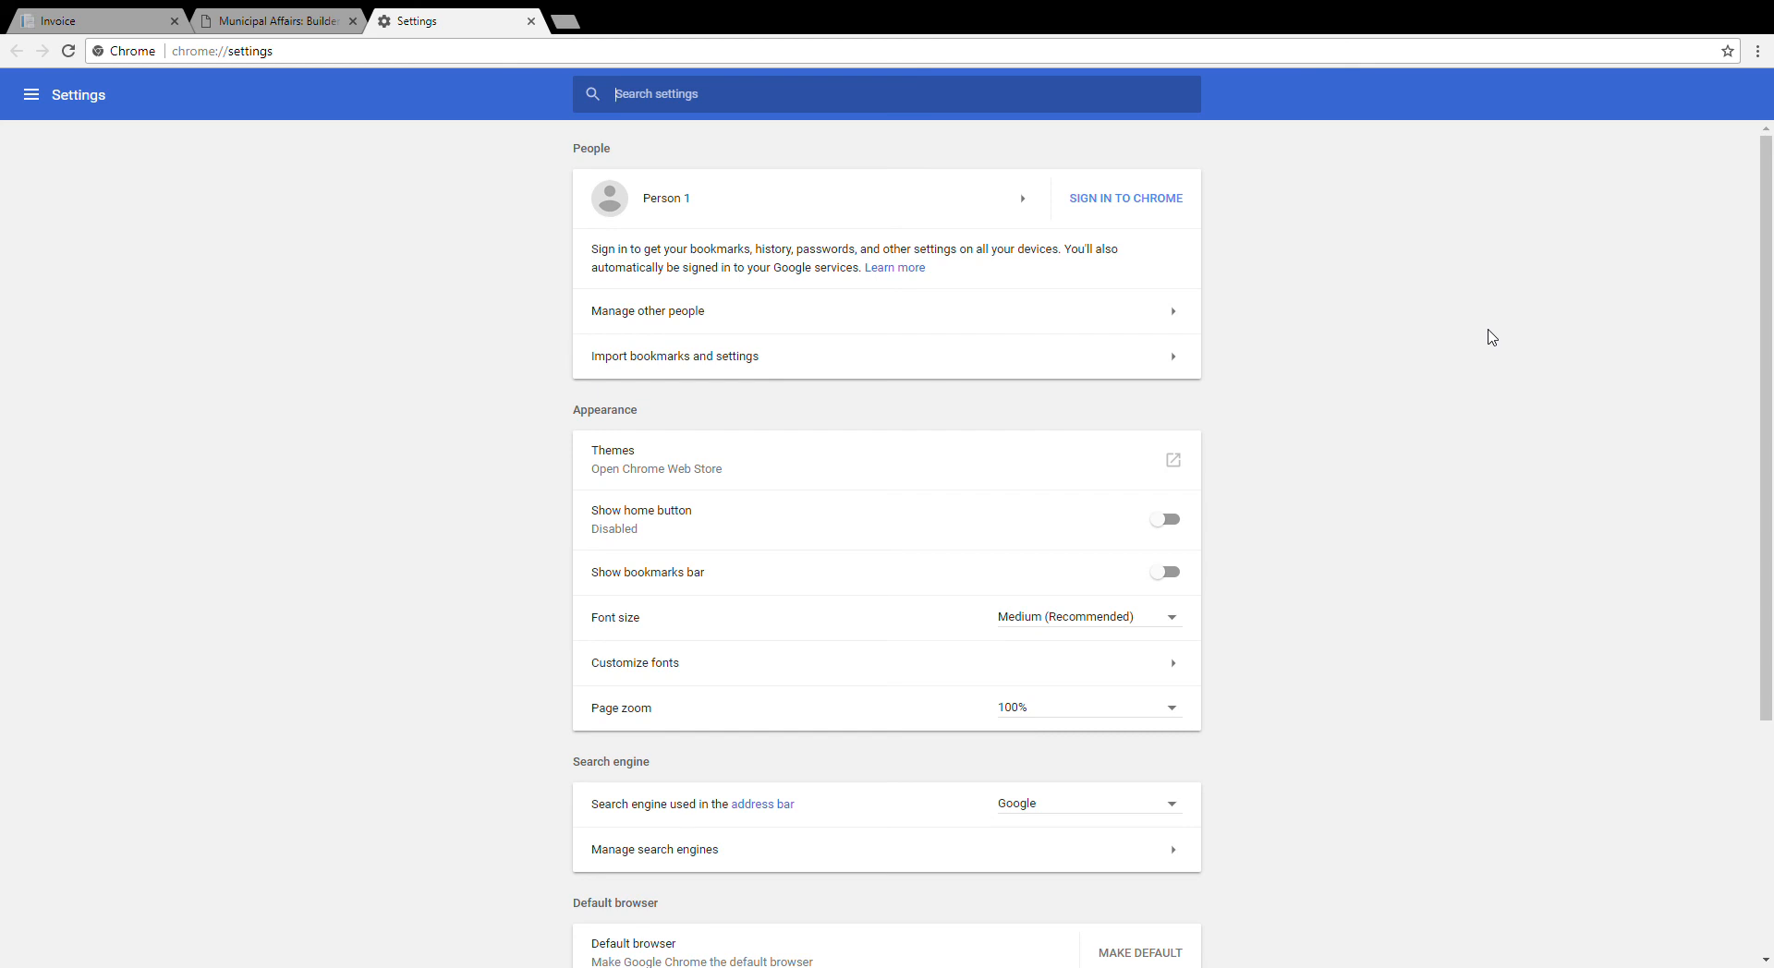
Step: Allow pop-ups in Chrome's content settings, then return to the MAConnect invoice page
scroll(1430, 419, down, 4)
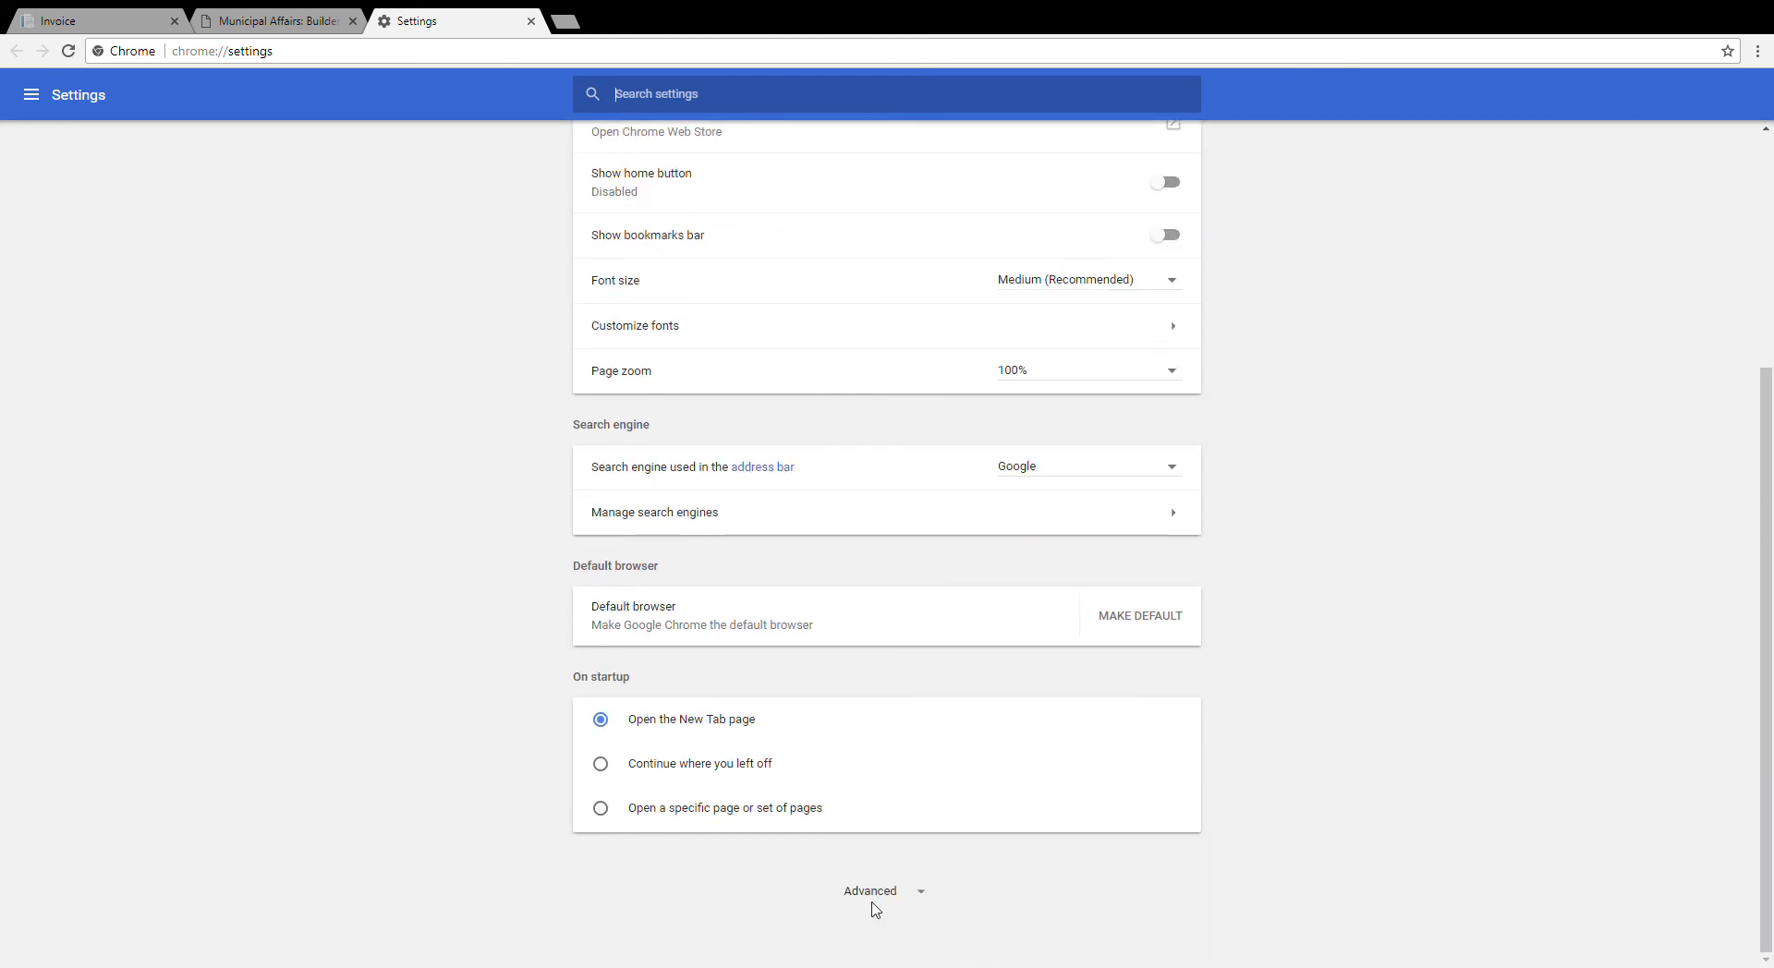
click(869, 891)
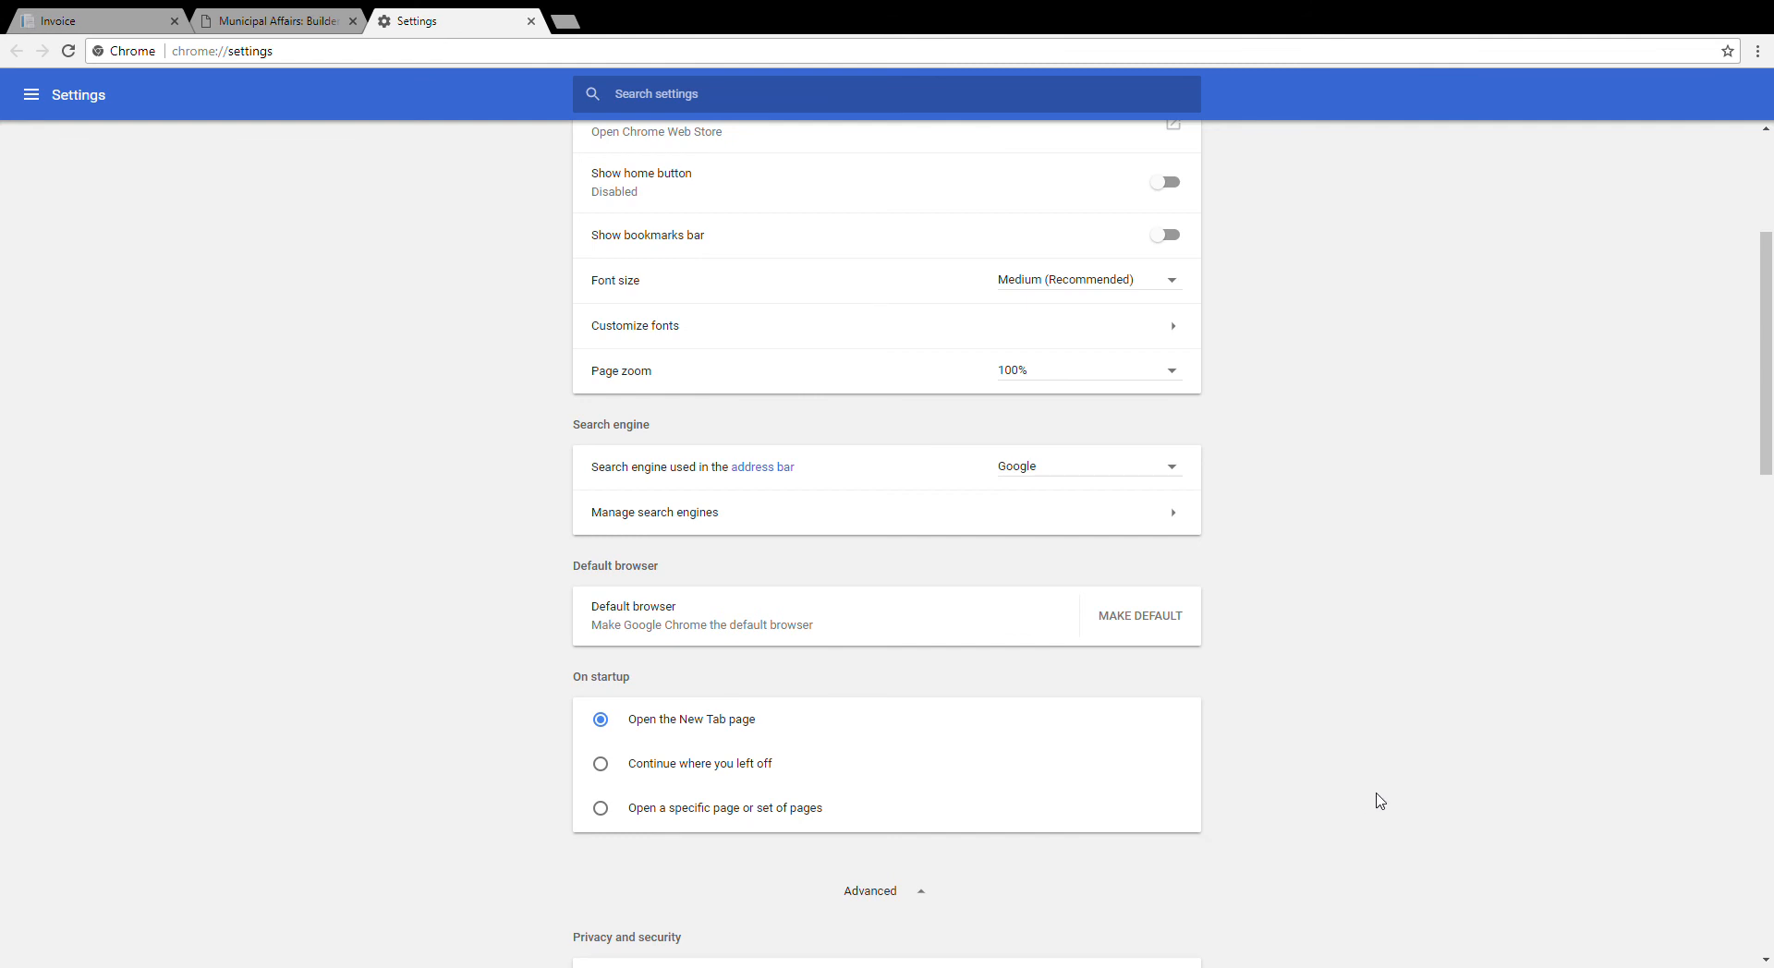
scroll(1379, 800, down, 3)
scroll(1379, 800, down, 4)
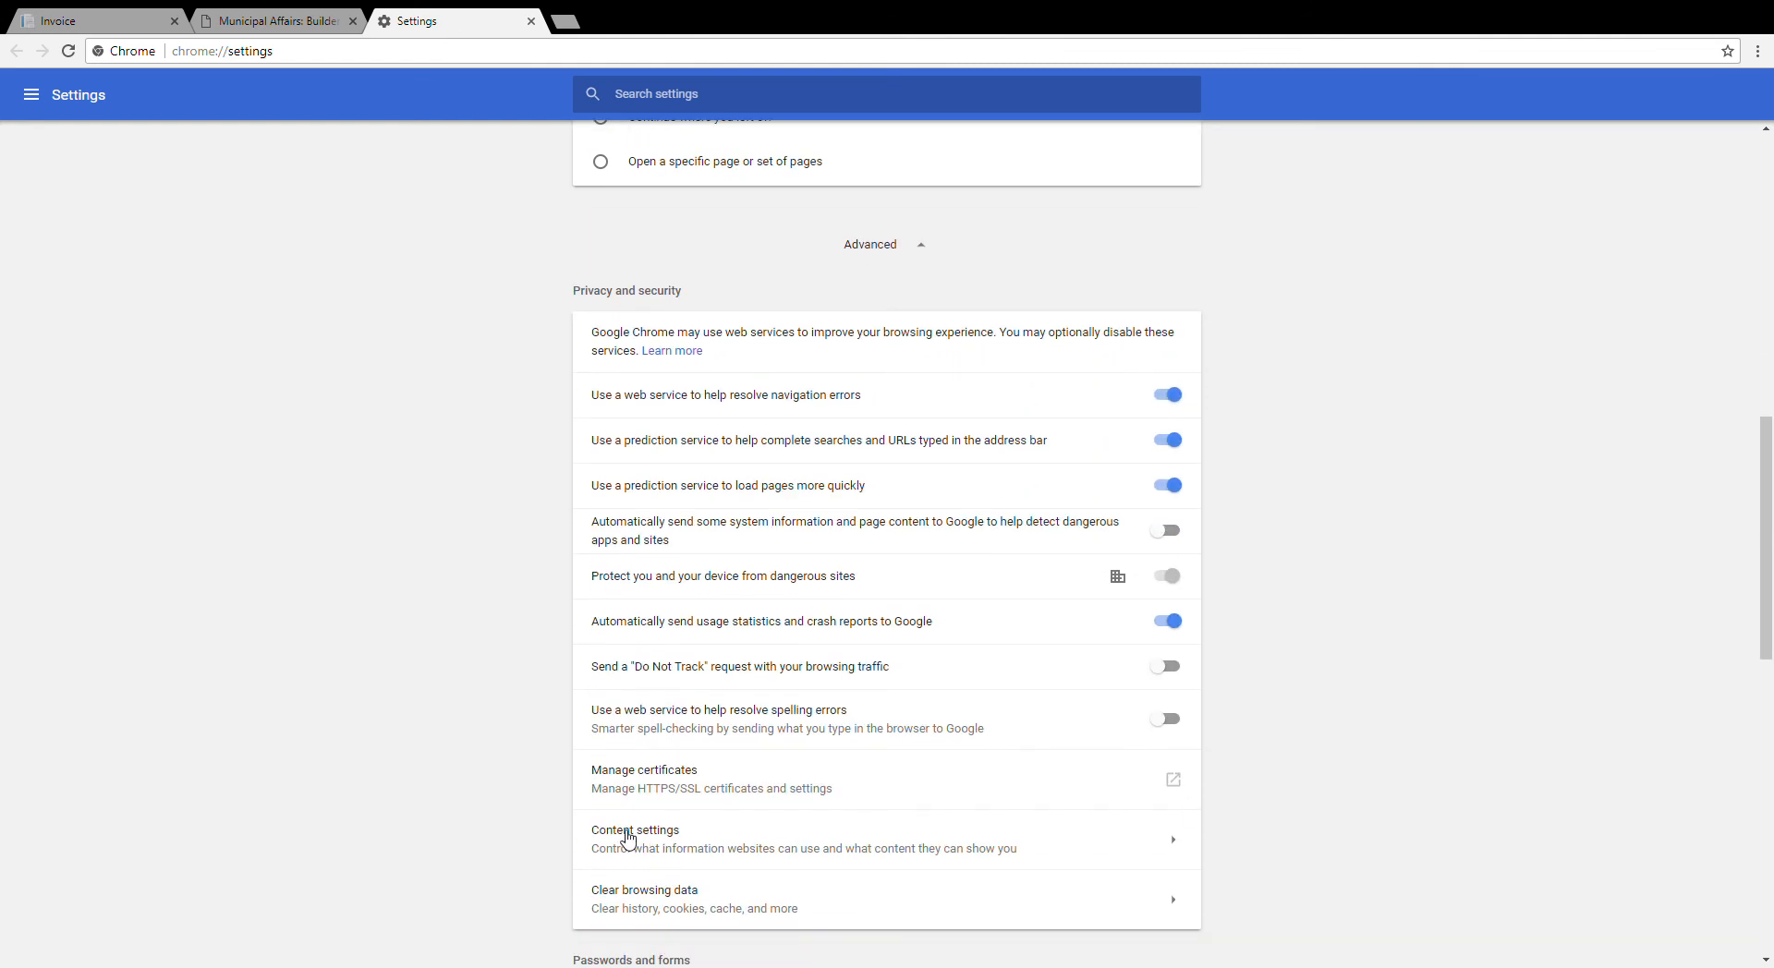
click(621, 835)
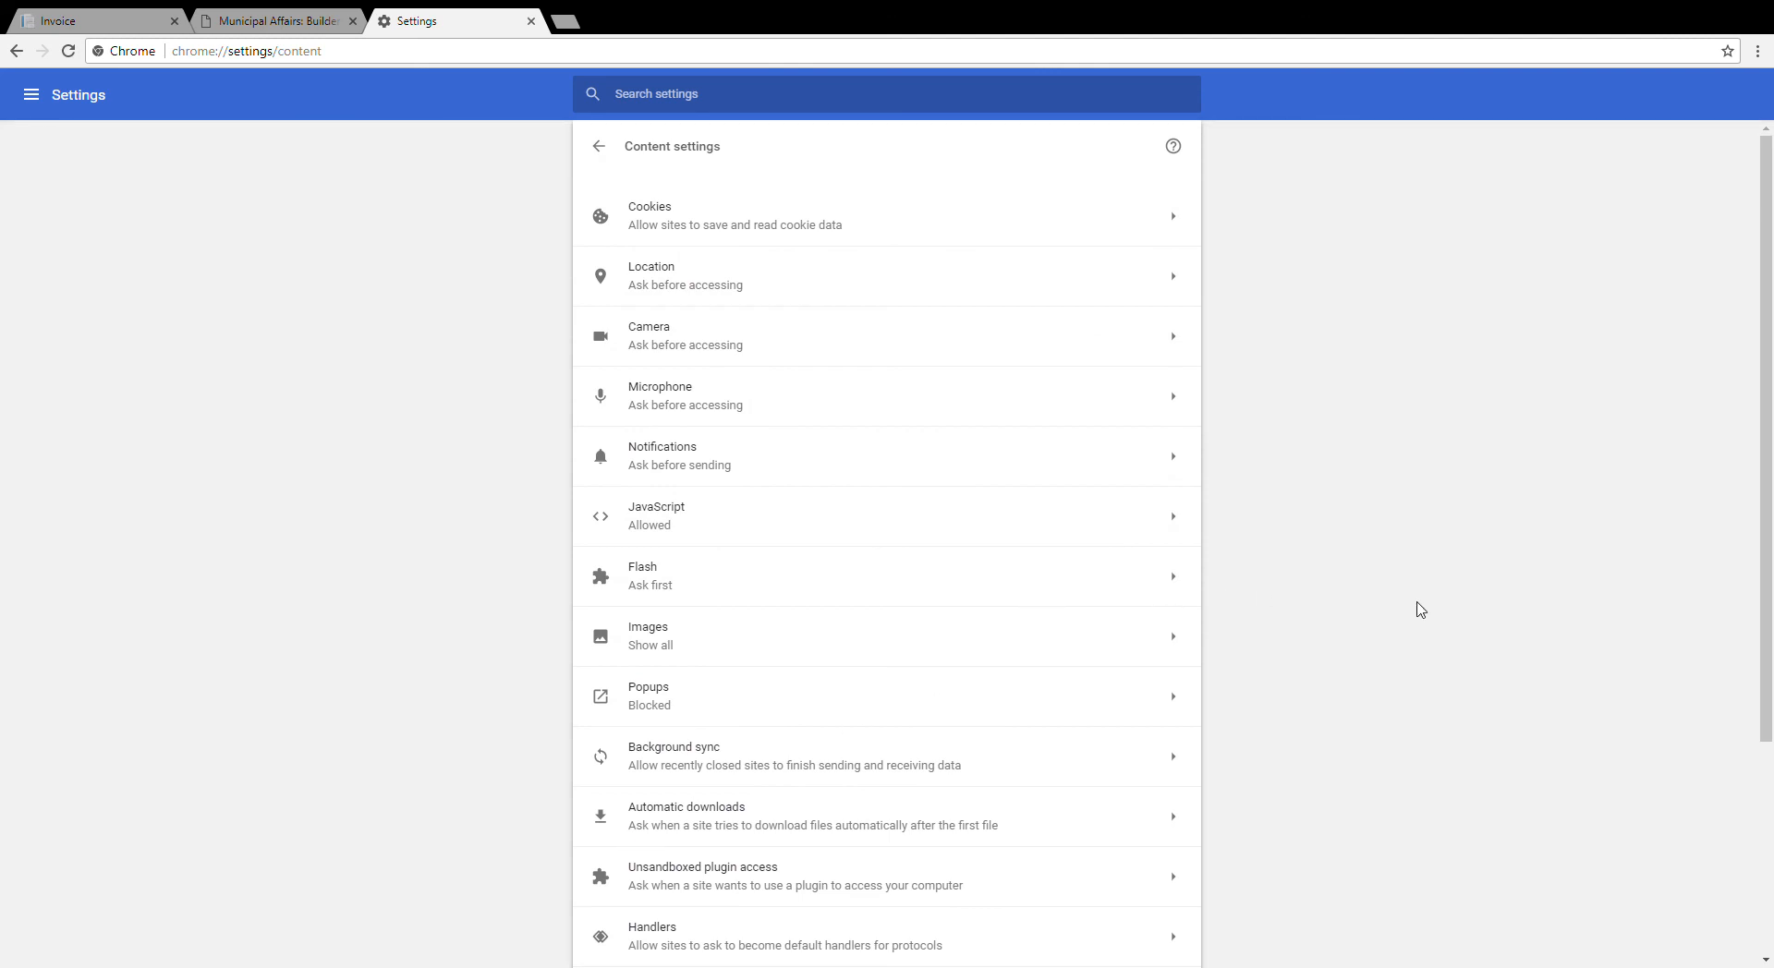
click(648, 693)
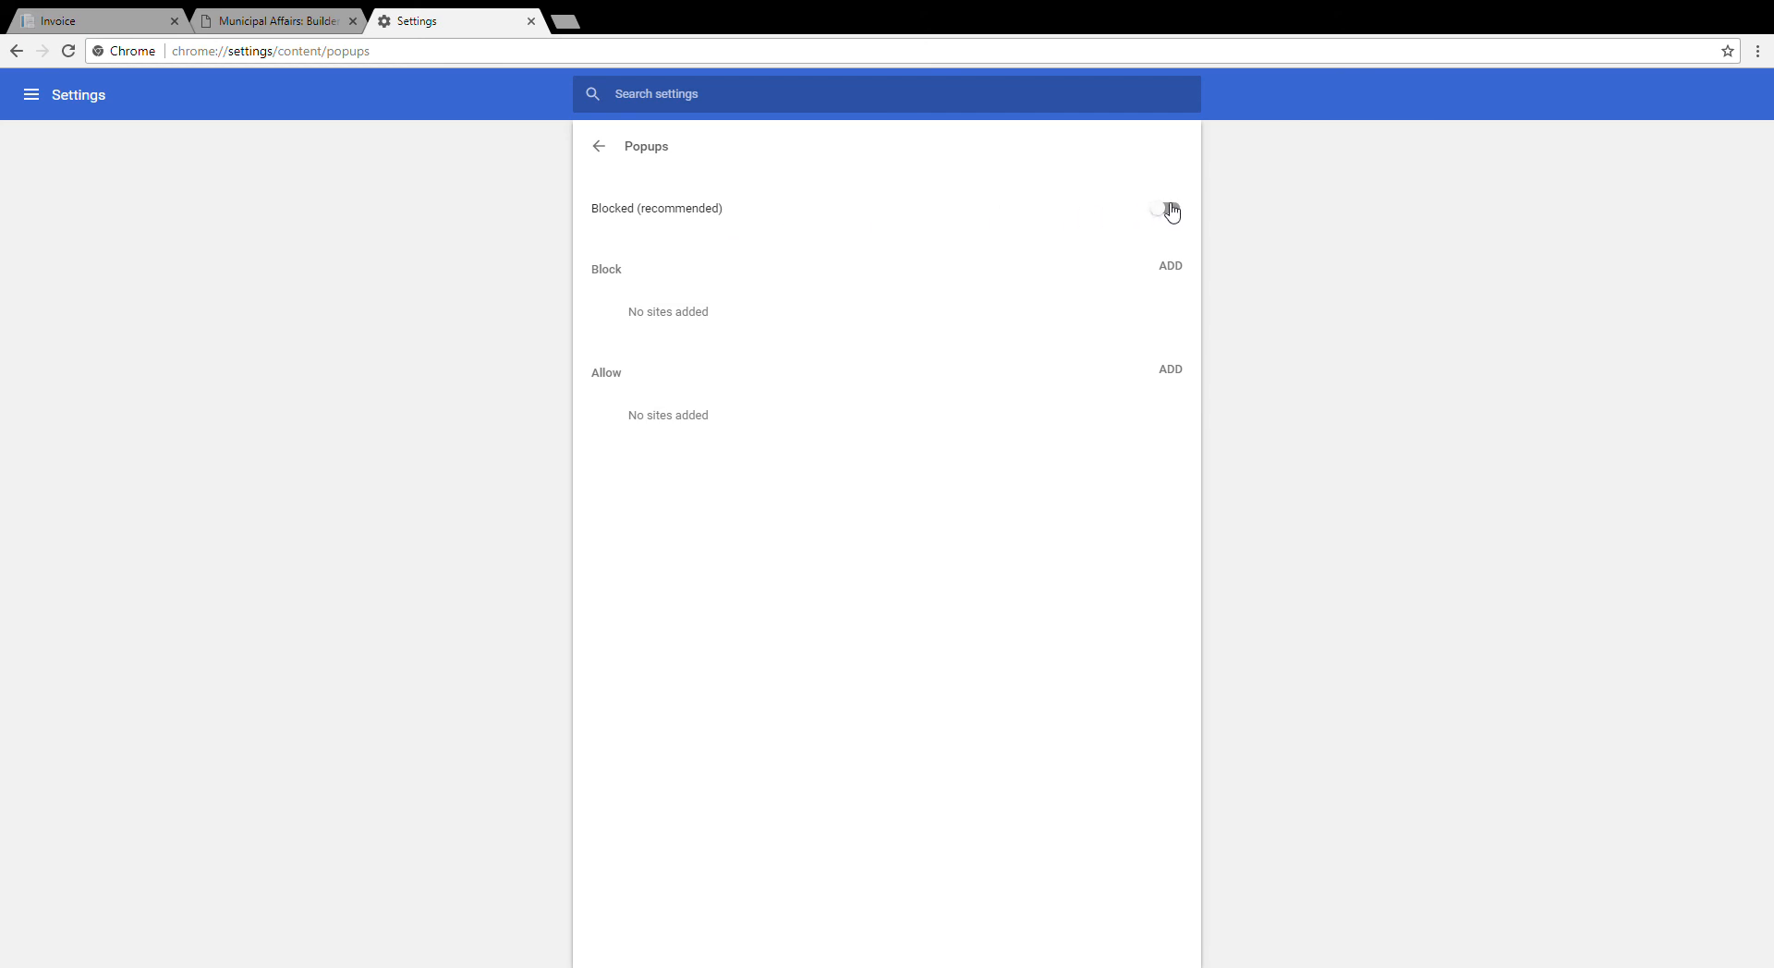
click(1169, 209)
click(55, 23)
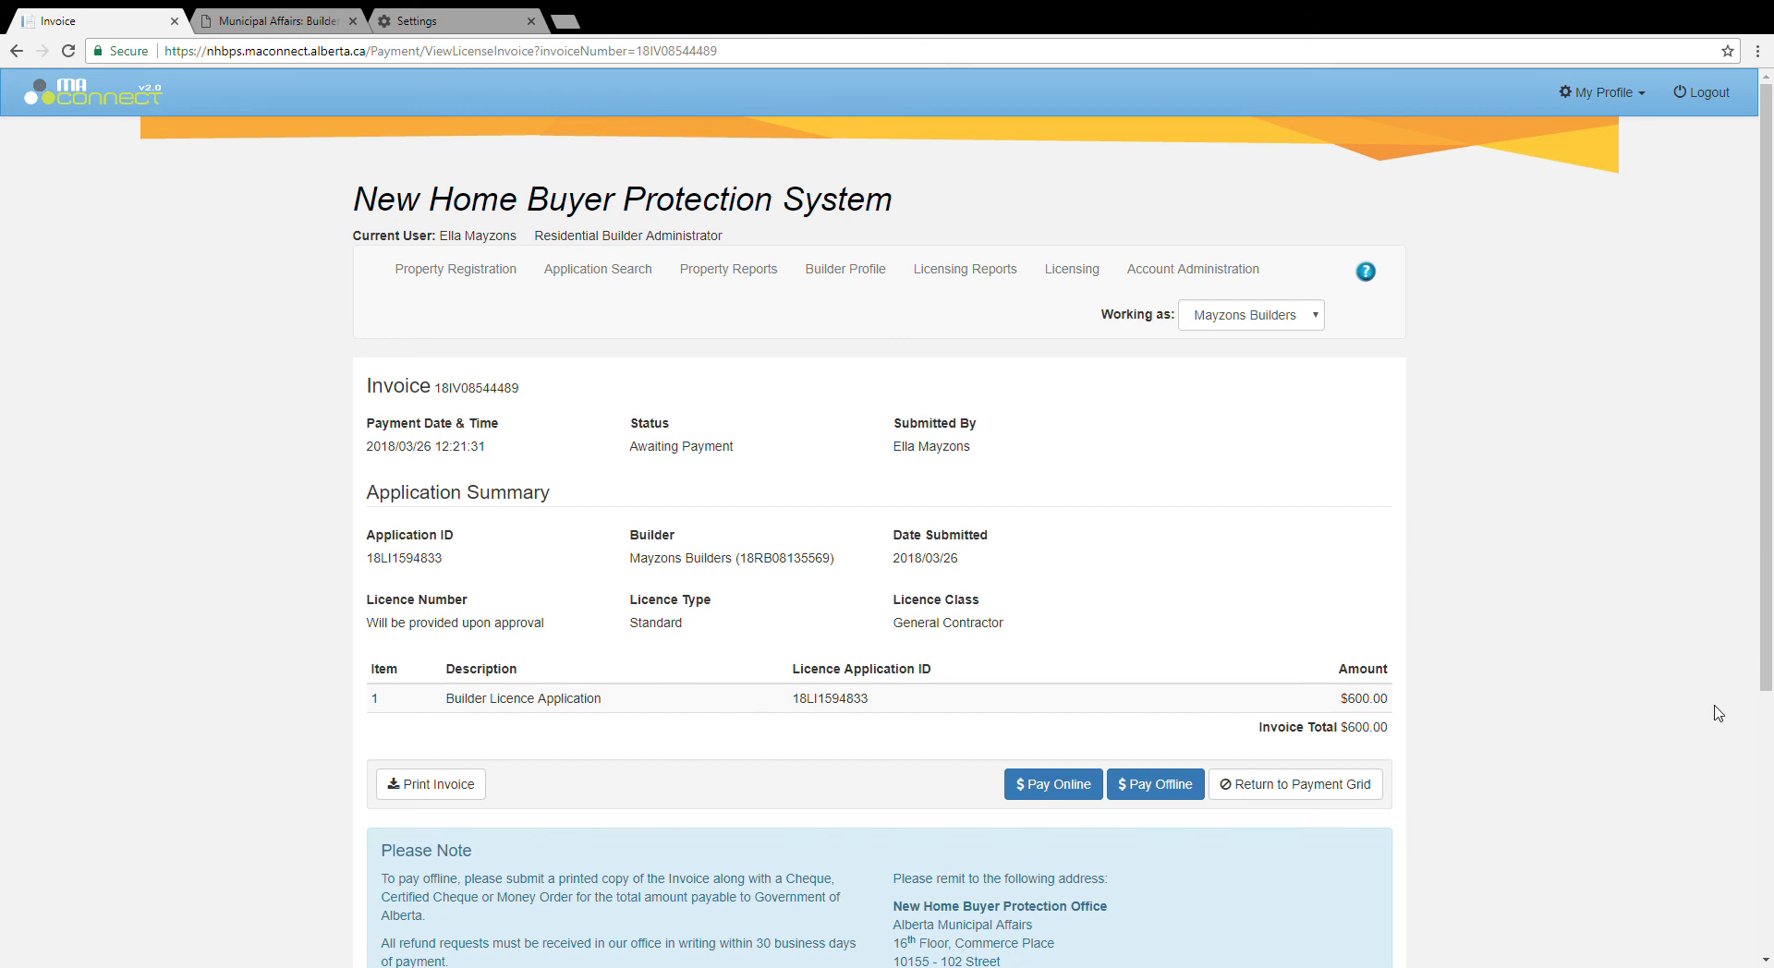
Step: Choose Pay Online for the $600.00 licence invoice and continue to MyAlberta eServices
scroll(1716, 724, down, 1)
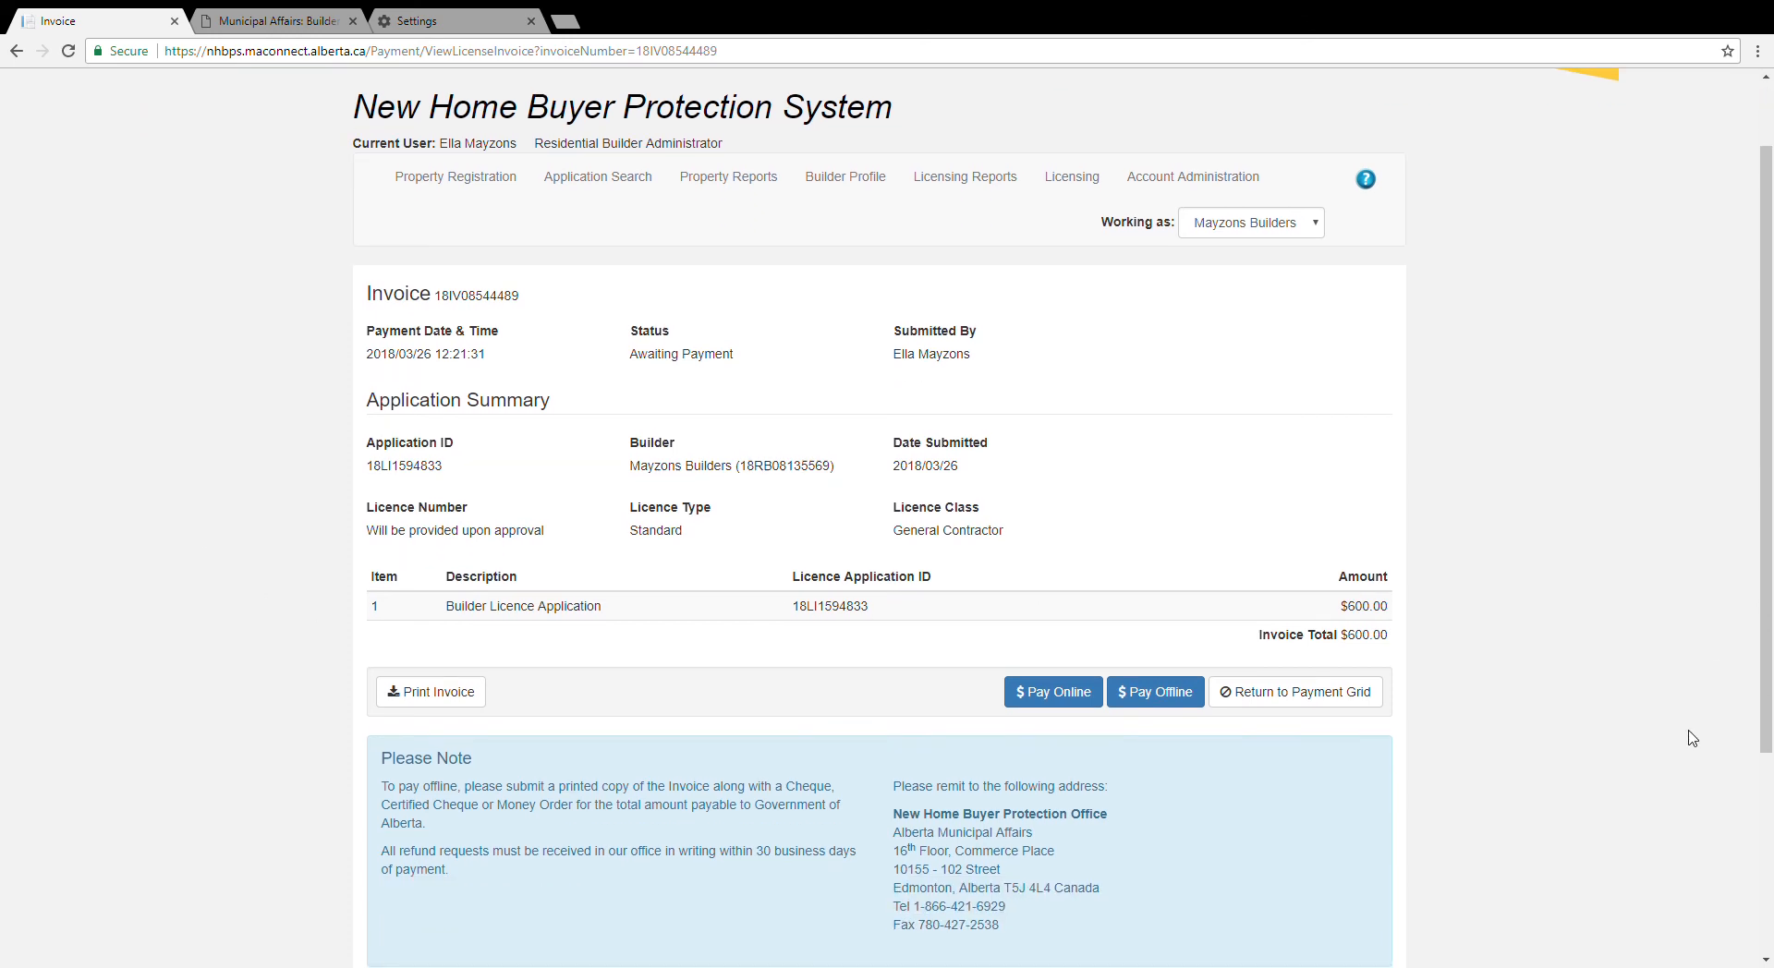
click(1039, 700)
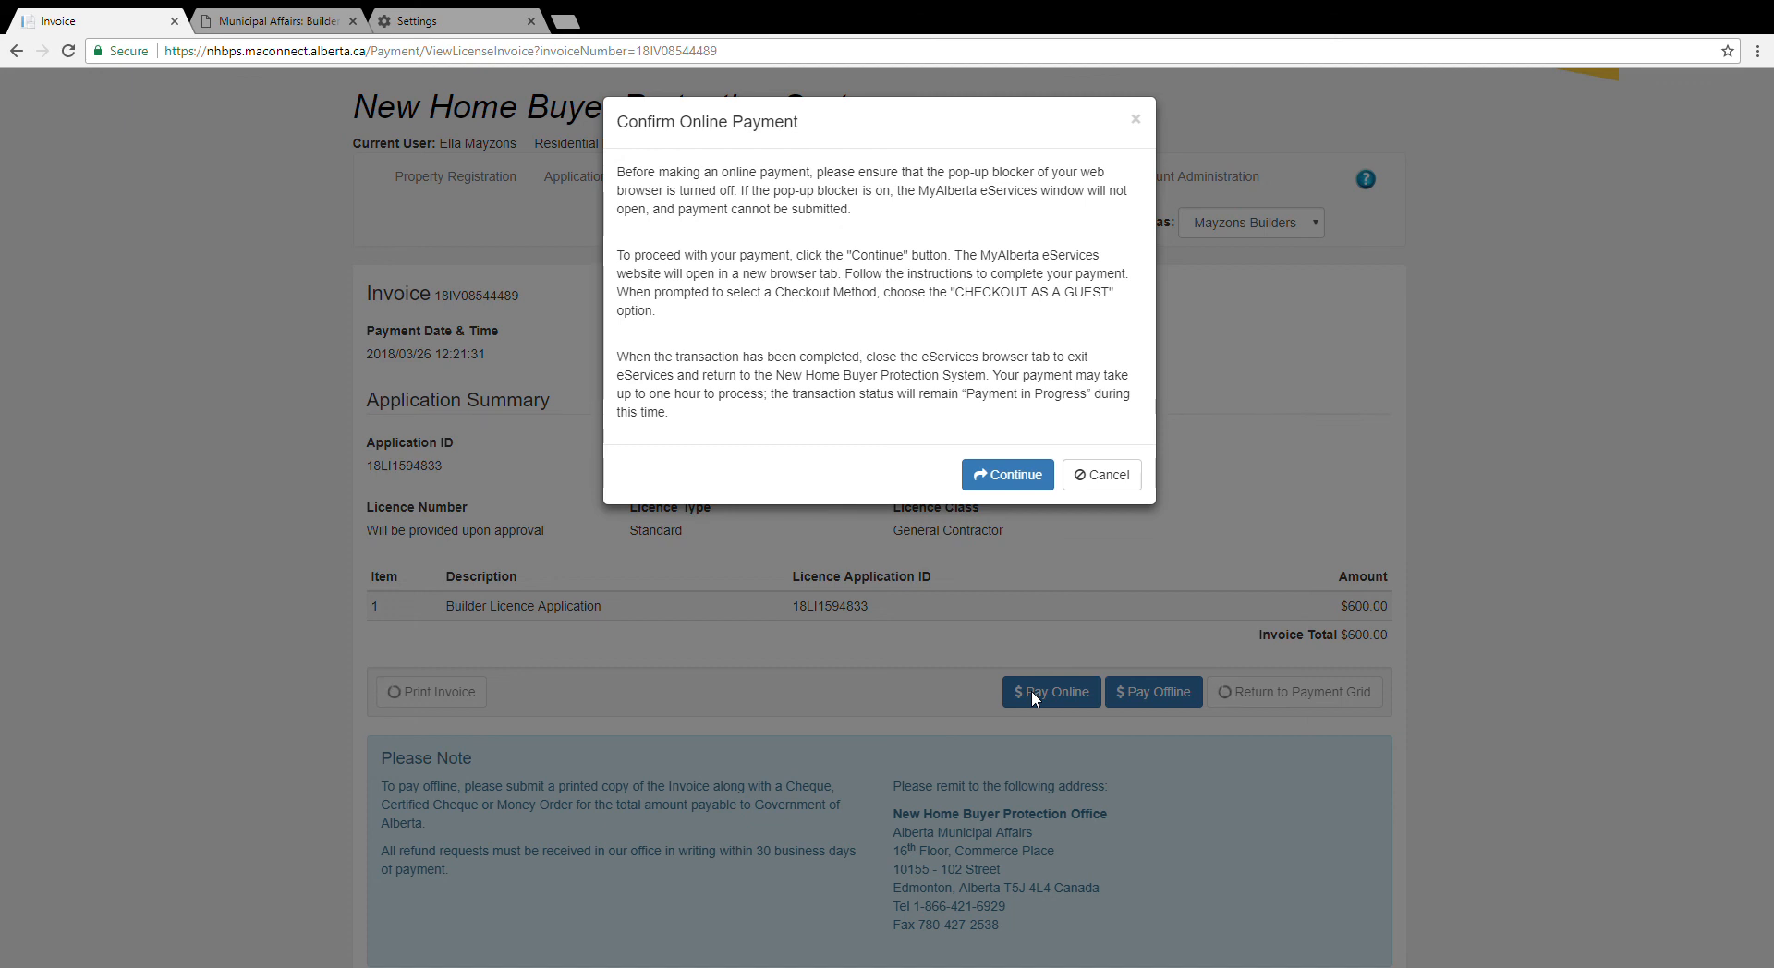
click(1017, 476)
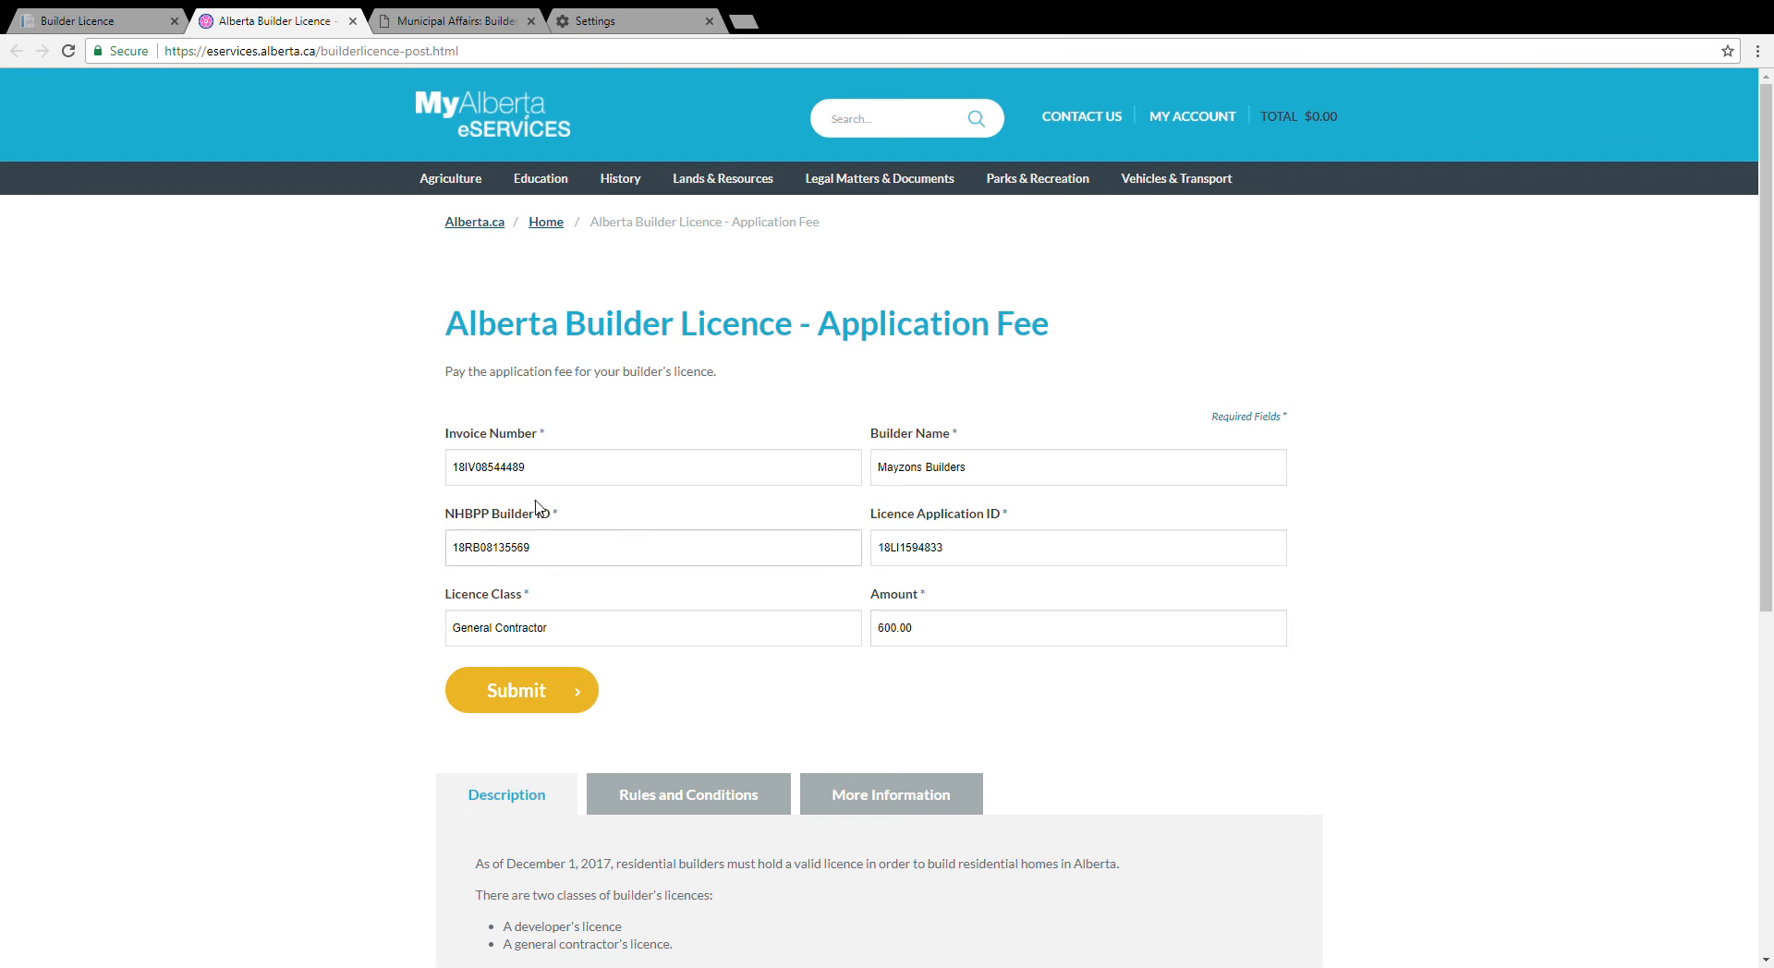
Step: Submit the prefilled Alberta Builder Licence Application Fee of 600.00
click(534, 697)
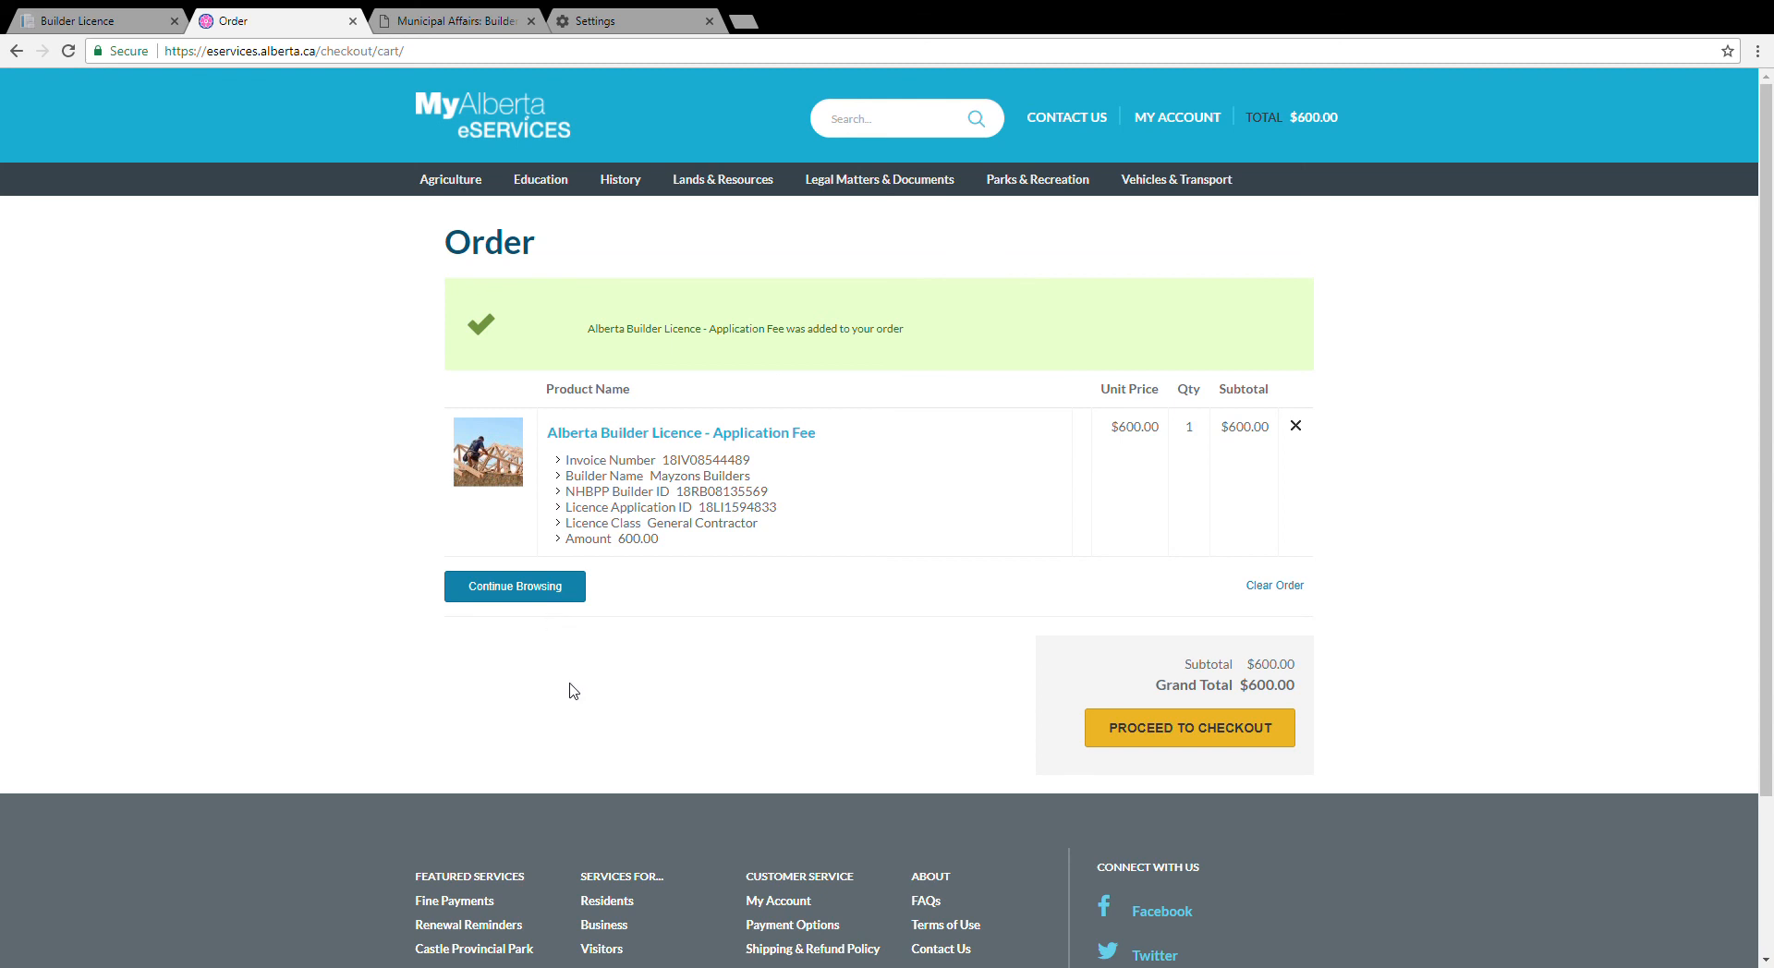
Step: Proceed to checkout for the $600.00 order and continue as a guest
click(1157, 729)
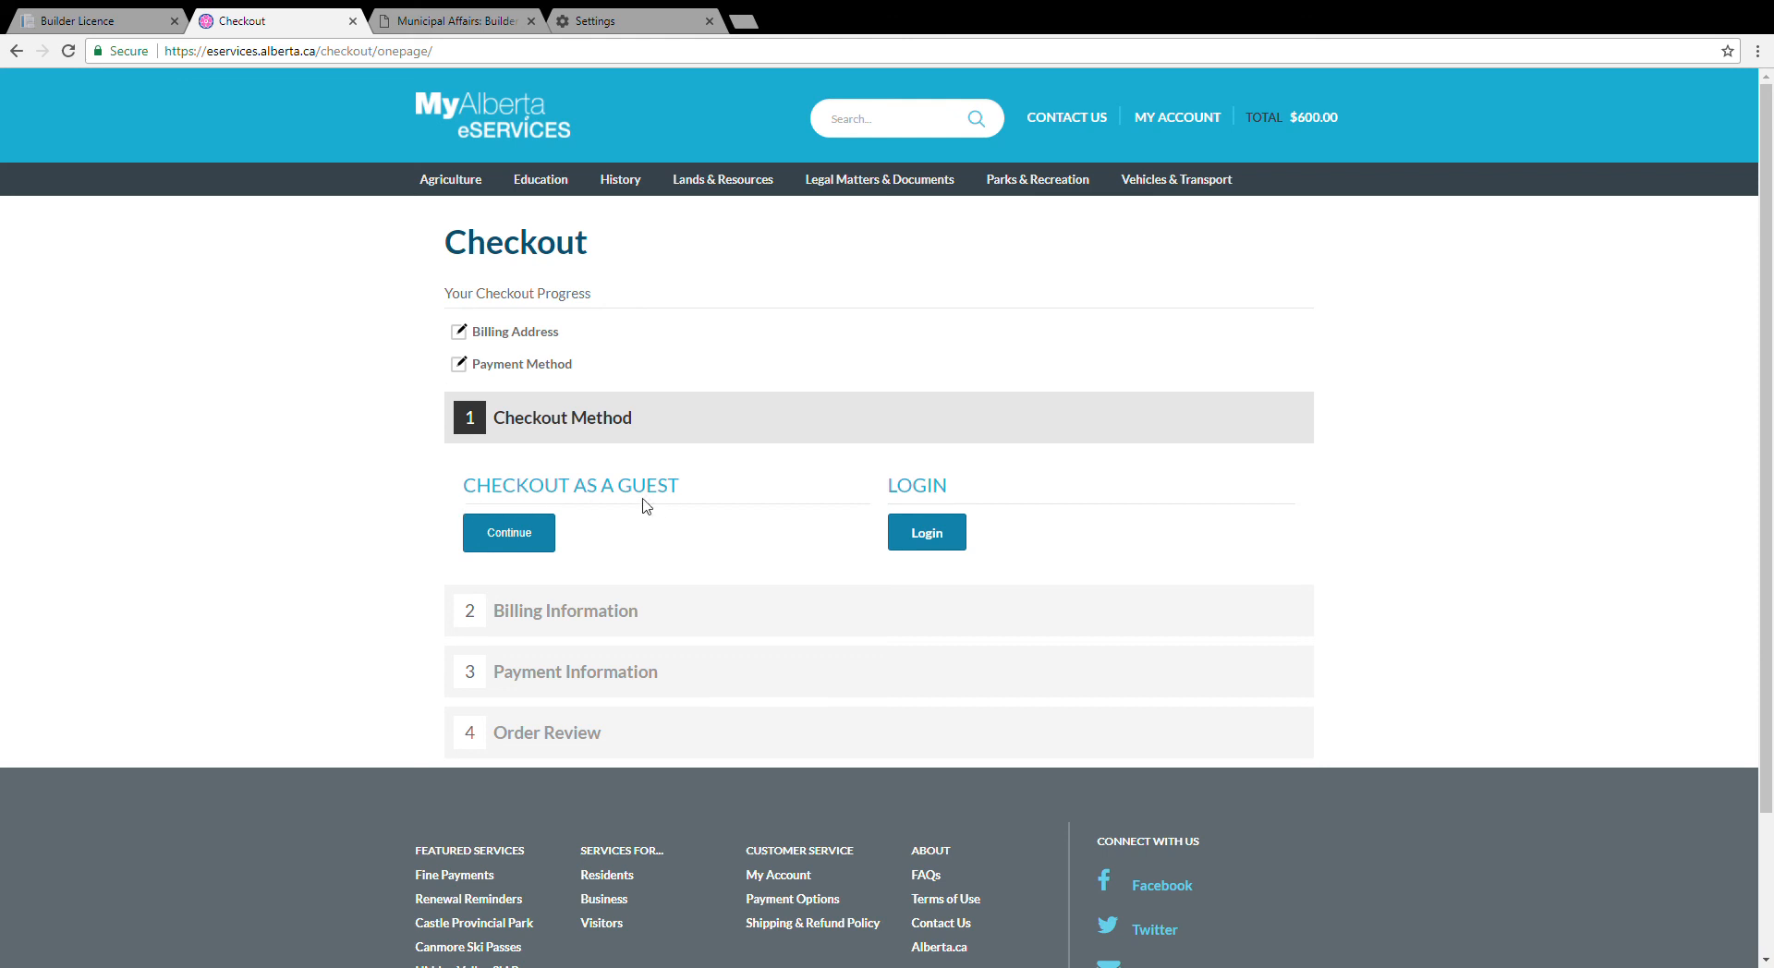
click(516, 536)
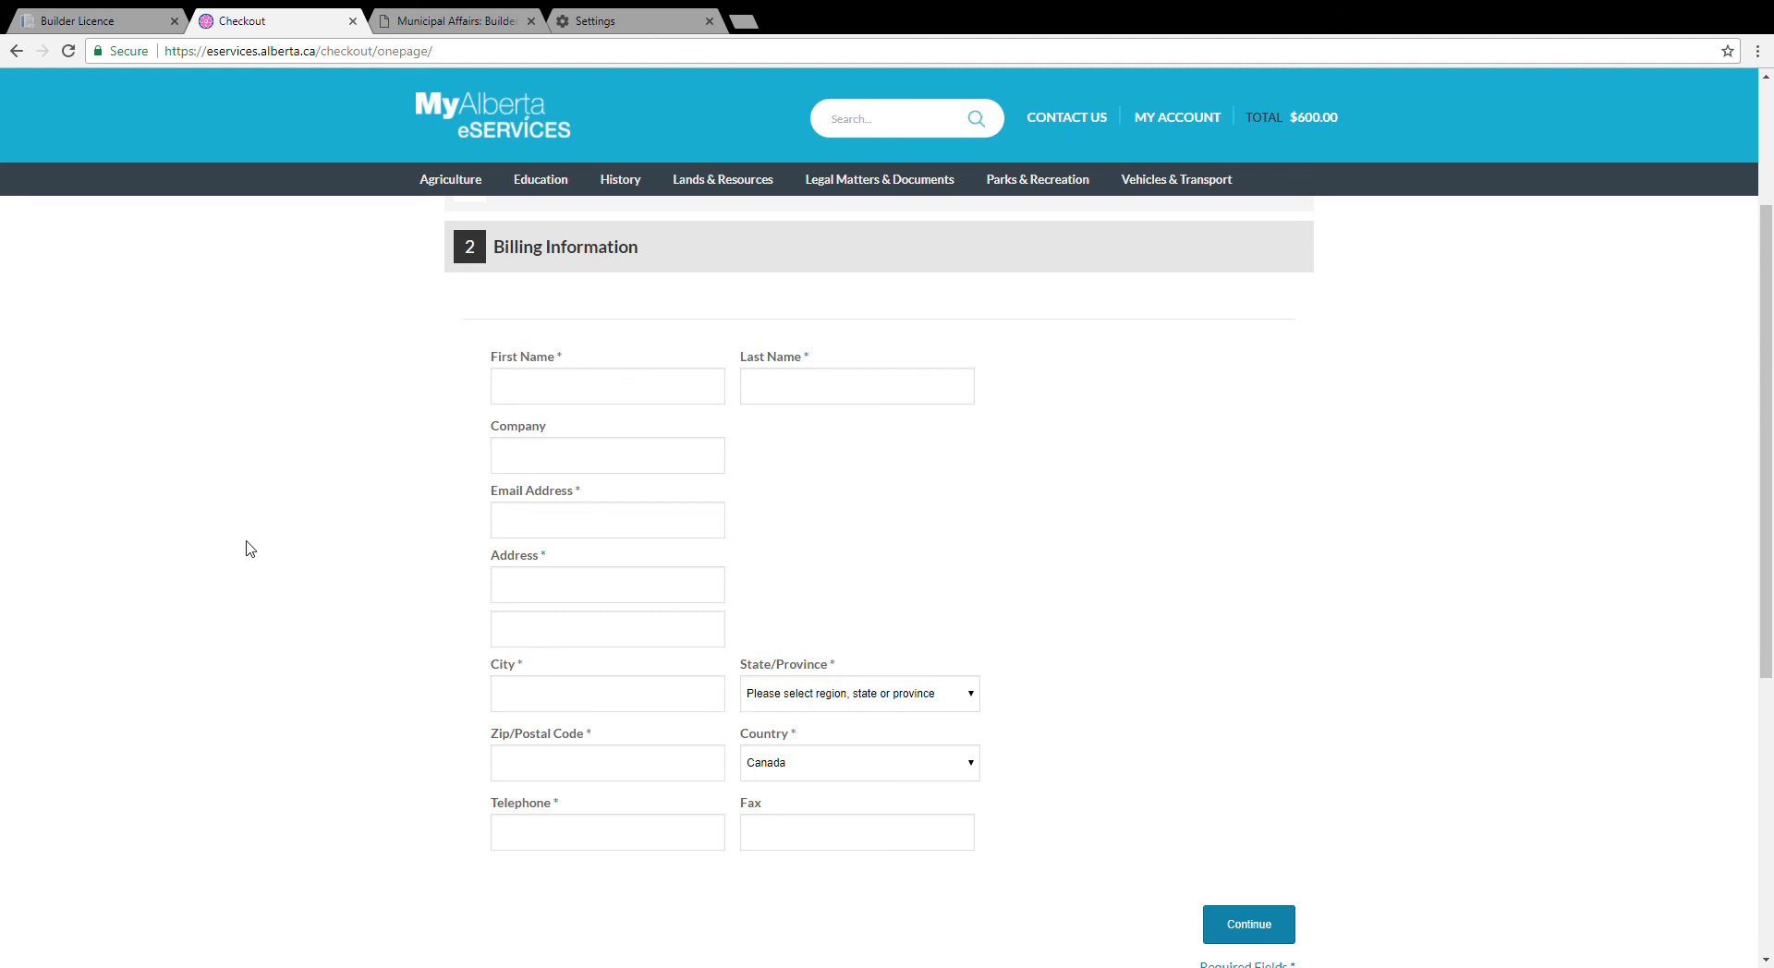
Step: Enter the billing first and last name and pick the suggested e-mail address
click(573, 401)
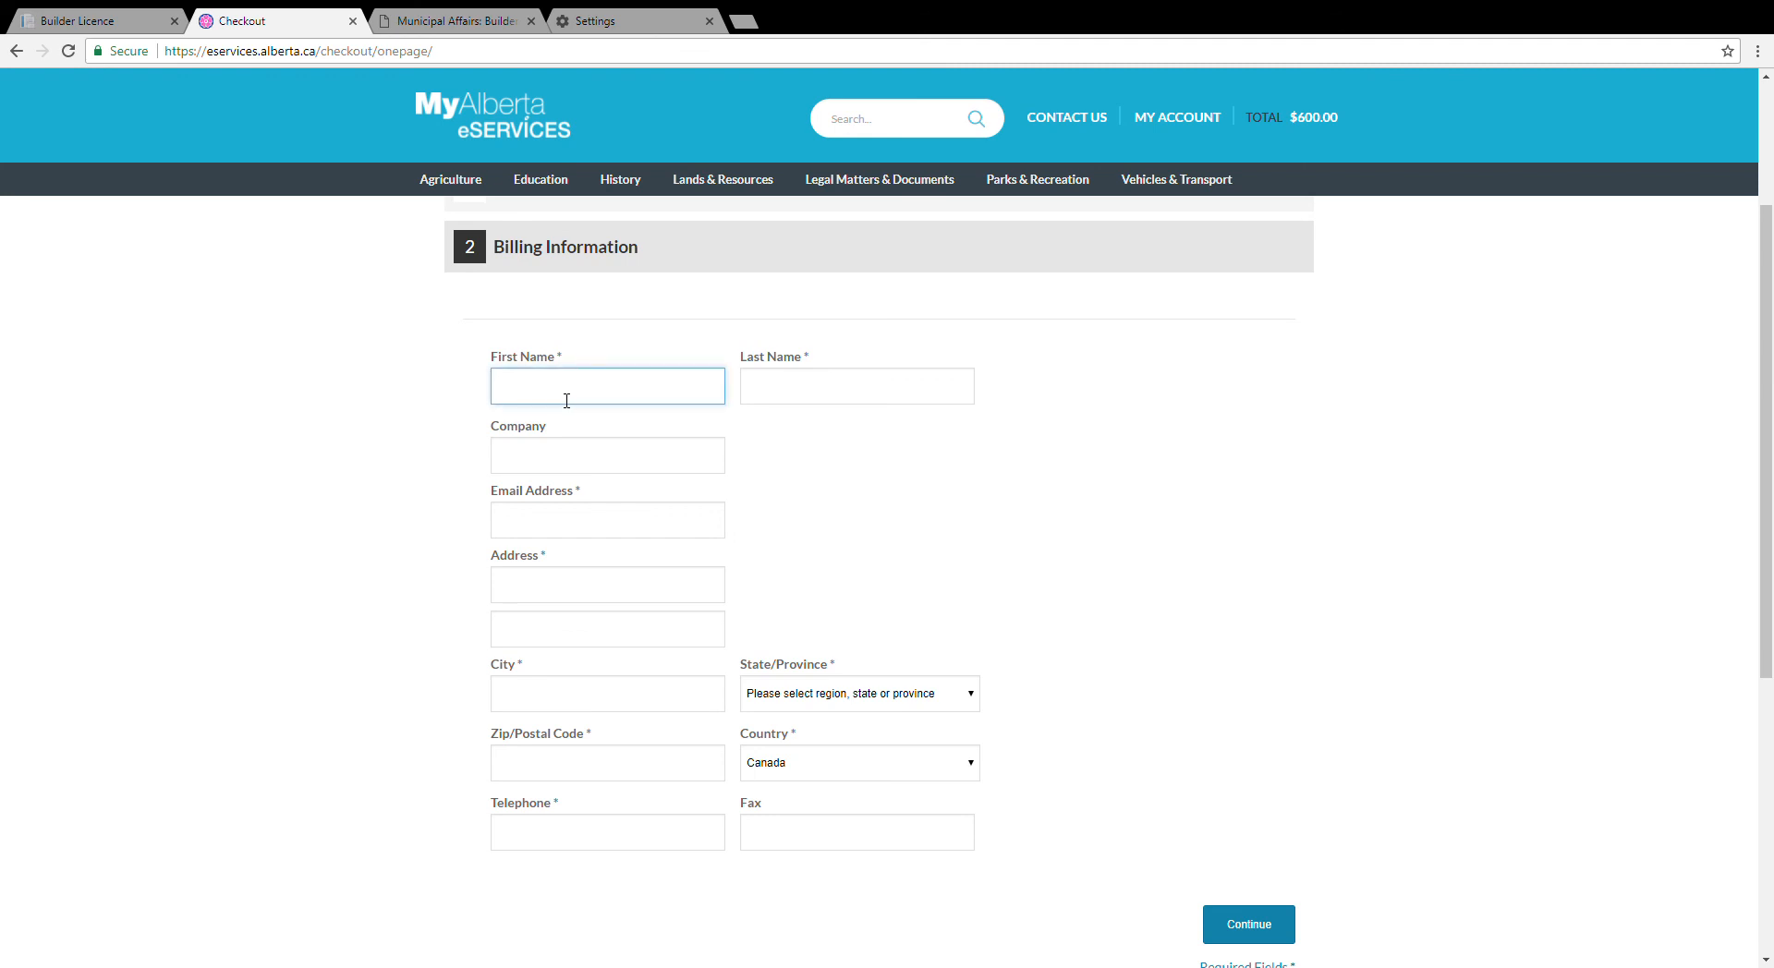
key(Tab)
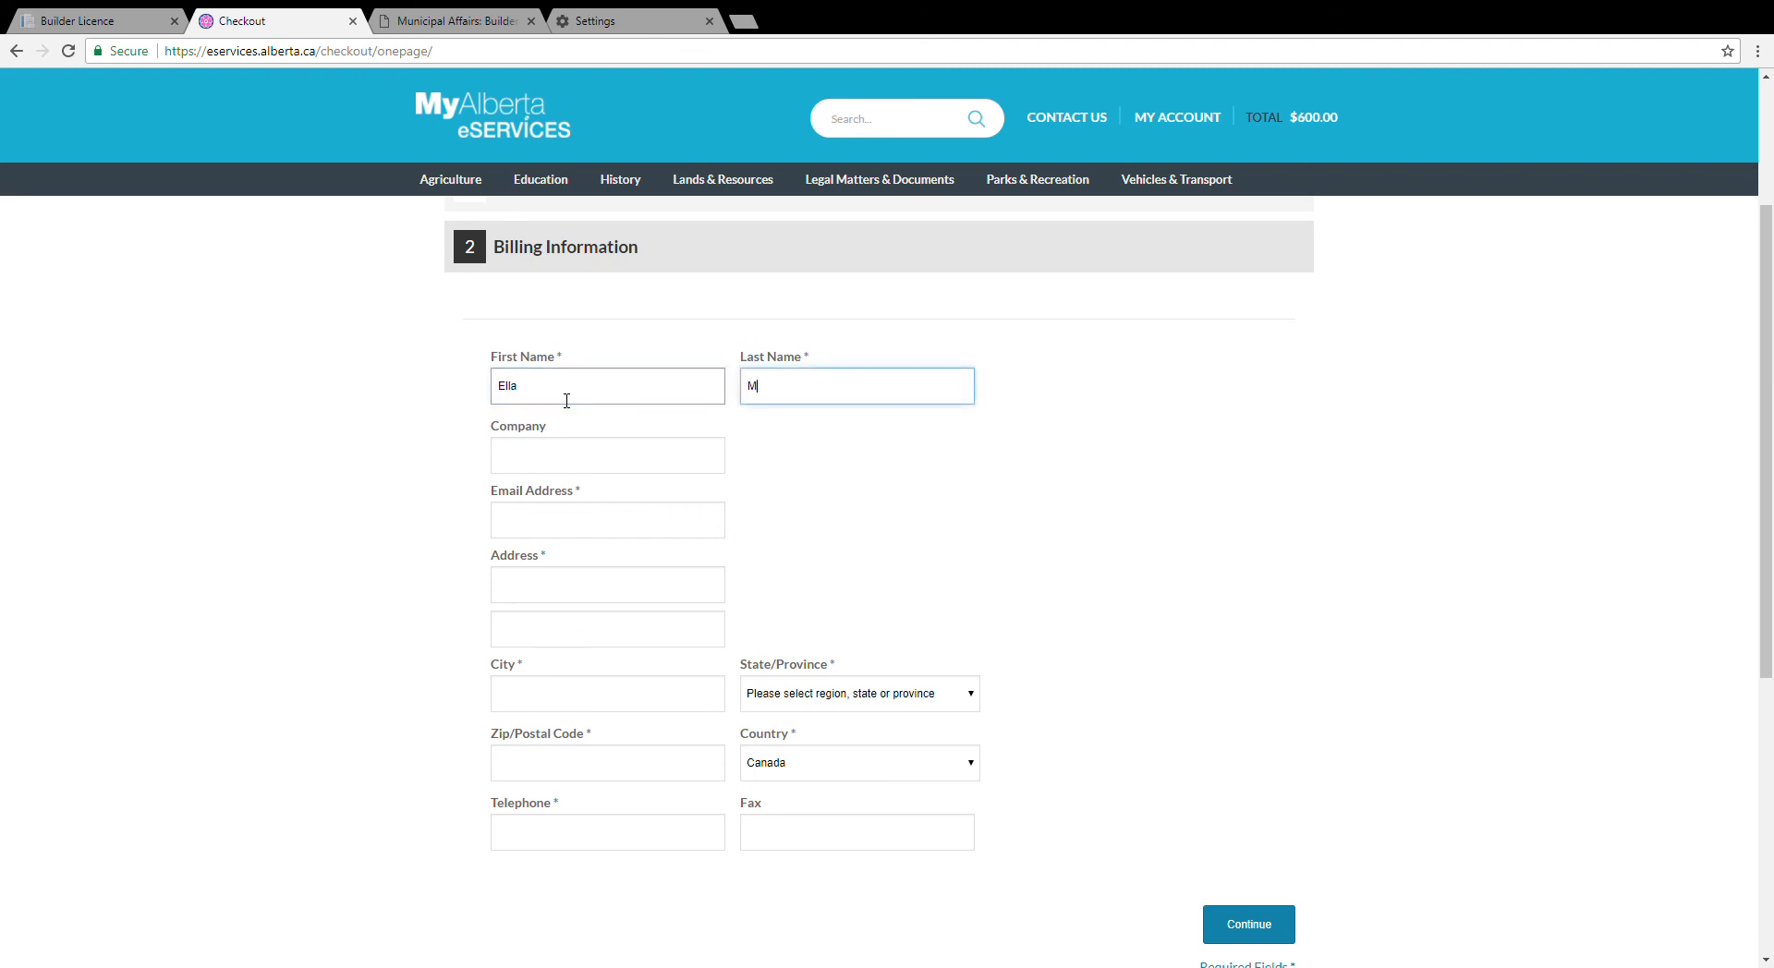
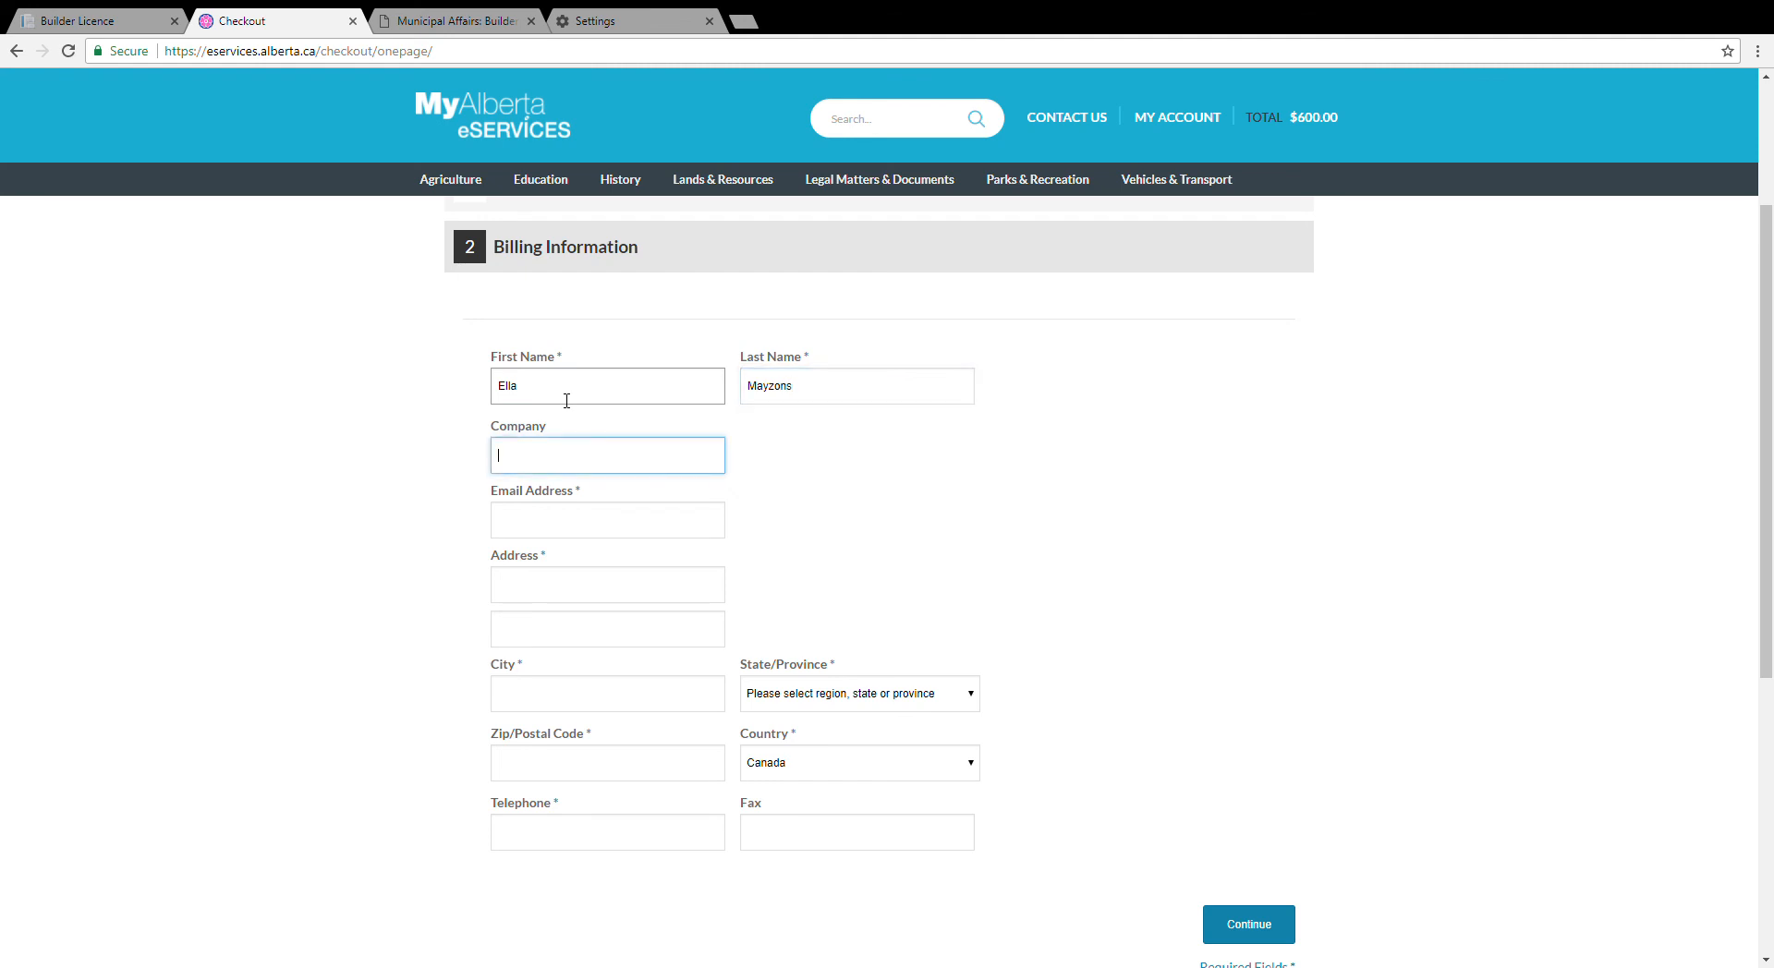
key(Tab)
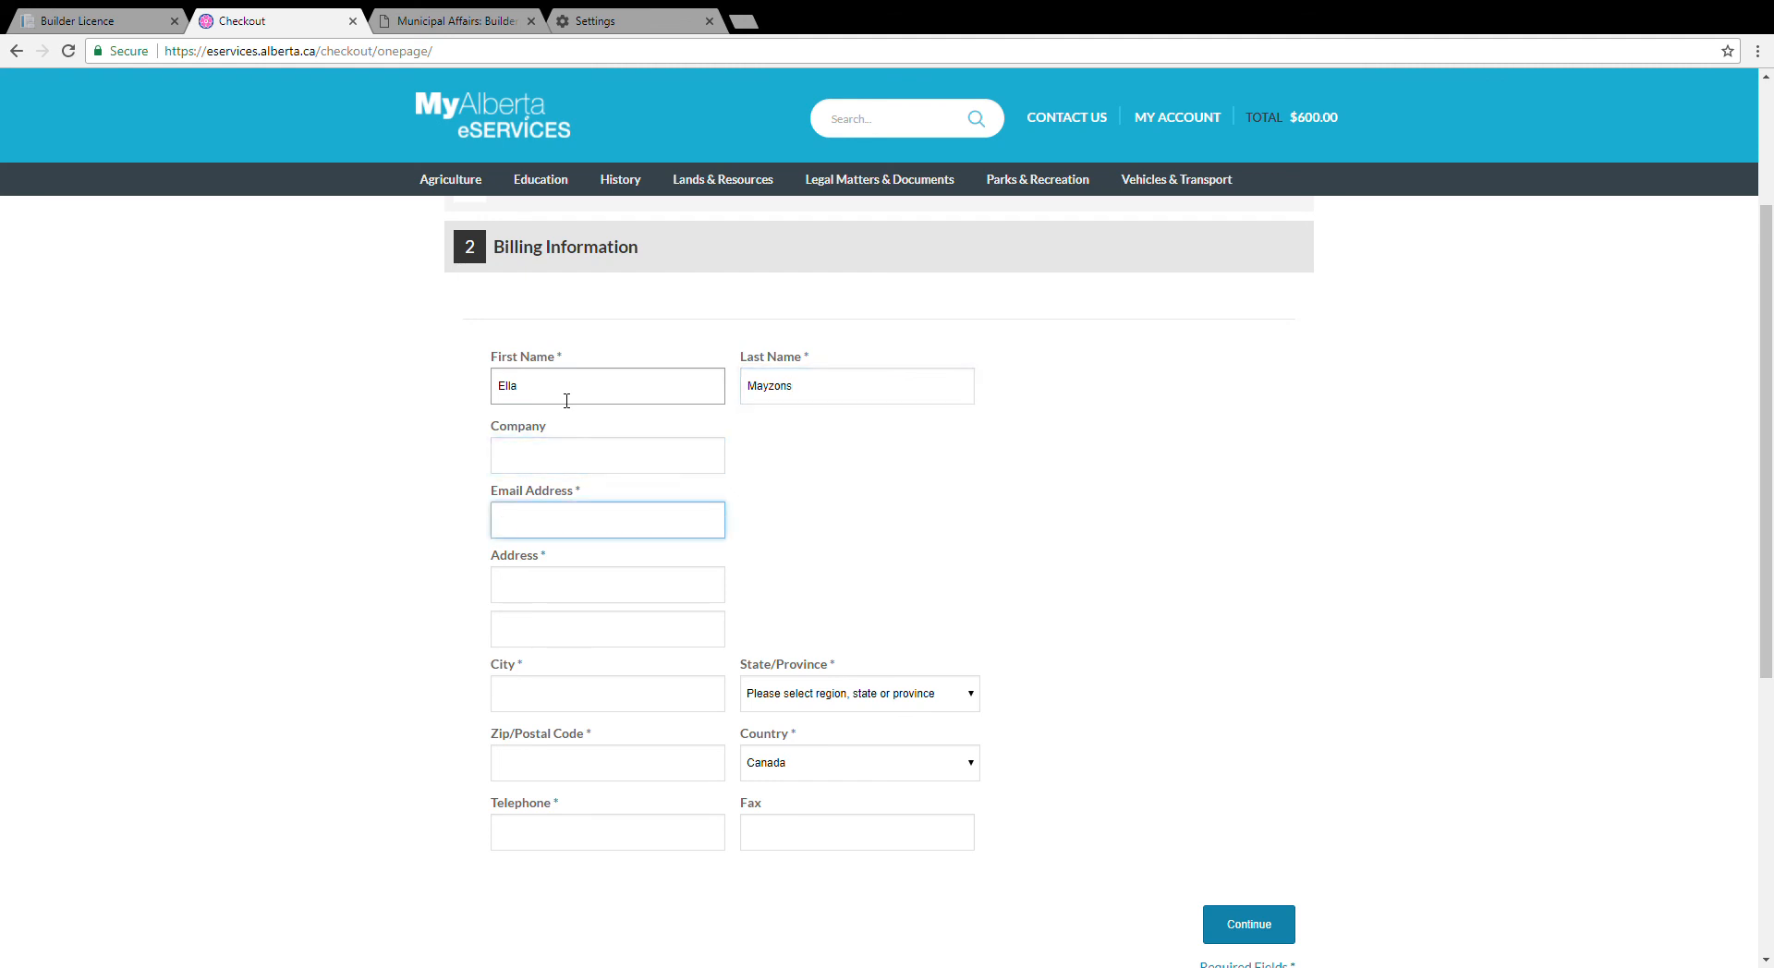
text(ma)
click(584, 556)
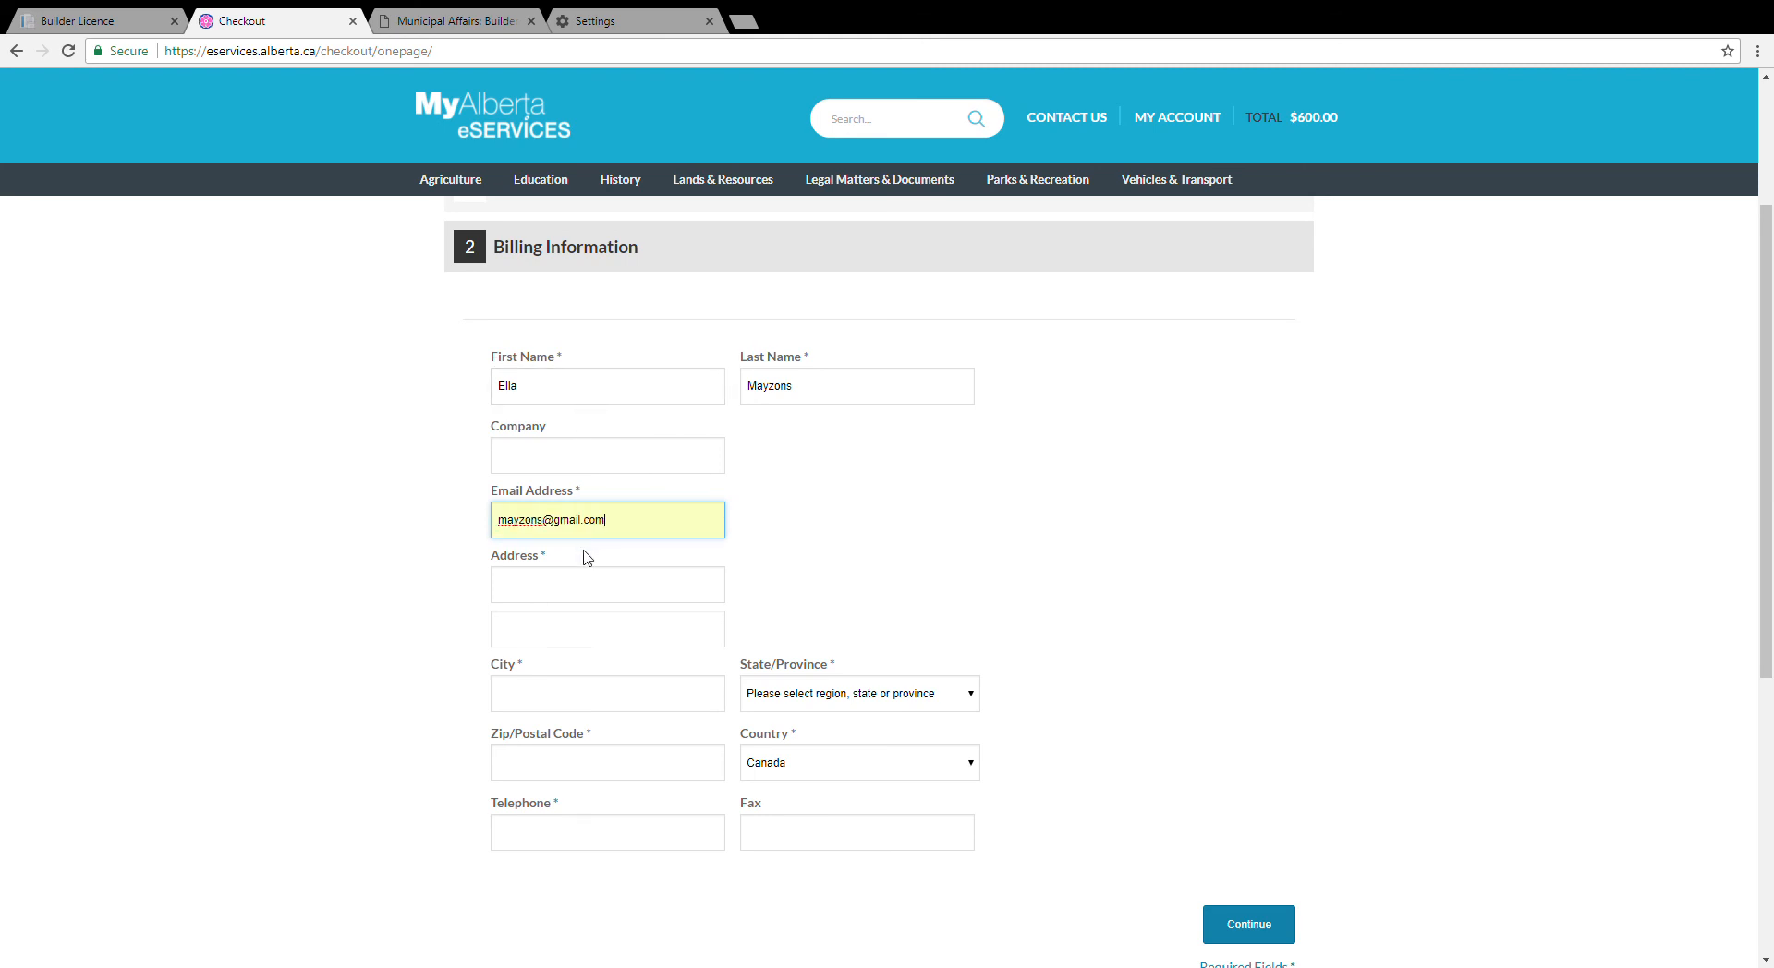
Step: Fill in city, Alberta province, postal code, telephone and street address, then continue to payment
click(589, 696)
text(Bon)
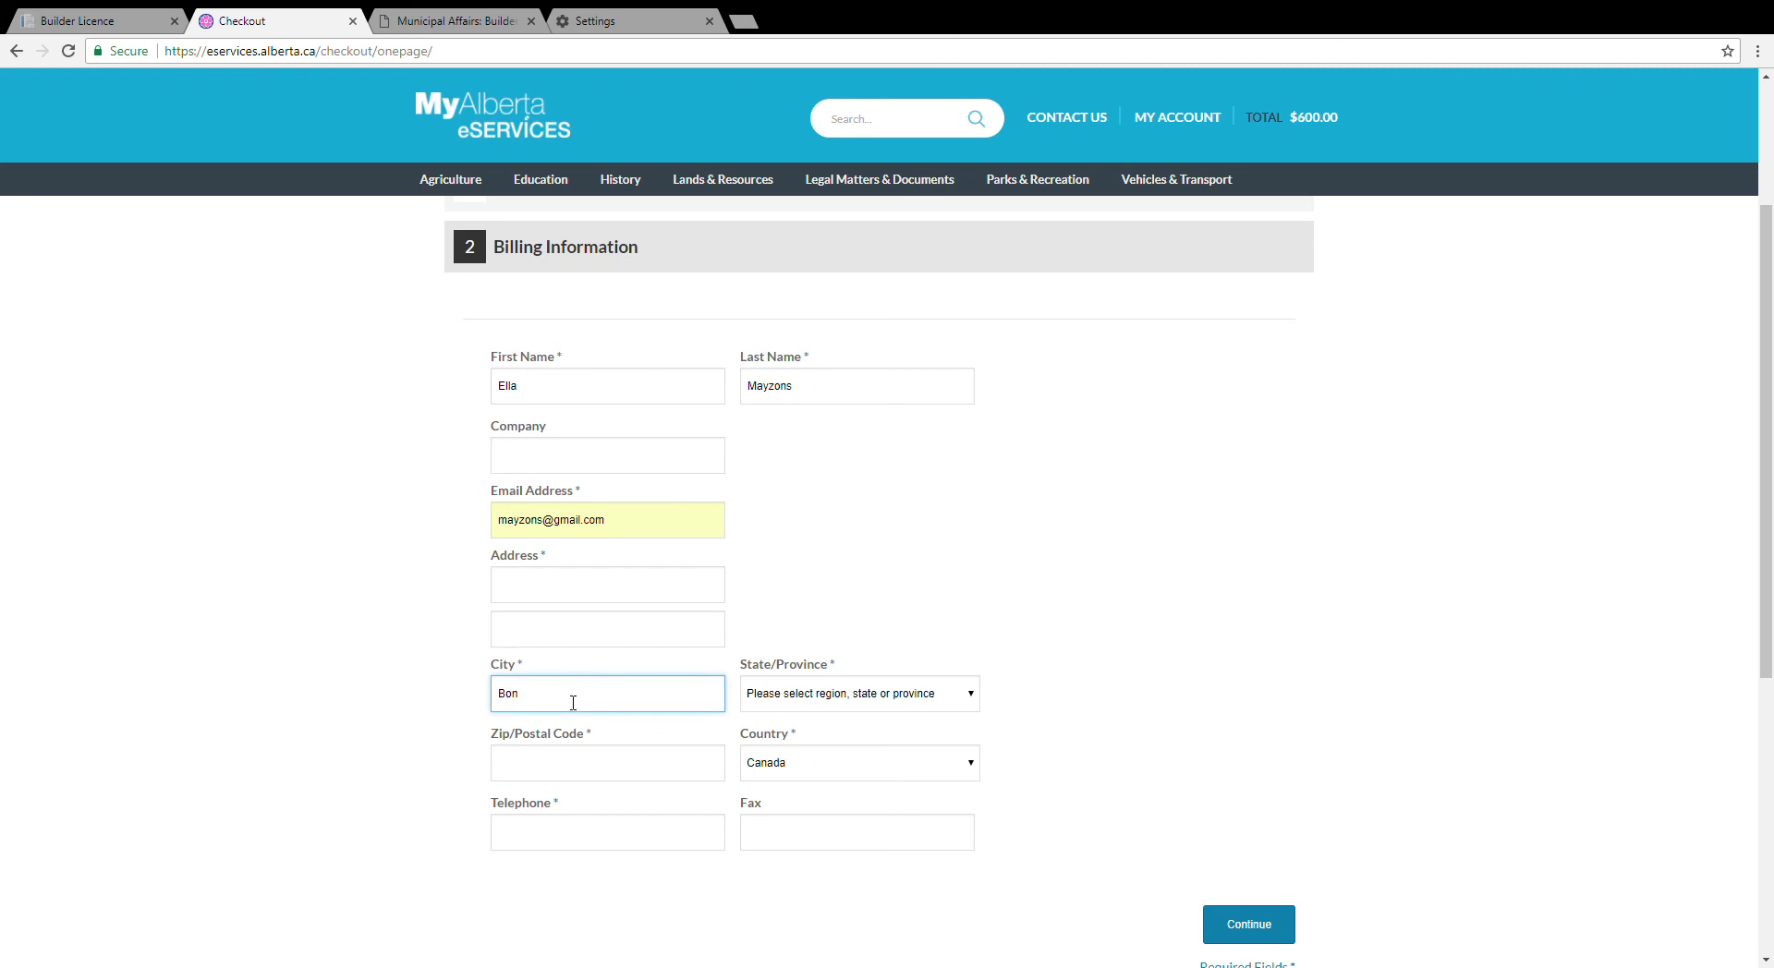
text(homme)
key(Tab)
key(a)
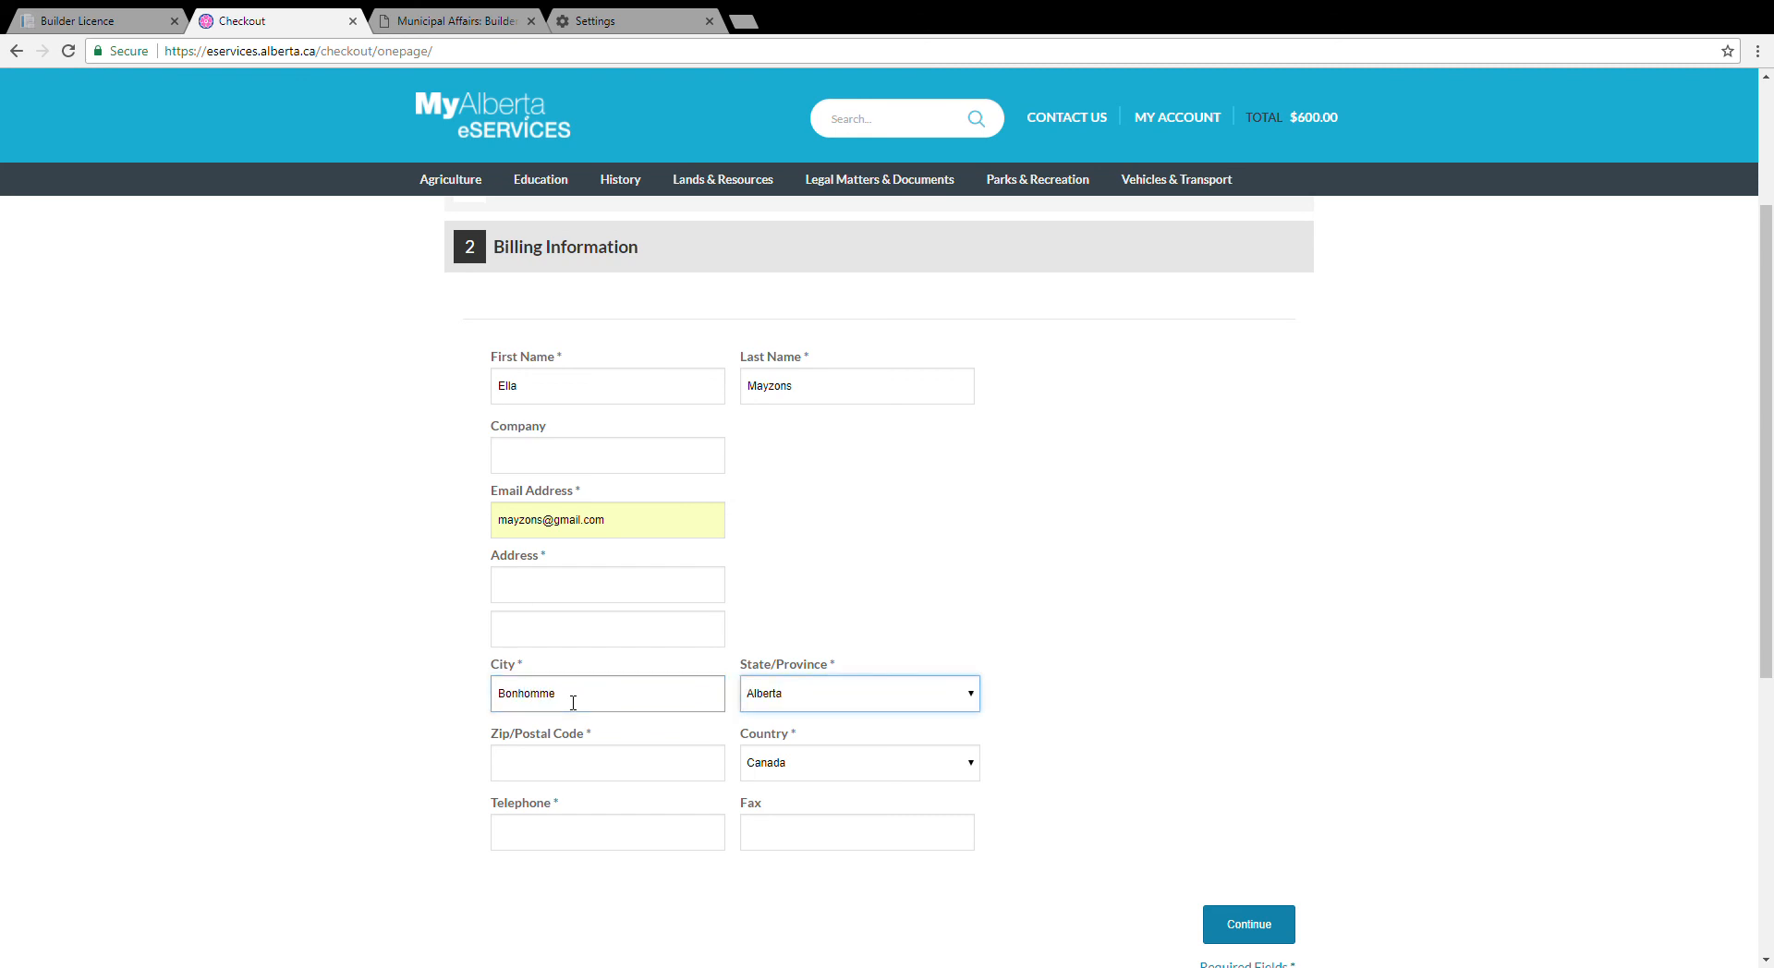
click(581, 767)
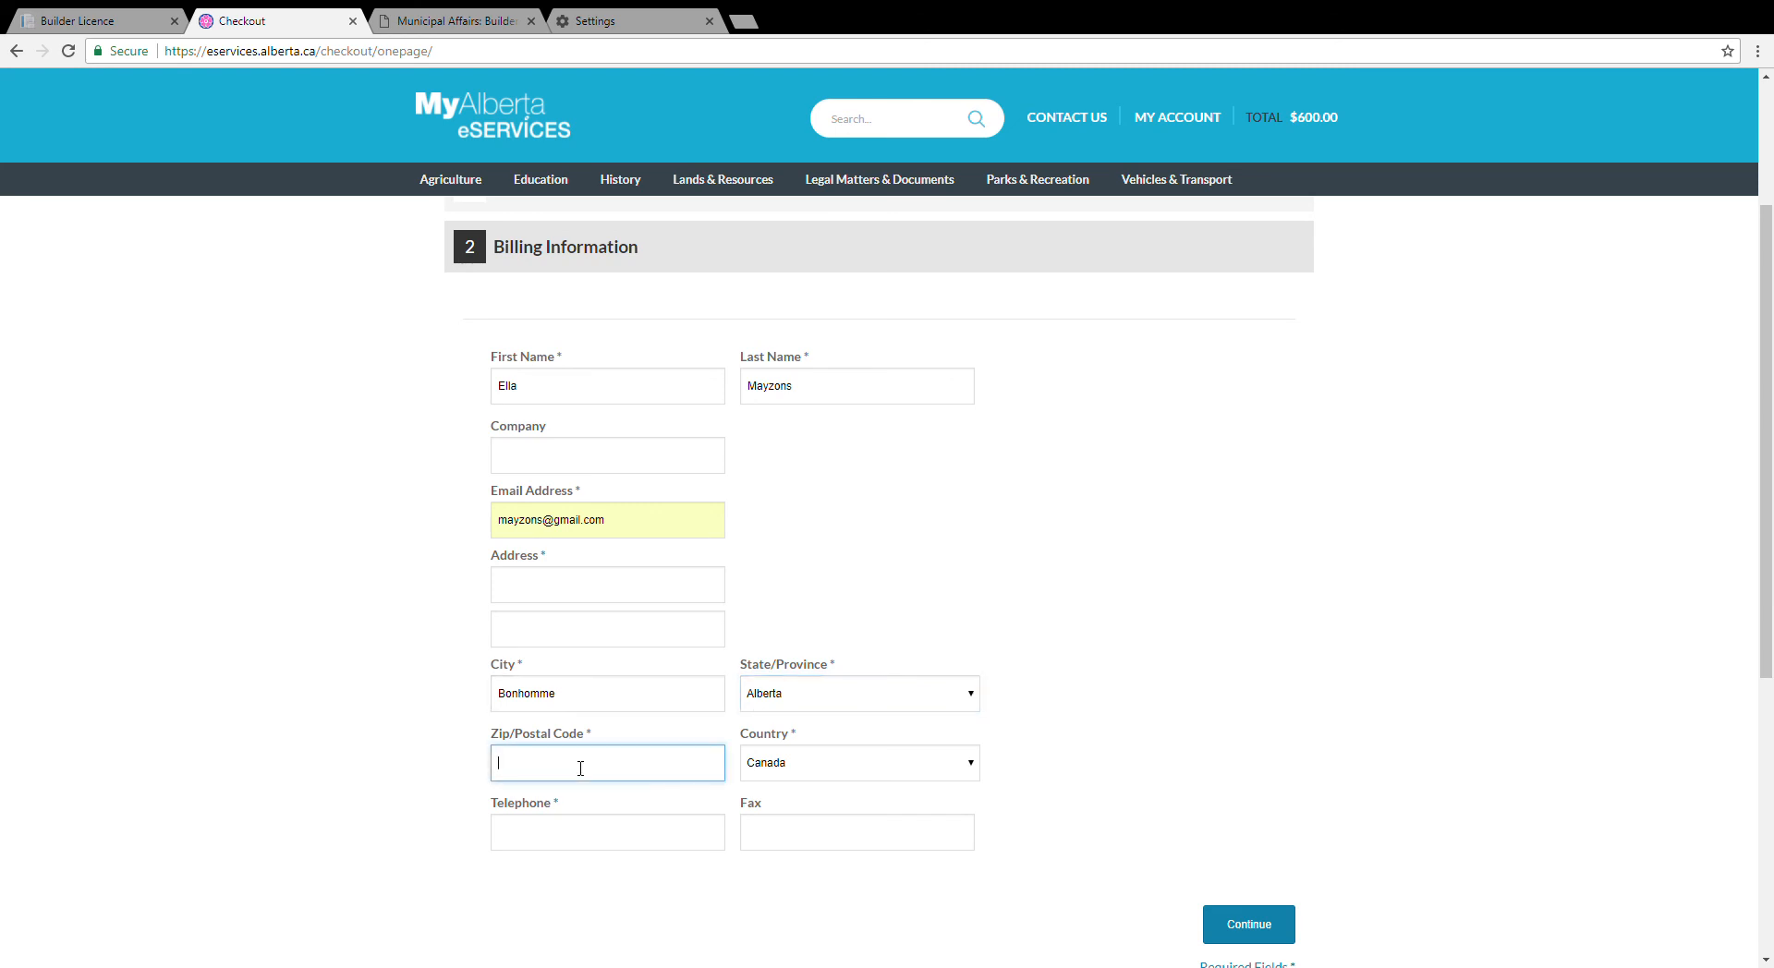
text(T3T2T1)
click(581, 840)
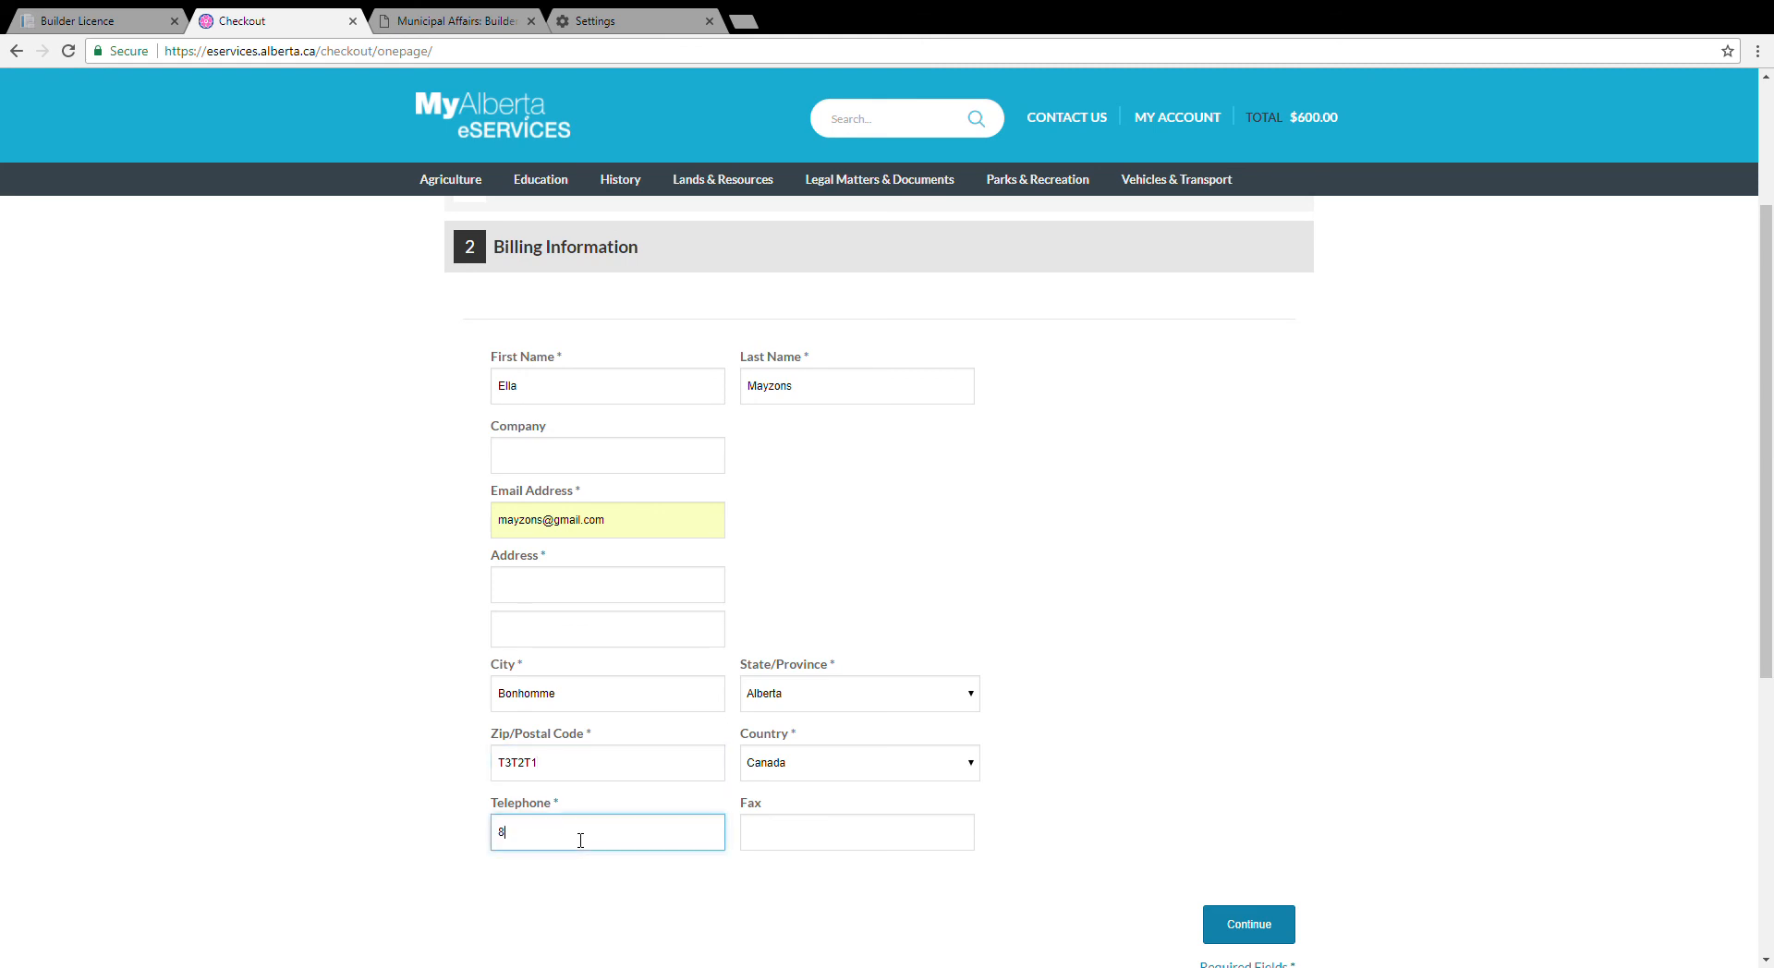
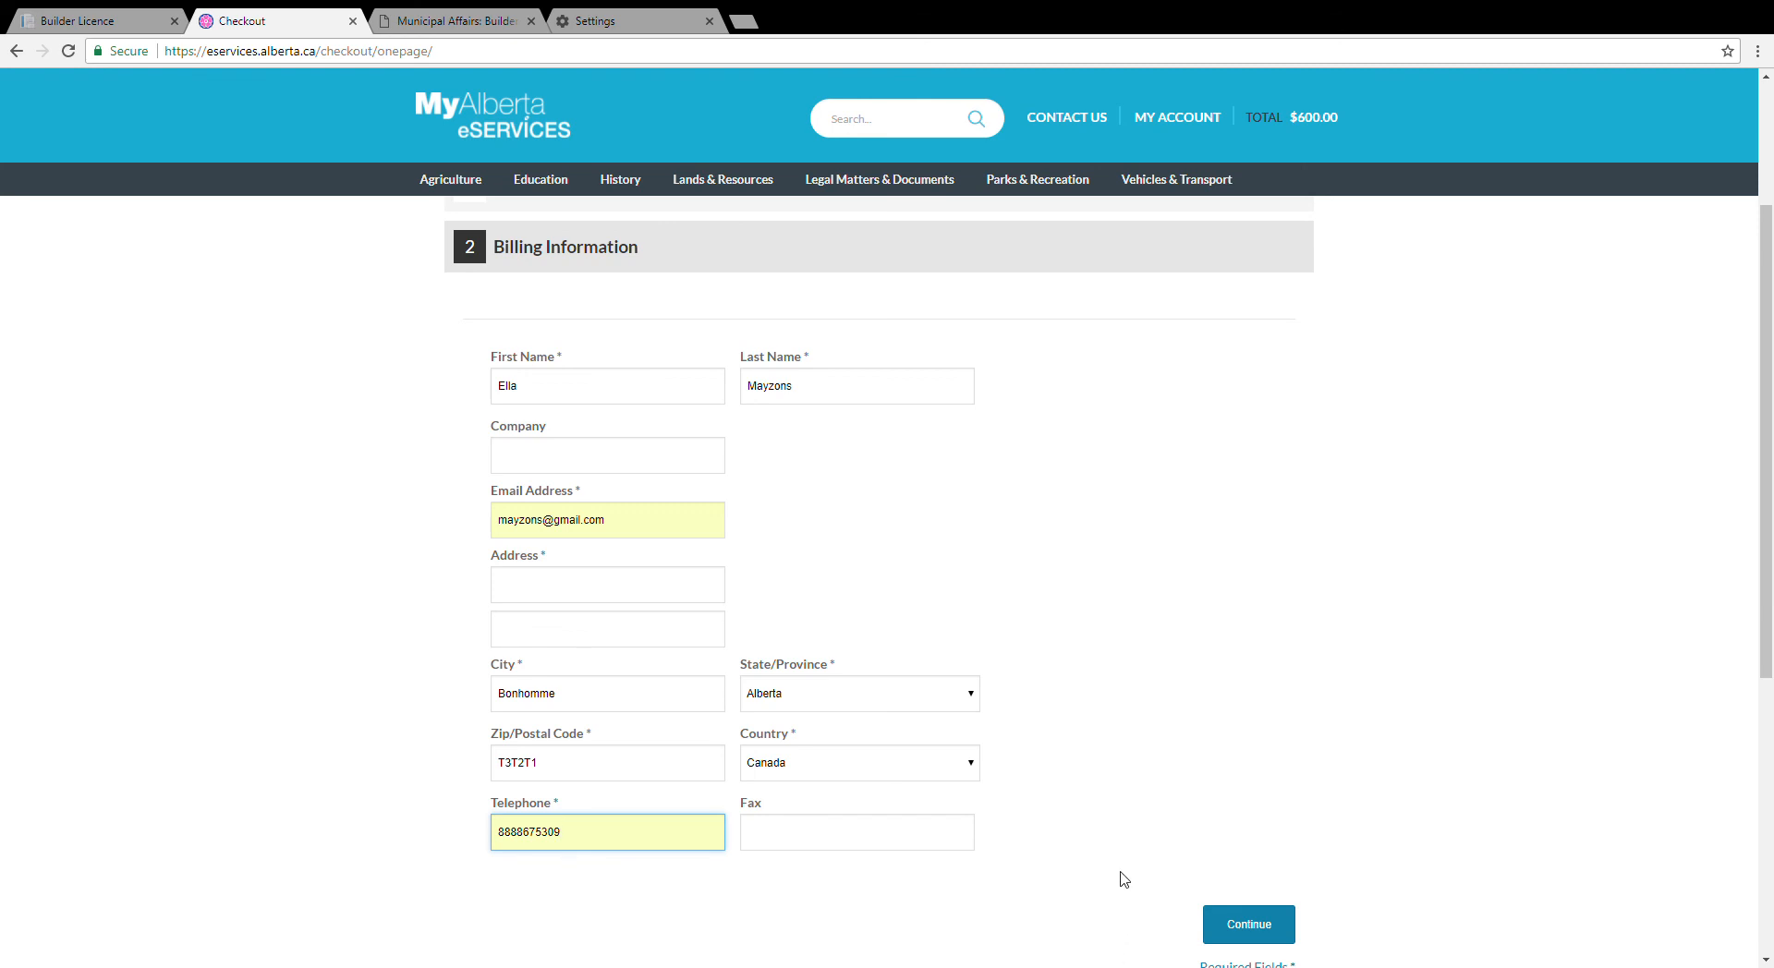
click(1237, 925)
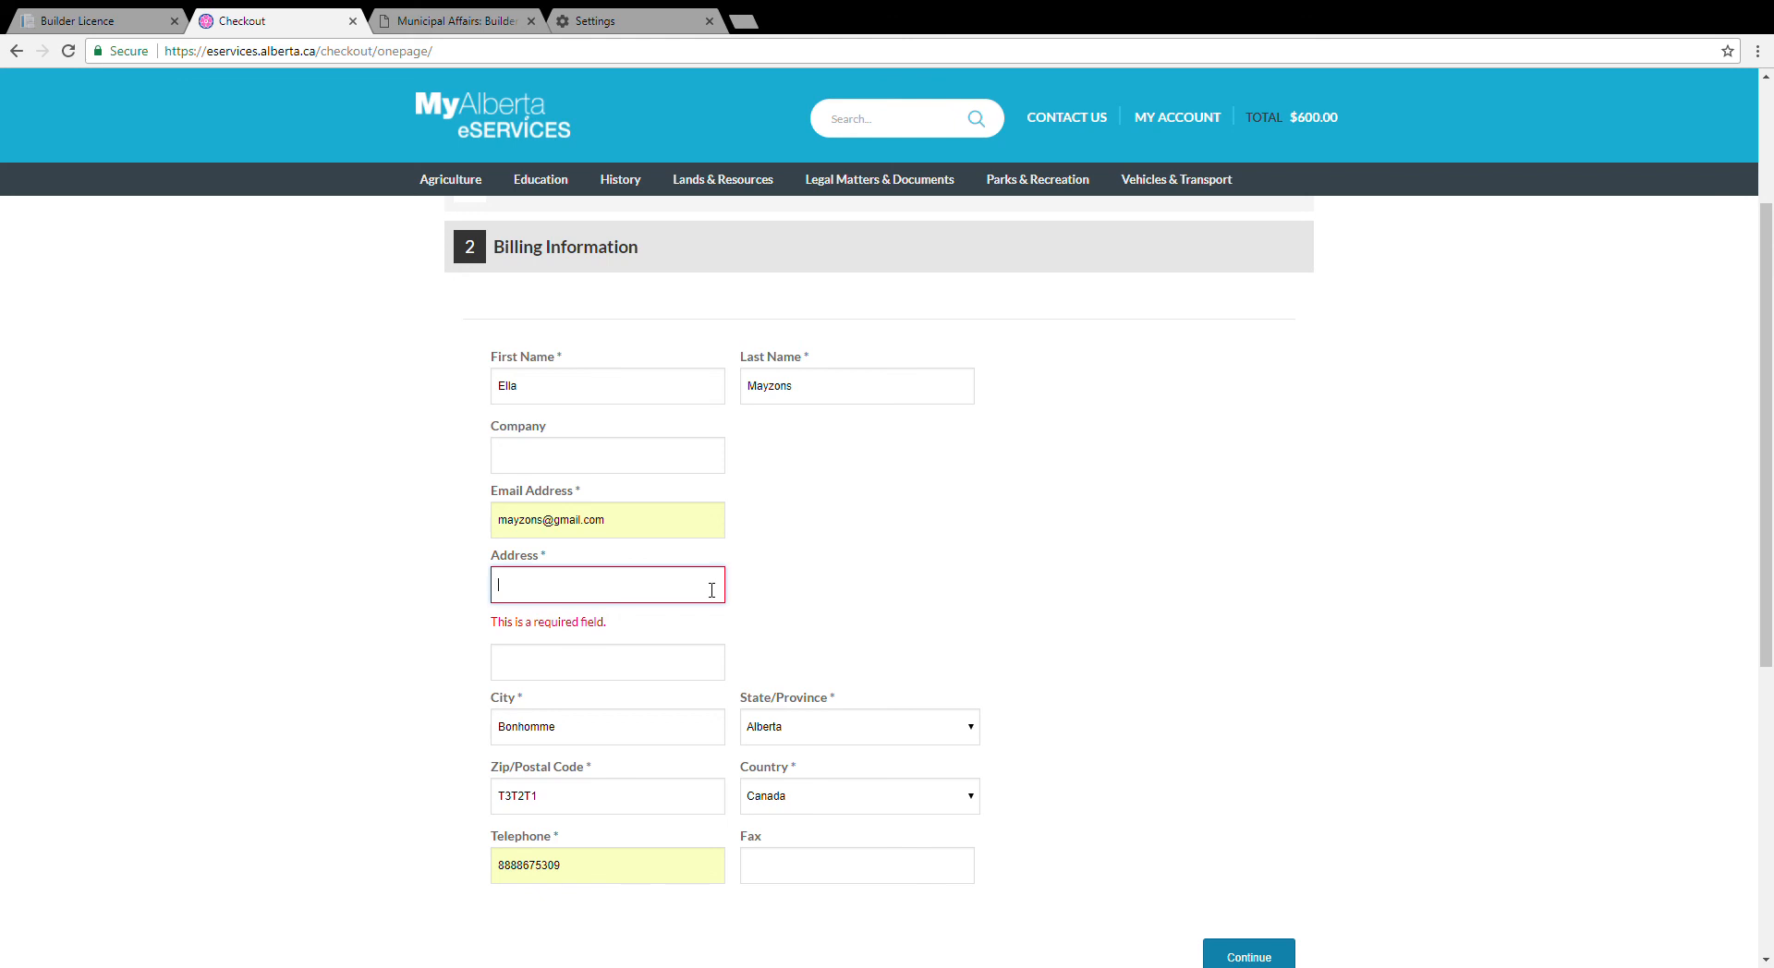
text(234)
click(1136, 586)
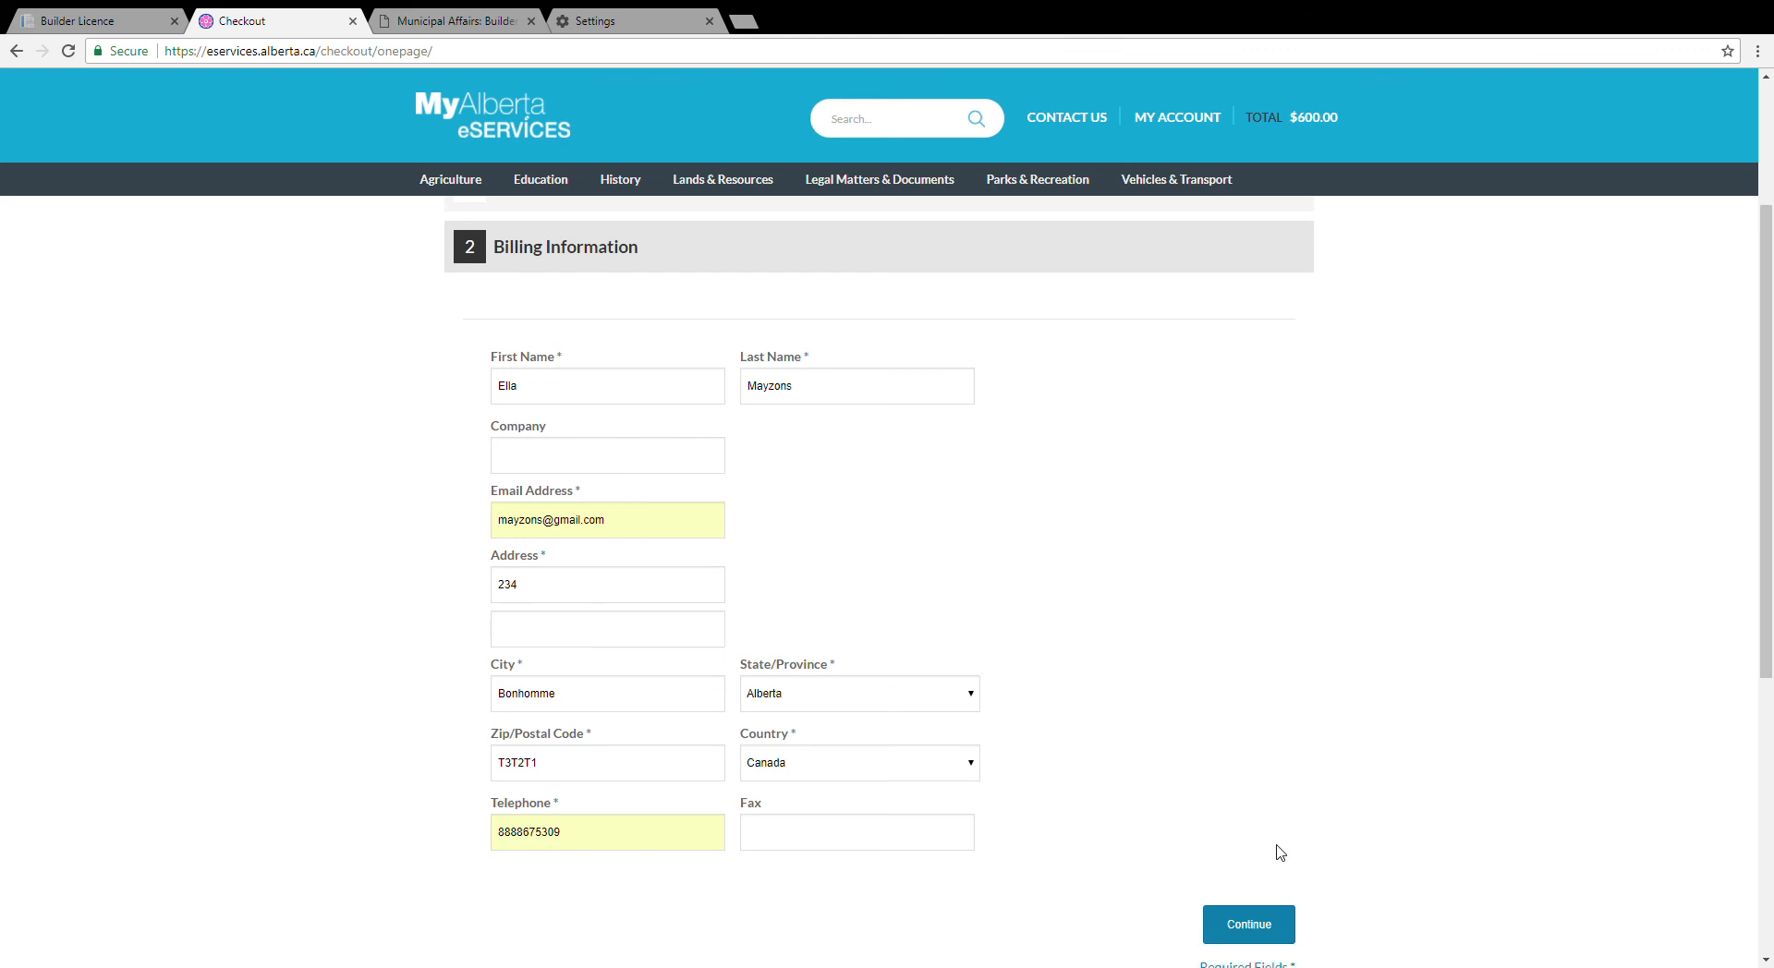
click(1260, 929)
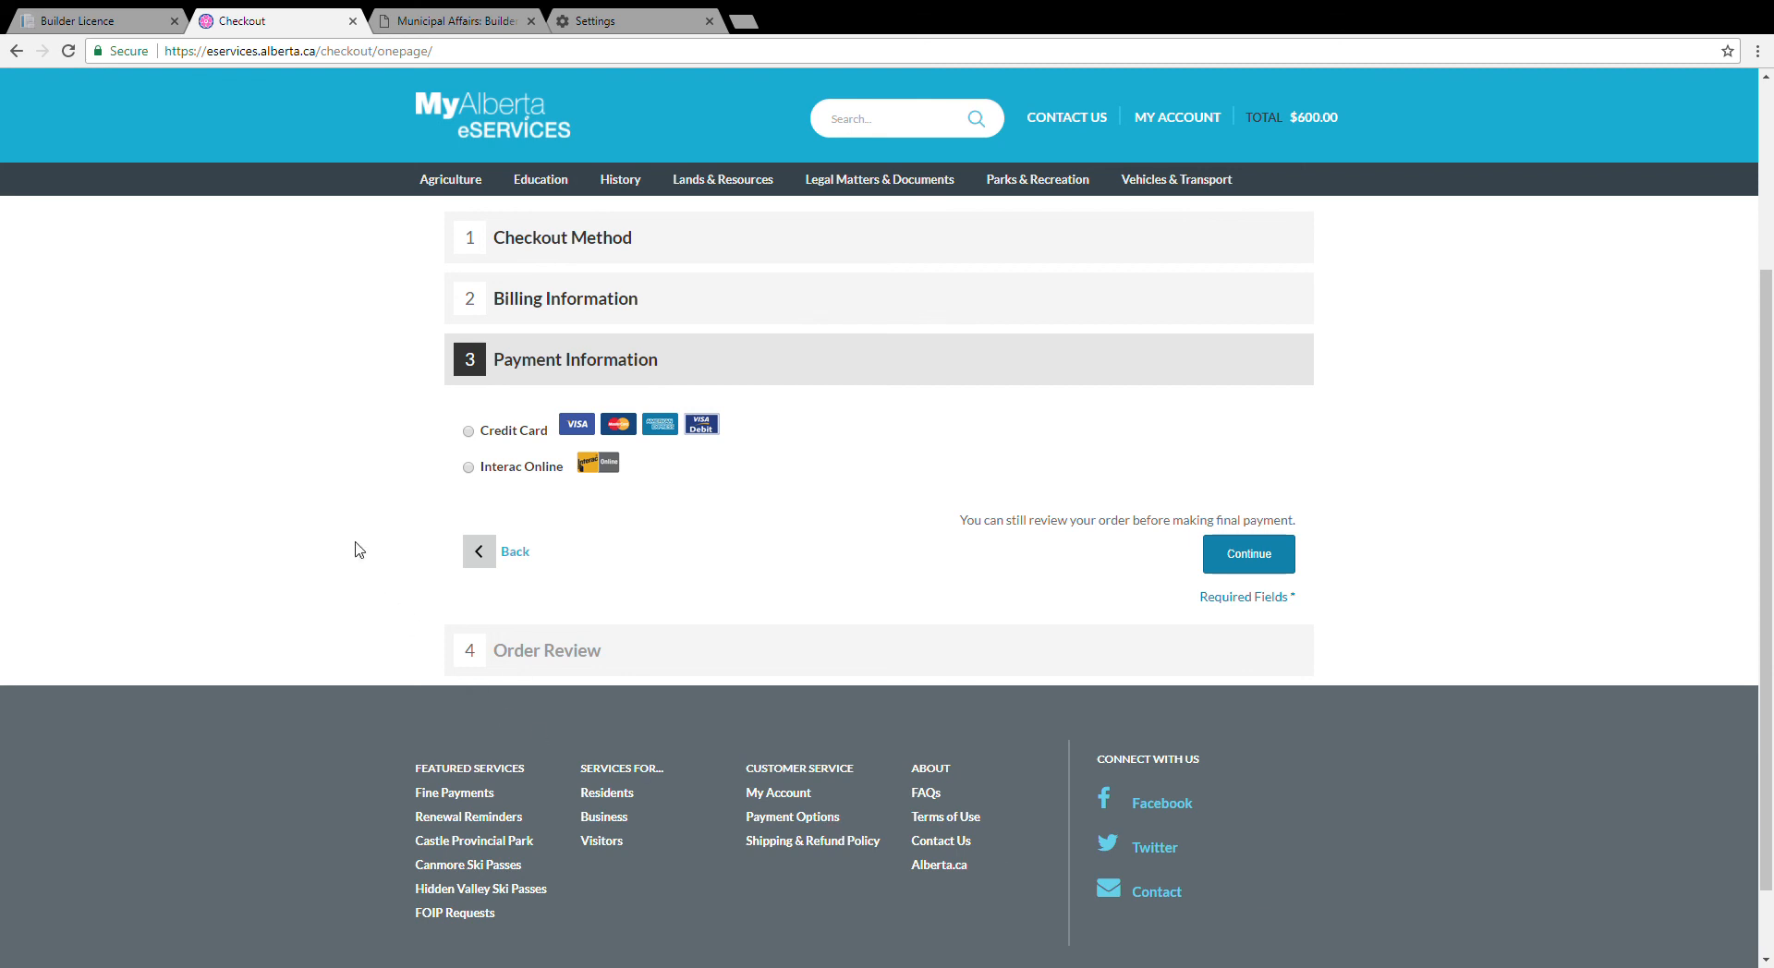
Step: Select Credit Card as the payment method to reveal the card detail fields
click(468, 431)
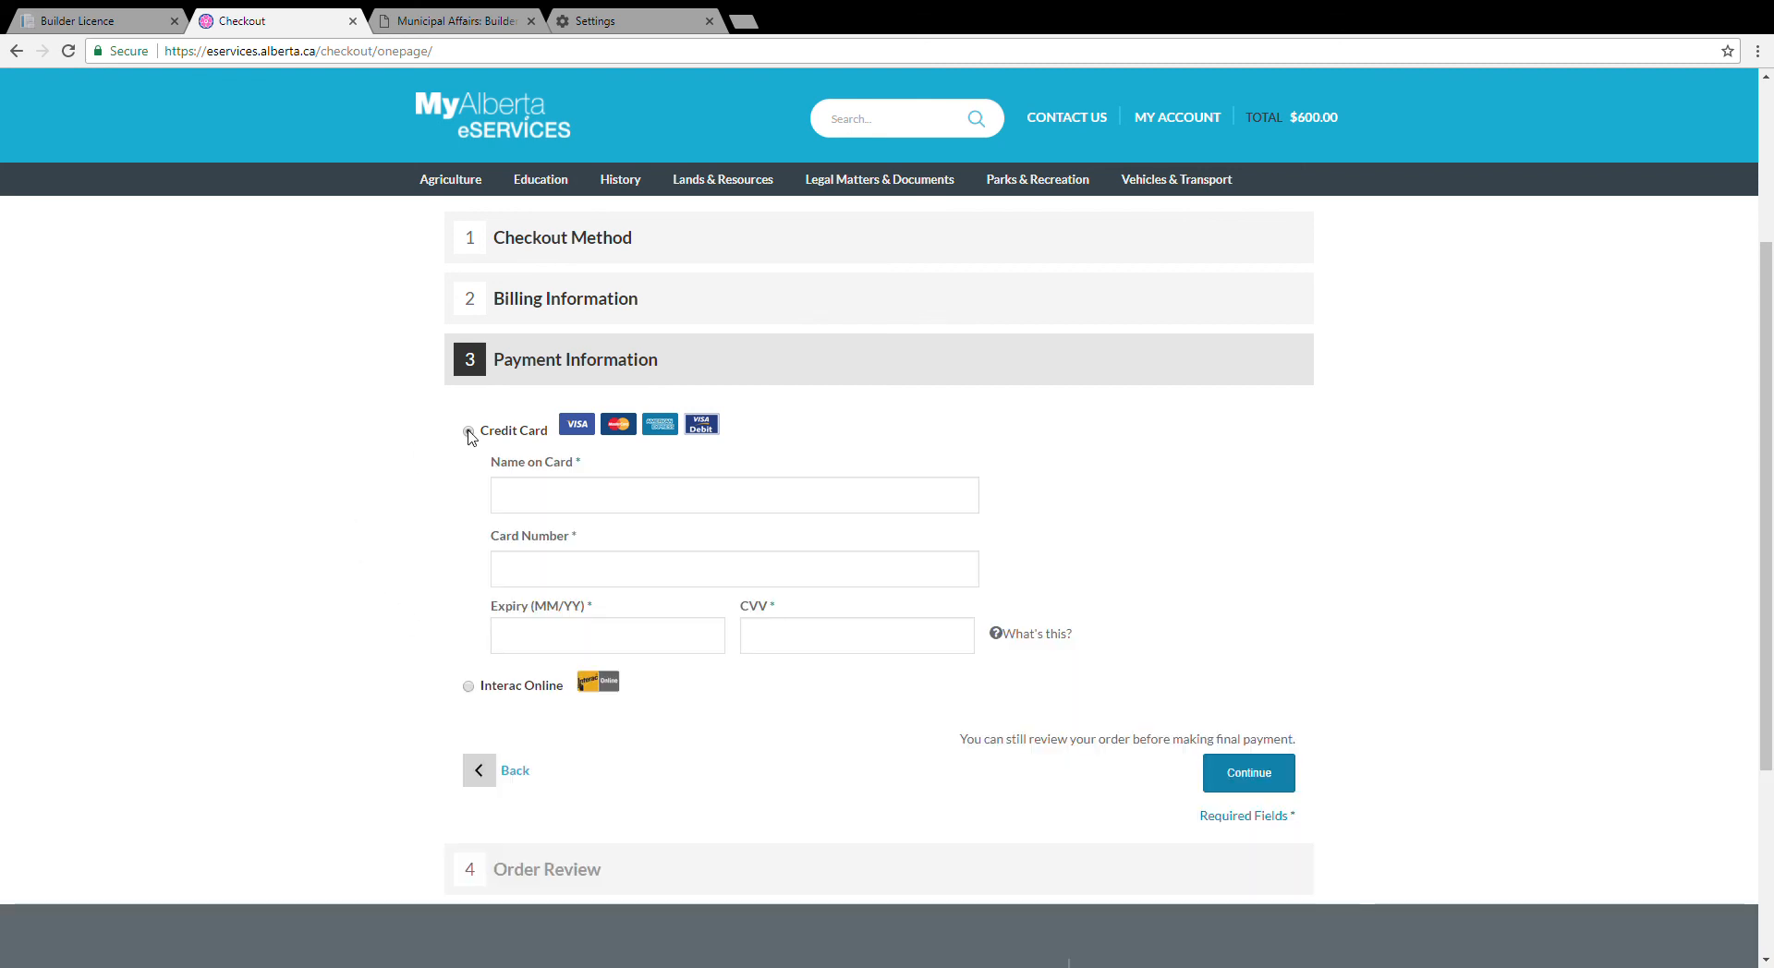
scroll(246, 563, down, 1)
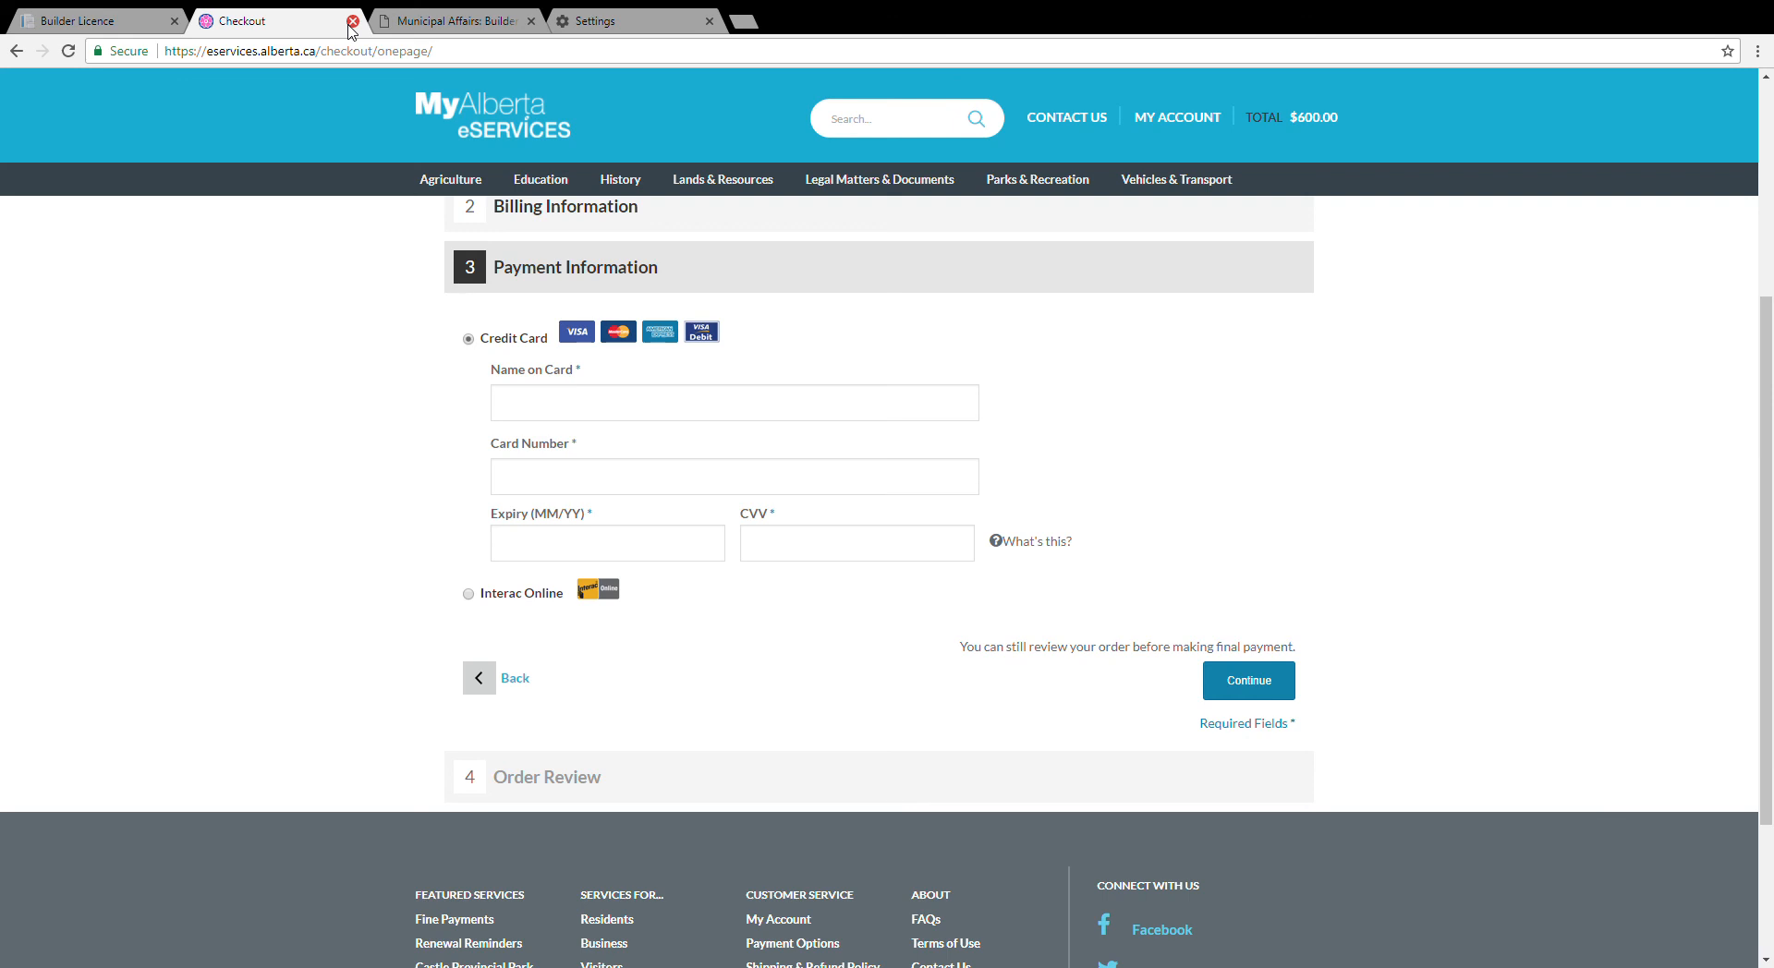
Step: Close checkout, confirm the licence application shows Payment in Progress, and log out of MAConnect
click(350, 25)
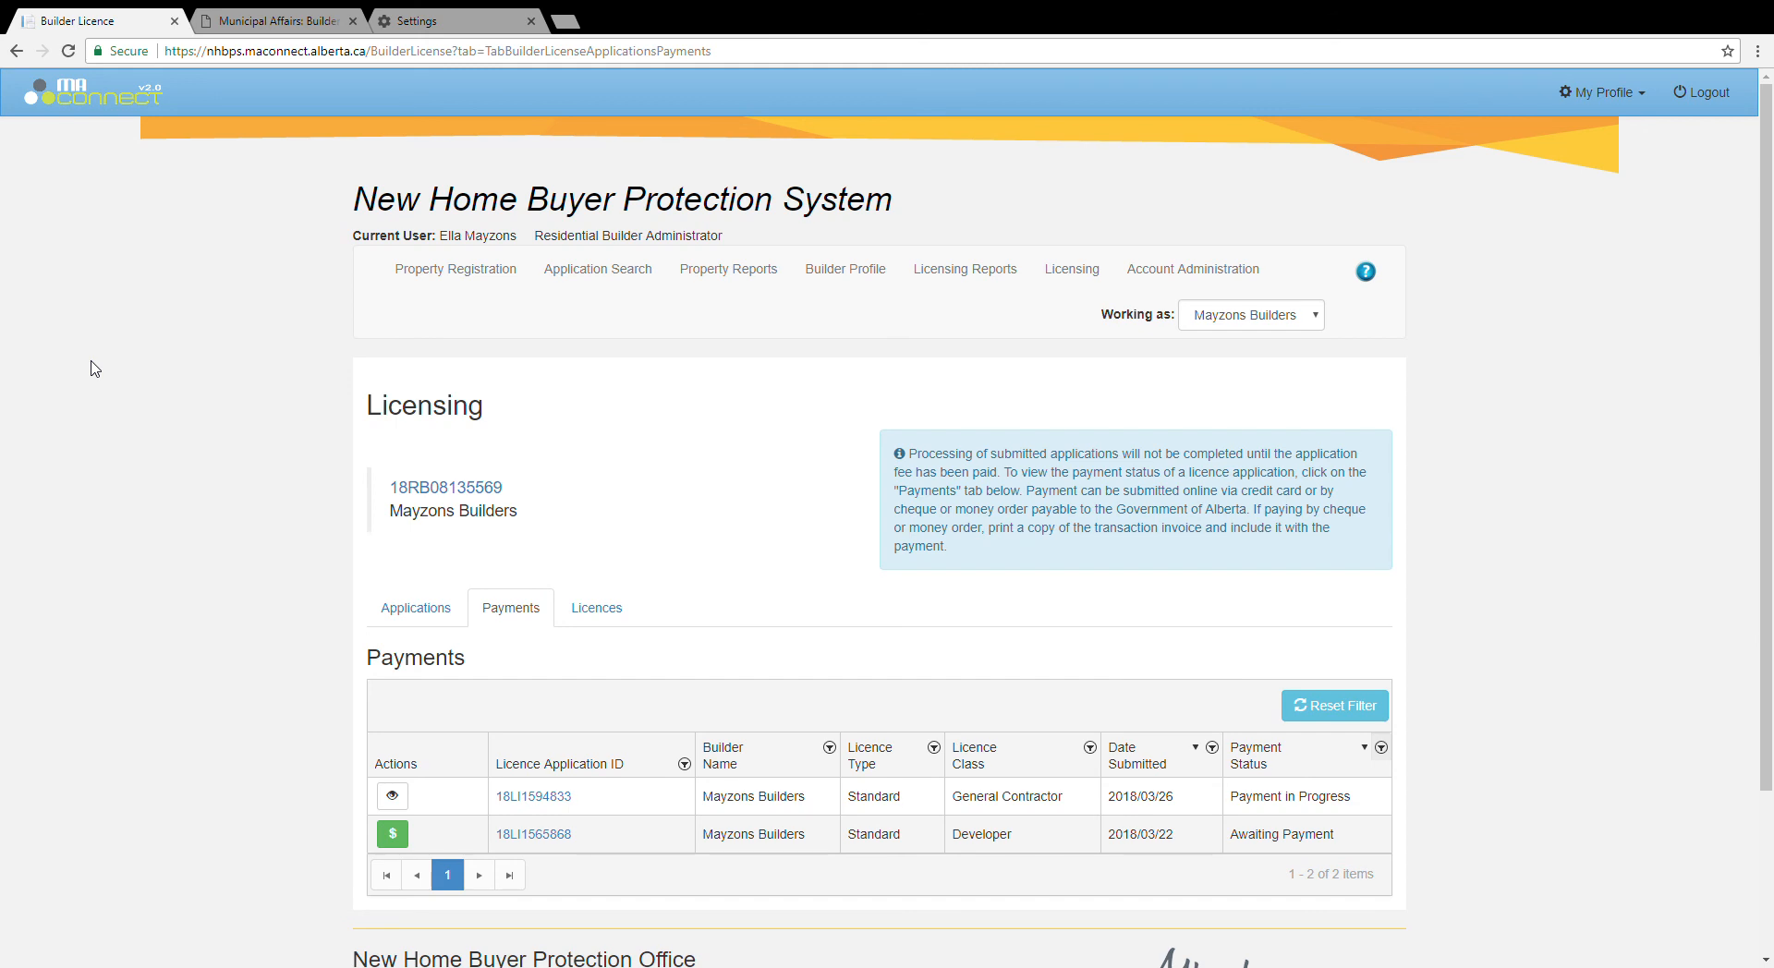
scroll(91, 369, down, 1)
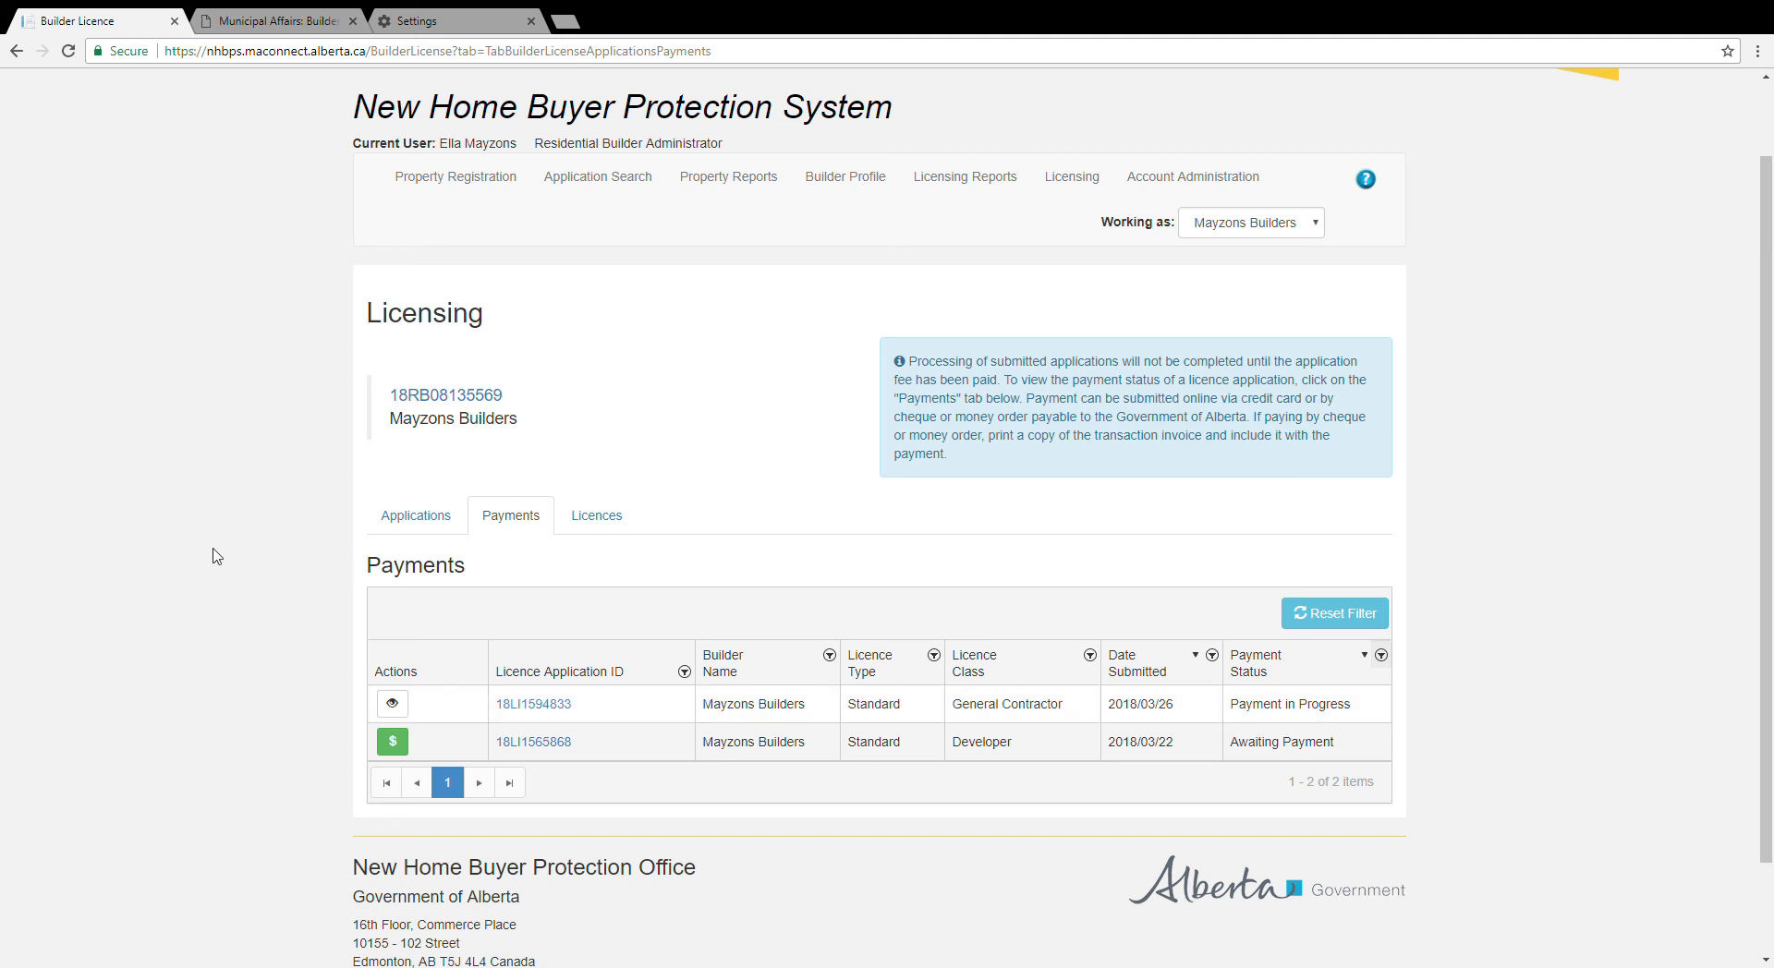
scroll(212, 556, up, 2)
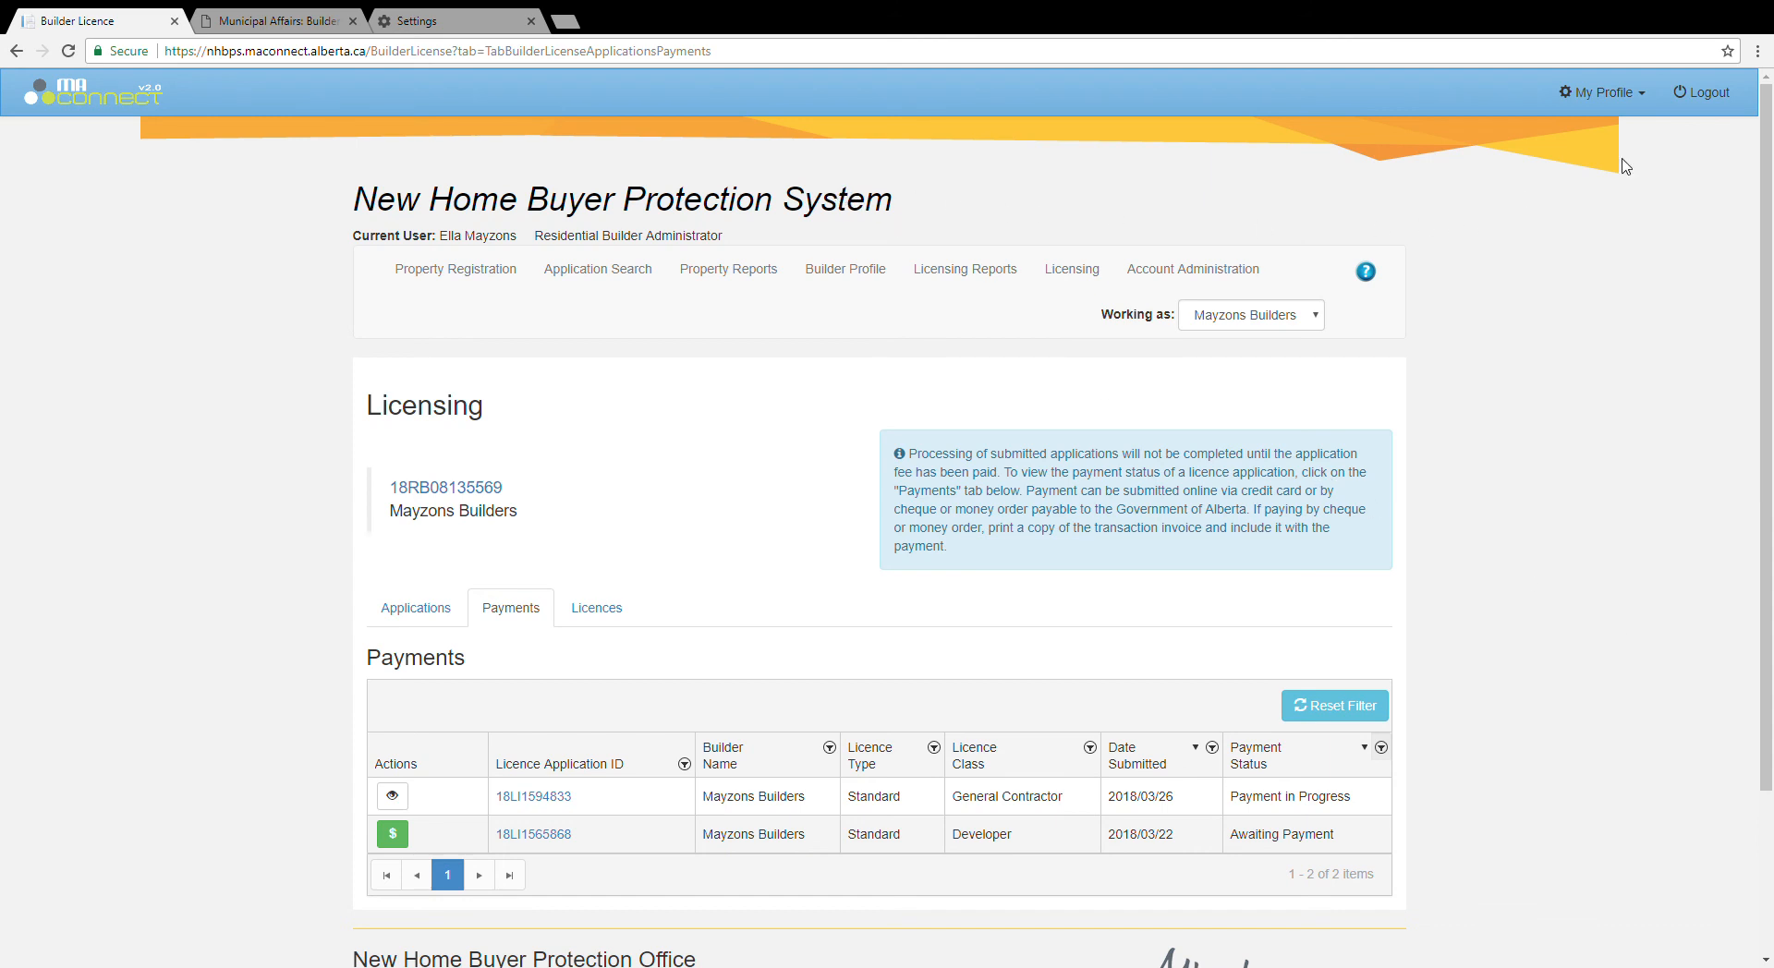
click(1718, 97)
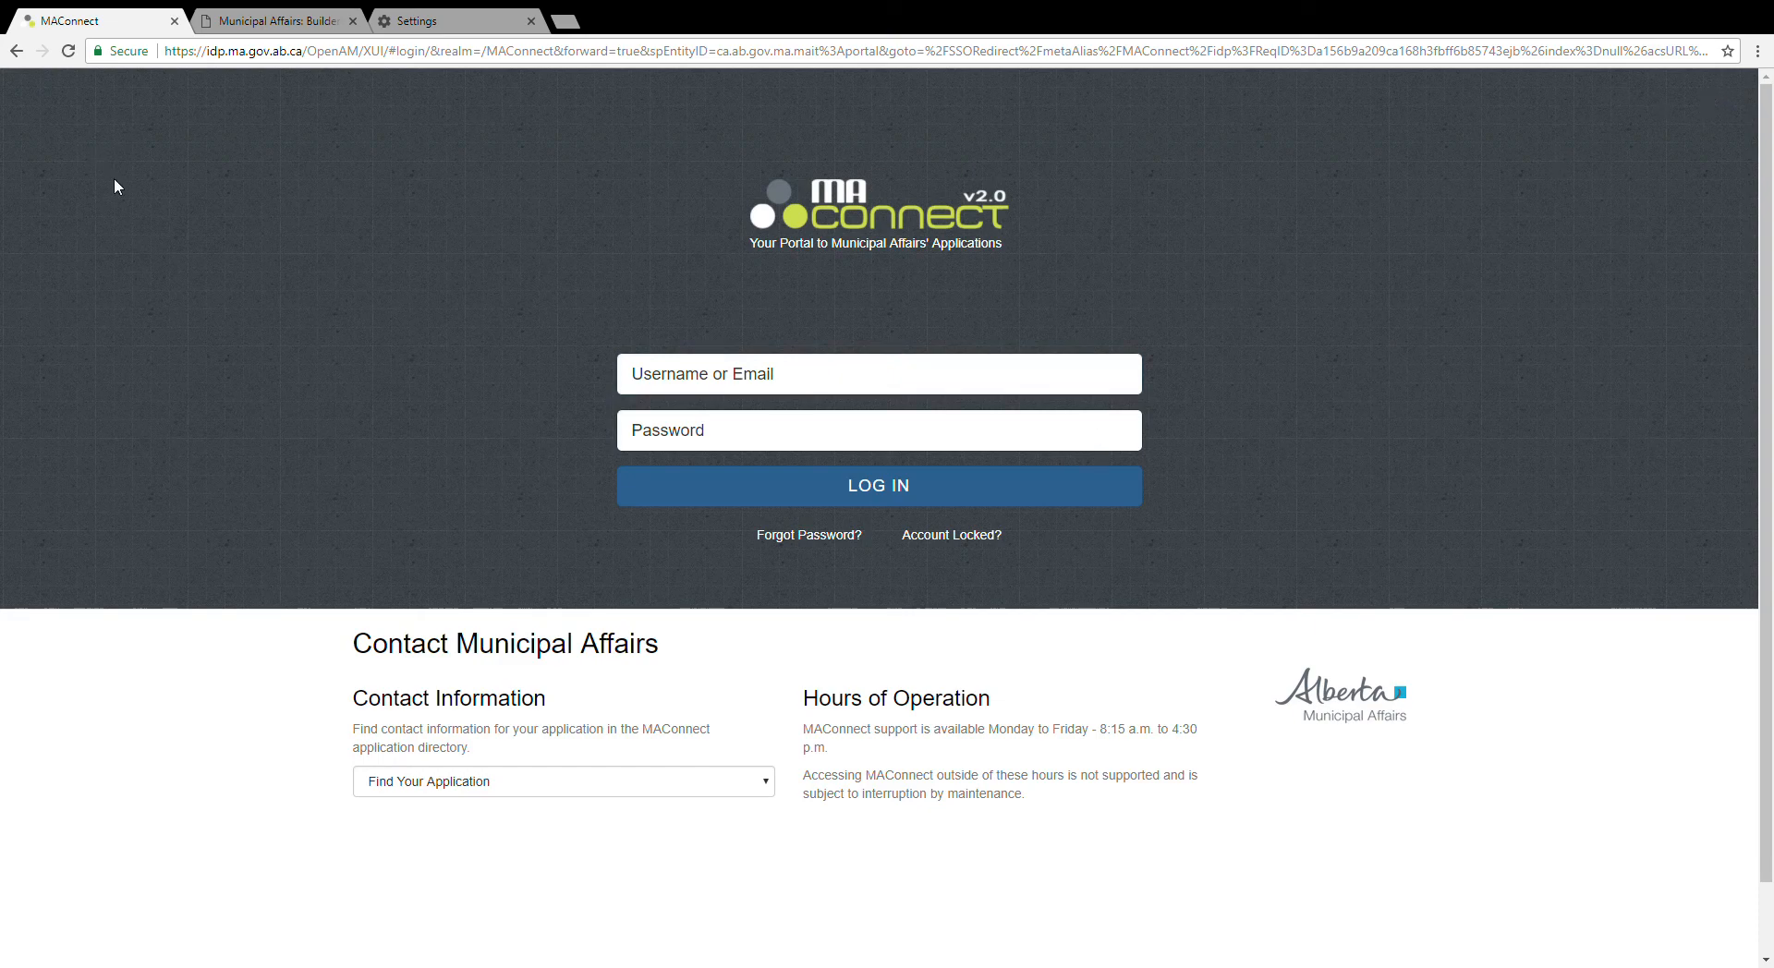
Step: Switch Chrome's pop-up setting back to Blocked
click(438, 26)
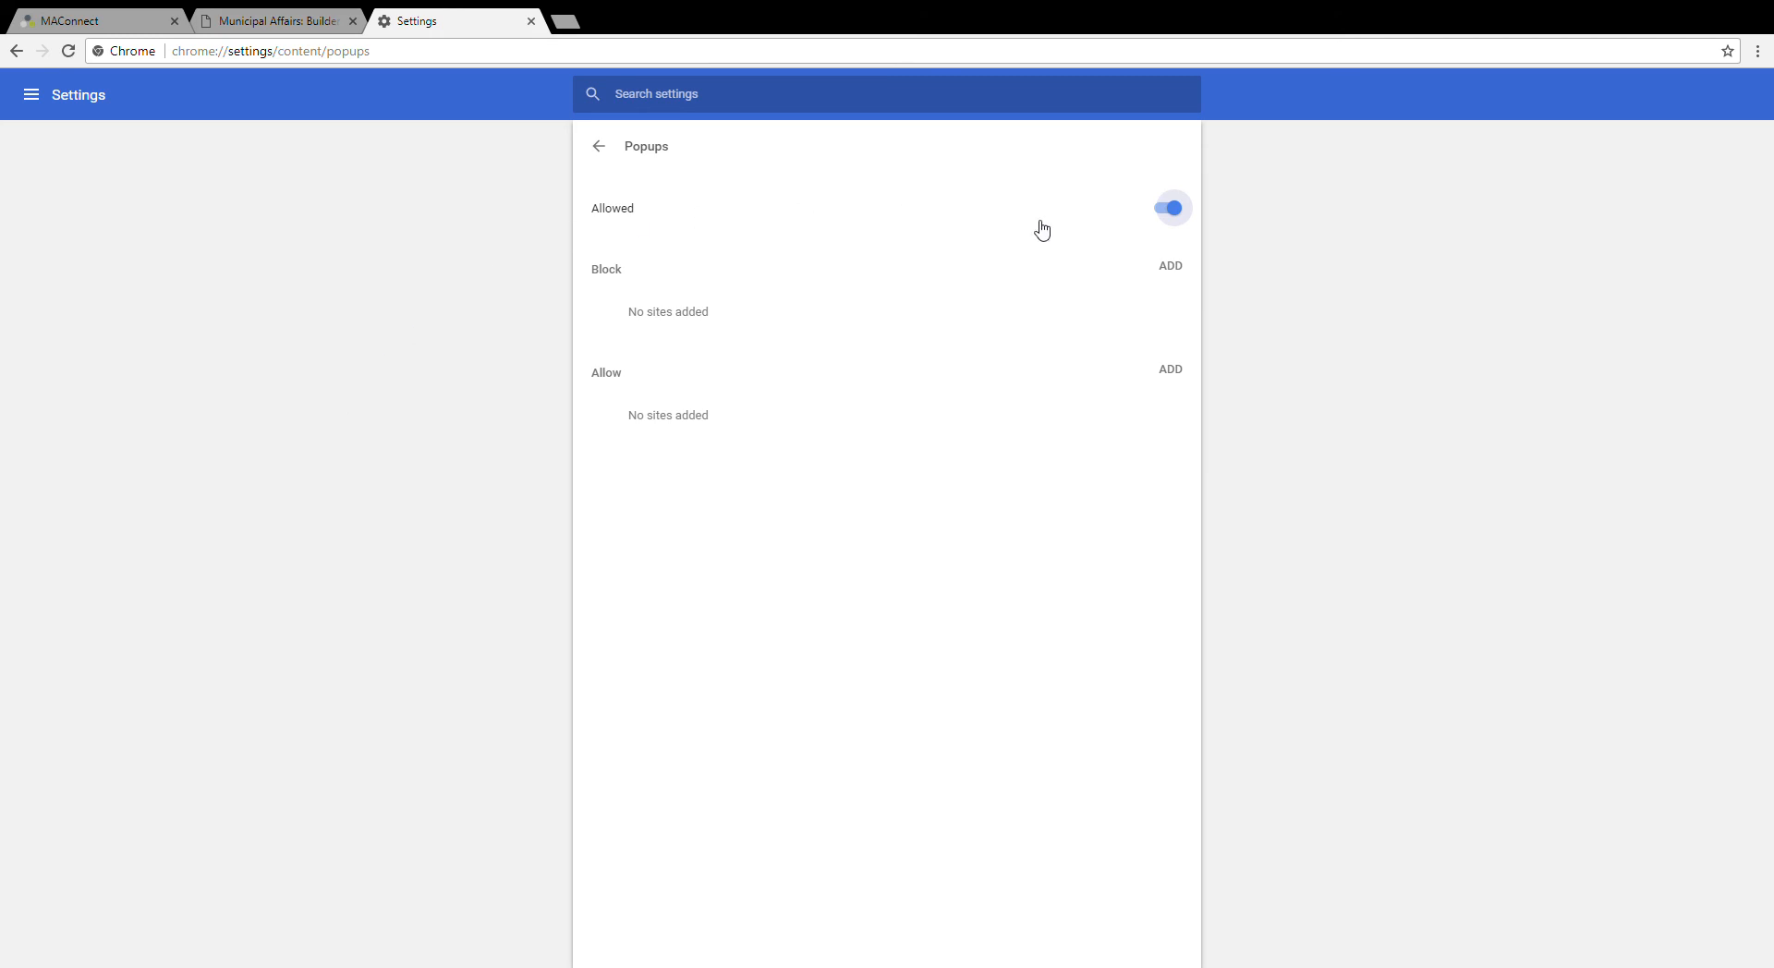
click(1171, 209)
Step: Close Chrome Settings and open the Builder Licensing Licence Application page
click(532, 21)
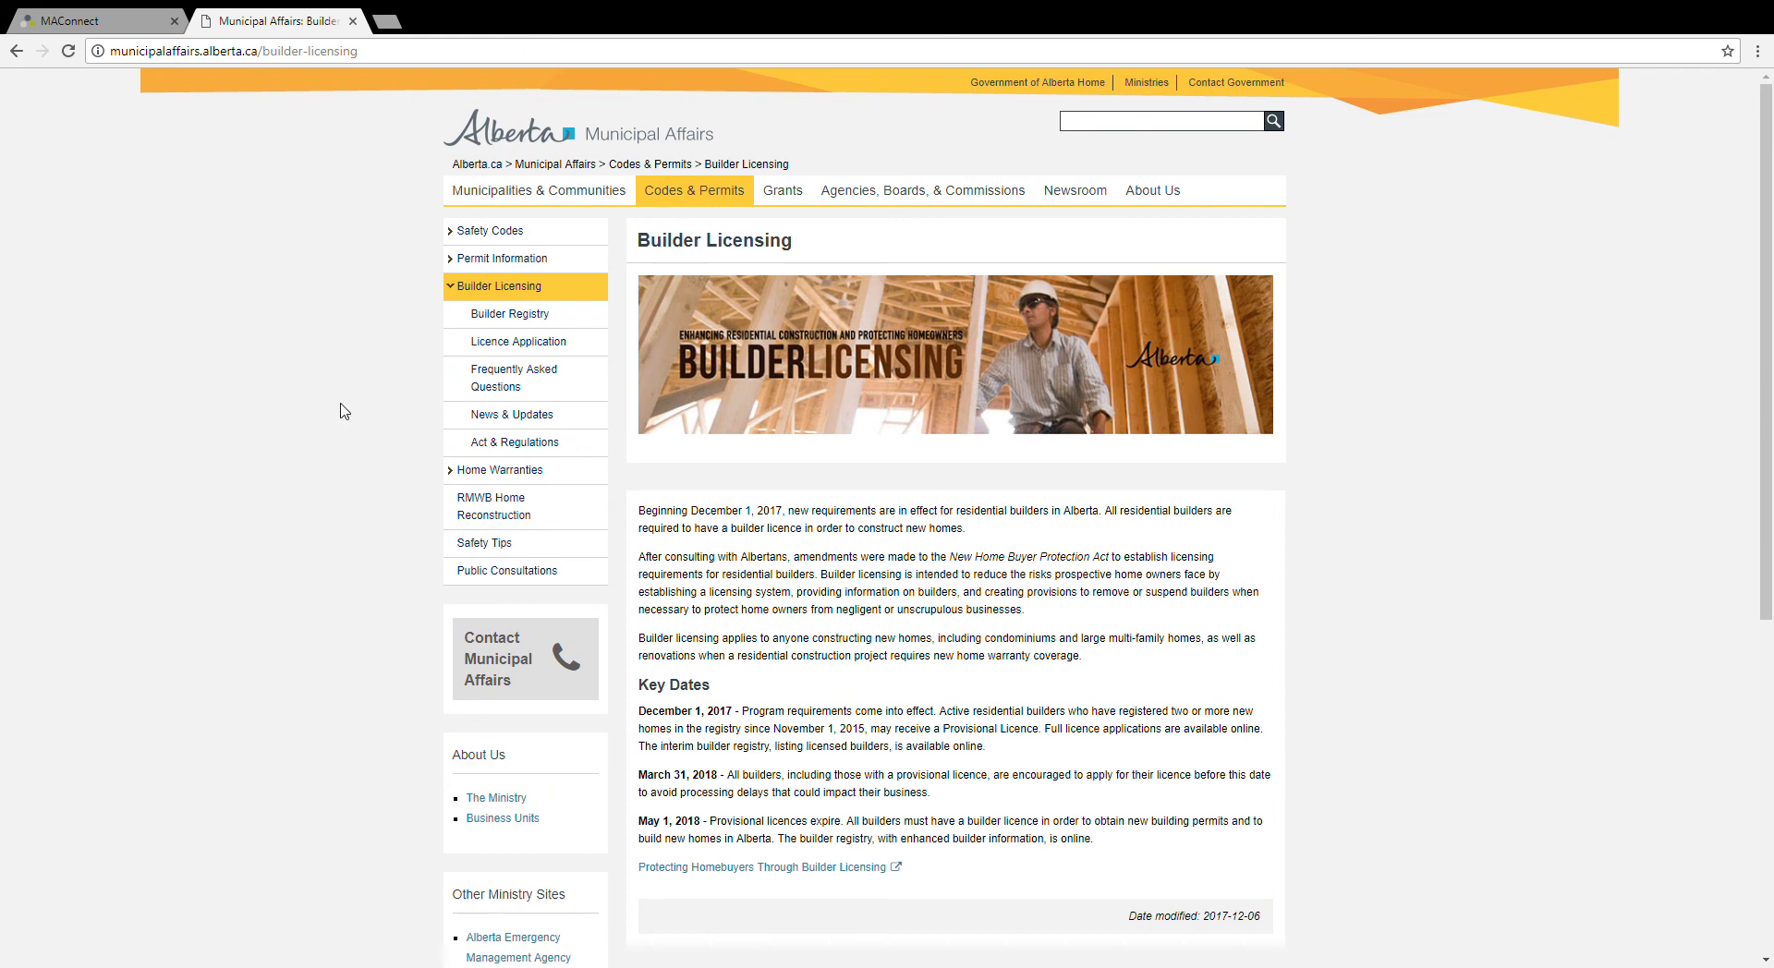
click(512, 351)
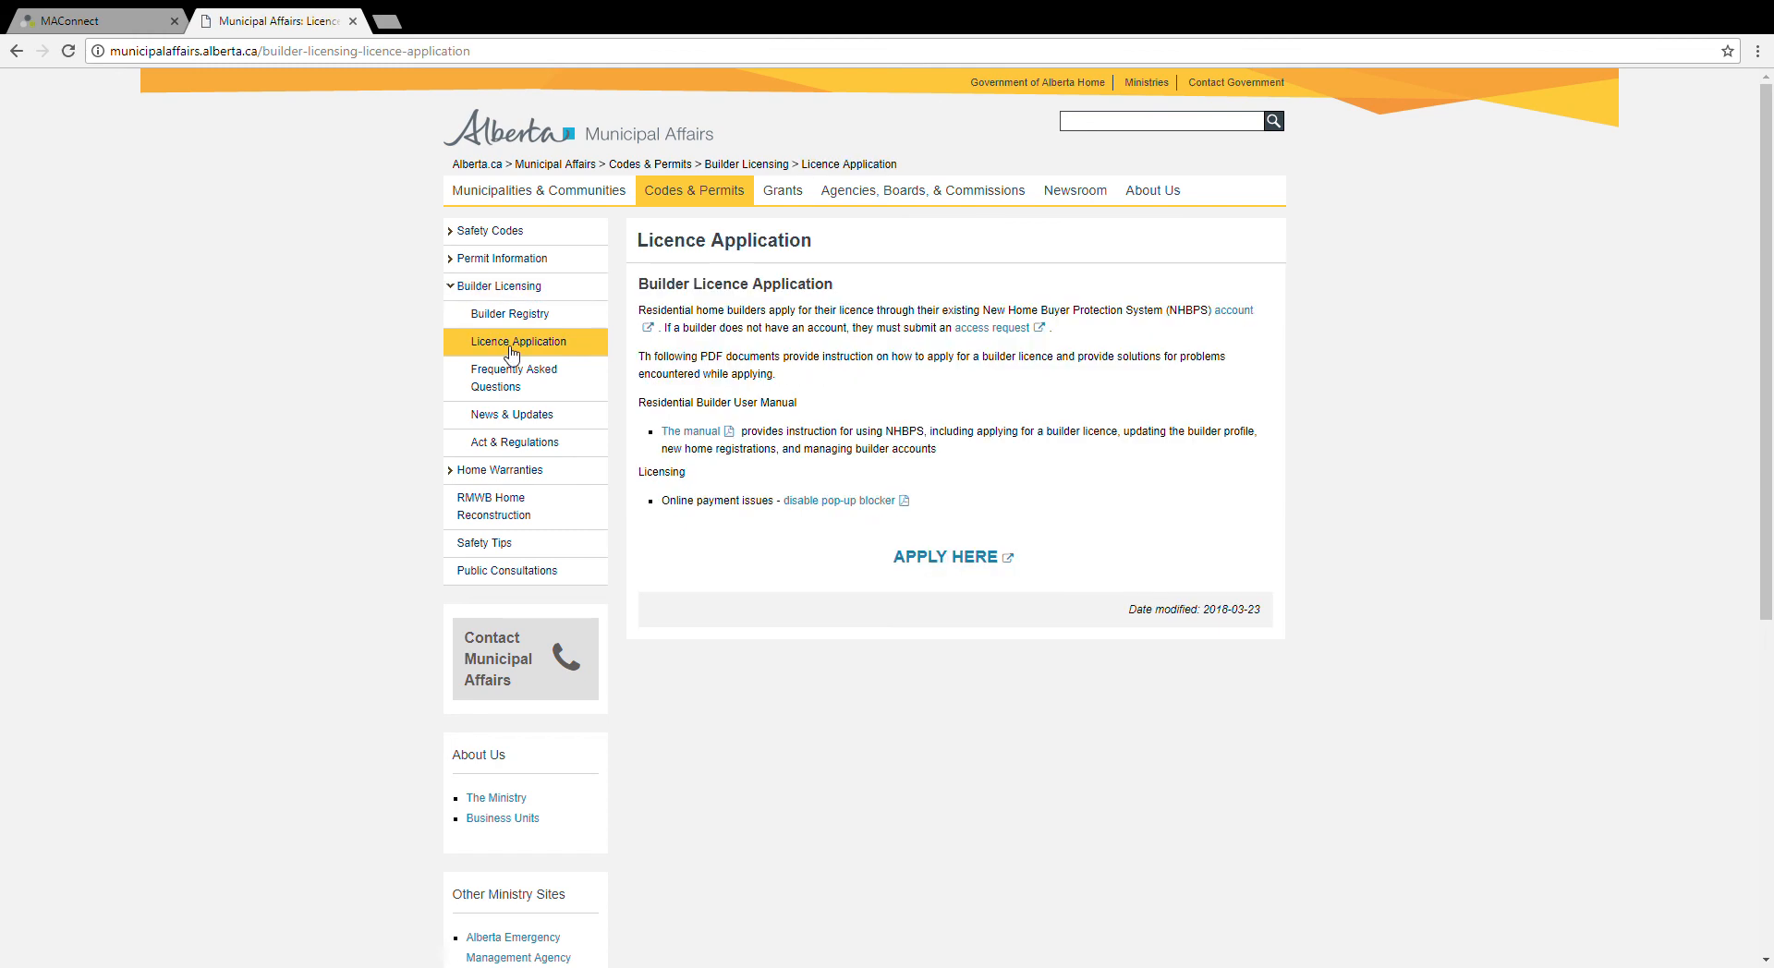